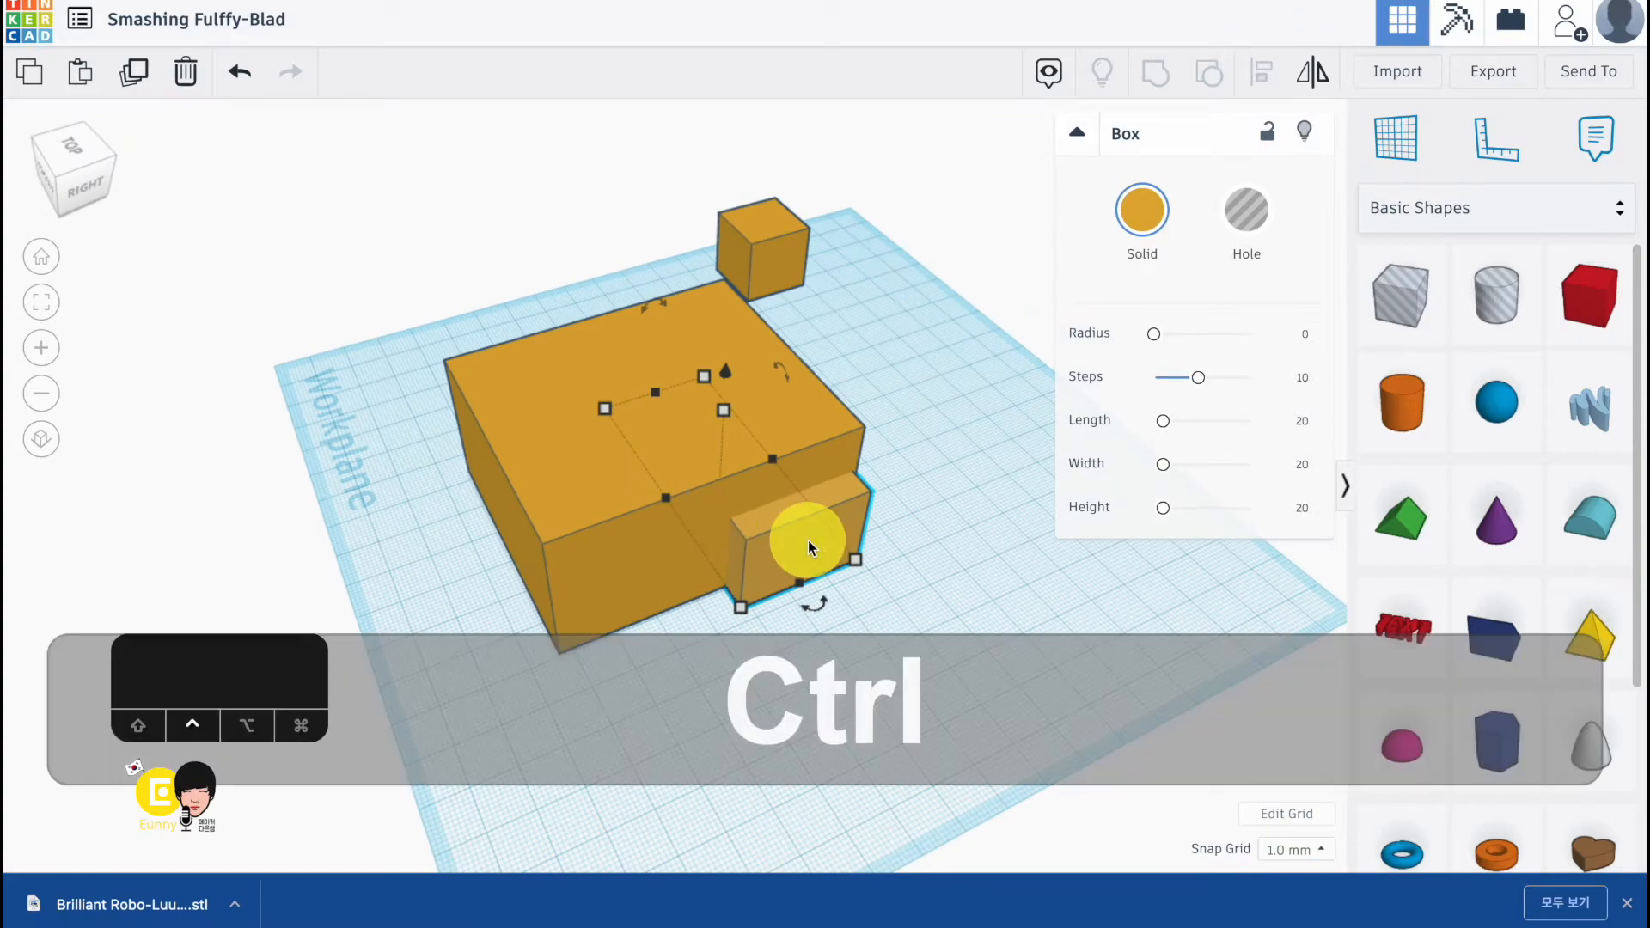
- Duplicate the box along the body's side, offset the copy about 14 mm, and lower it to a height of 6 mm
key(ctrl+d)
shift+drag(808, 540, 746, 551)
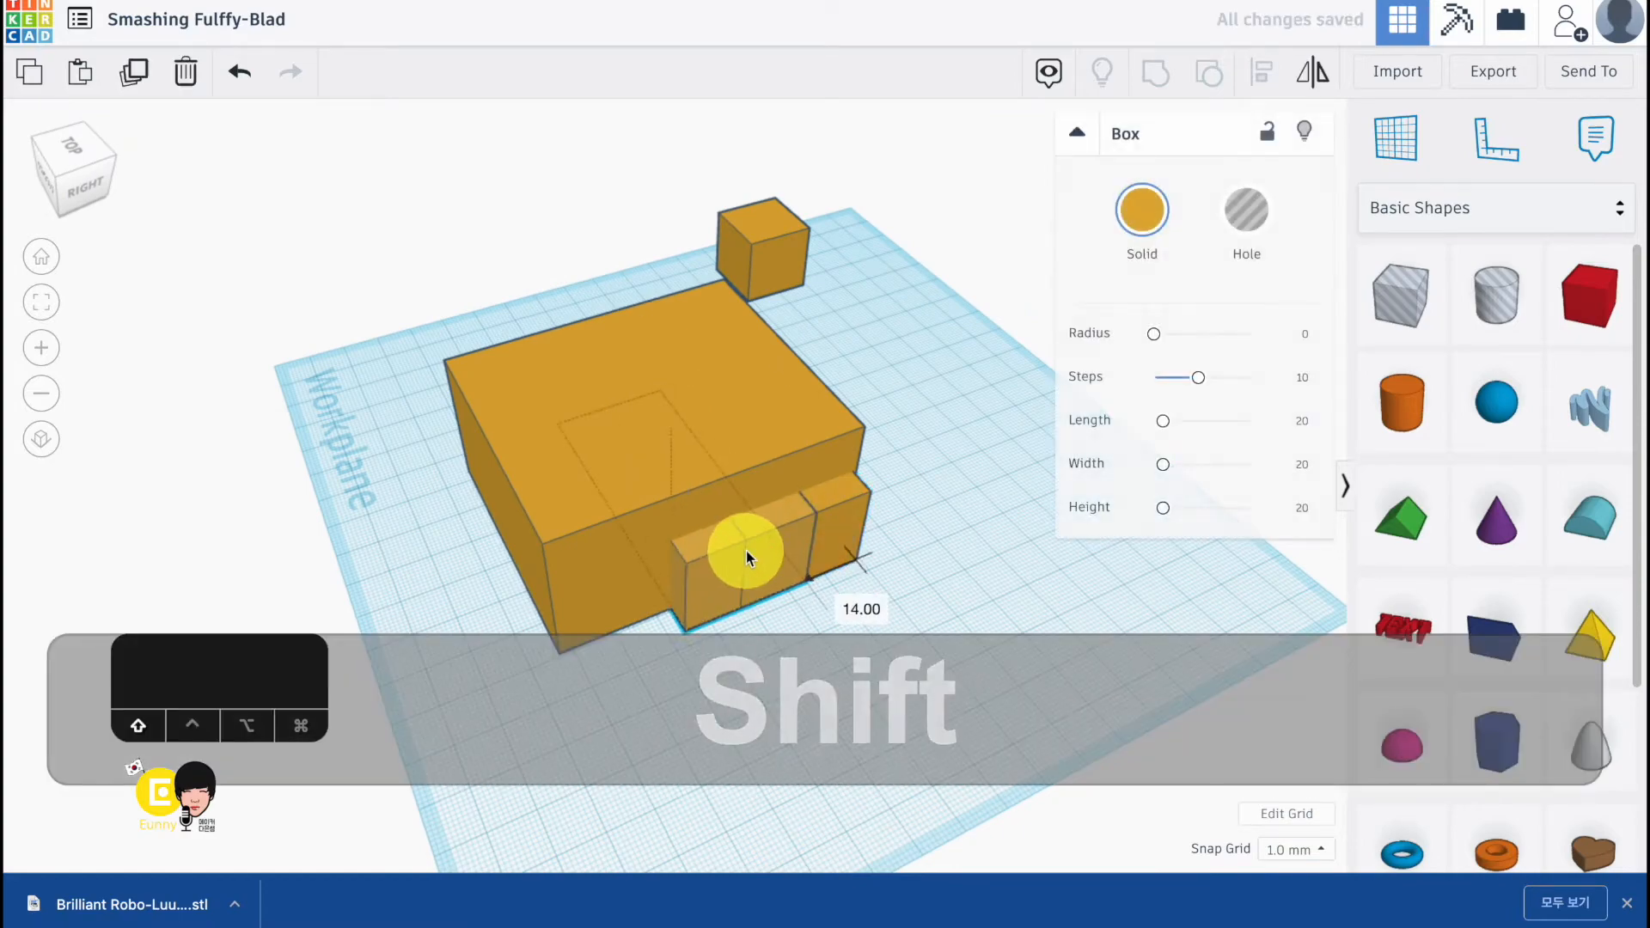
drag(673, 440, 679, 483)
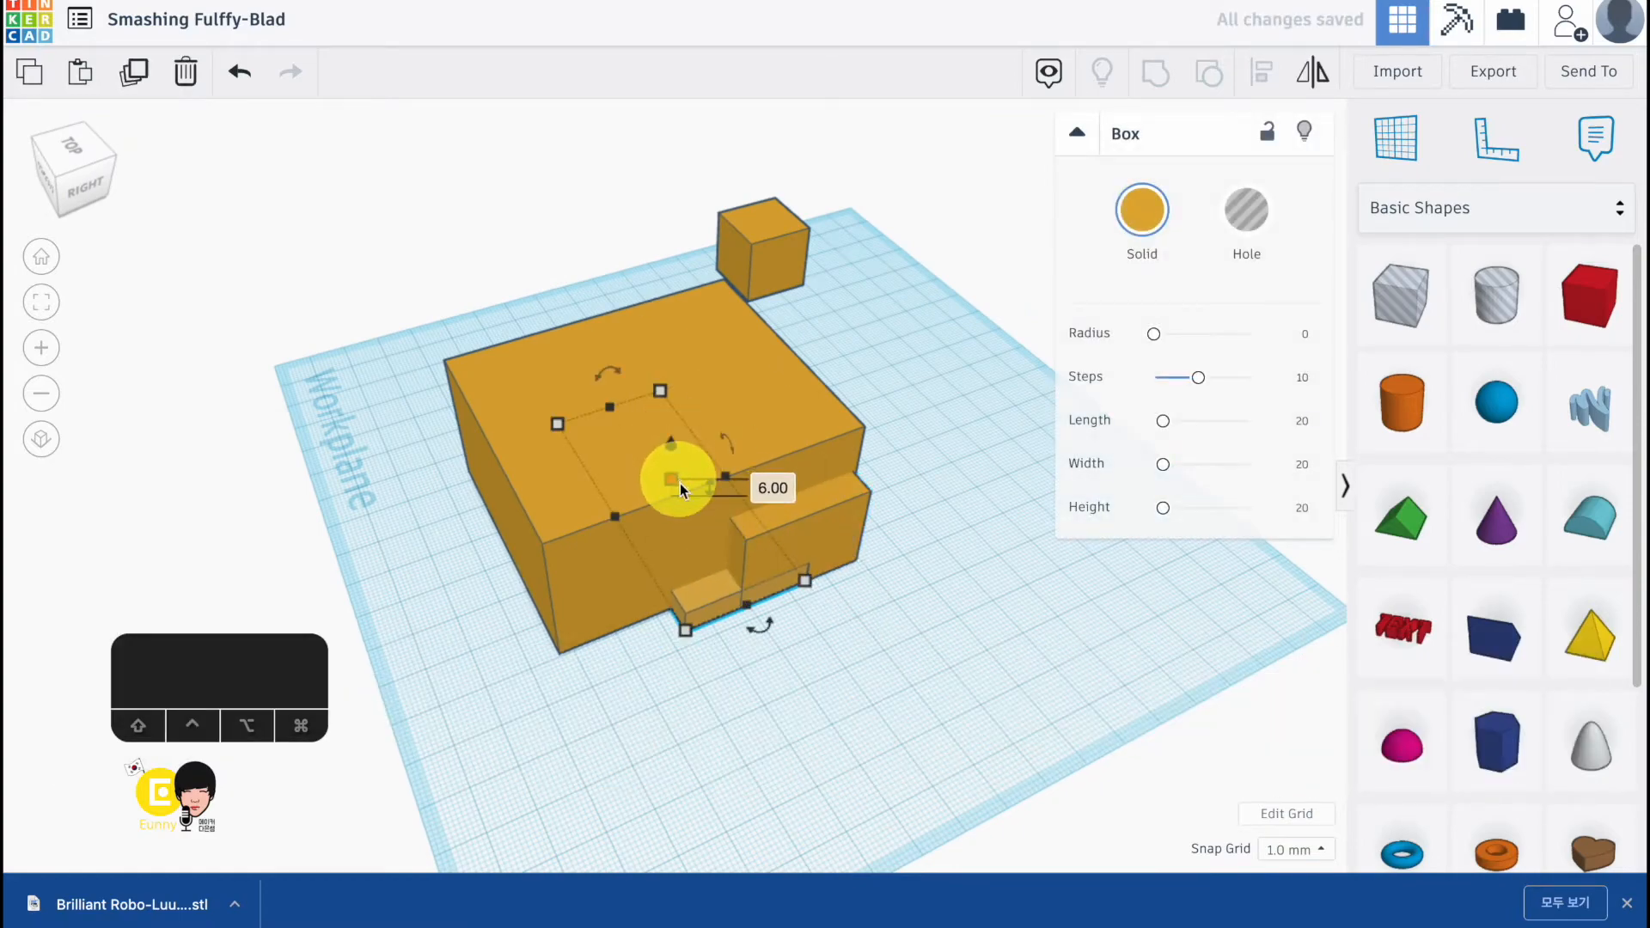
right_drag(679, 483, 952, 614)
click(952, 613)
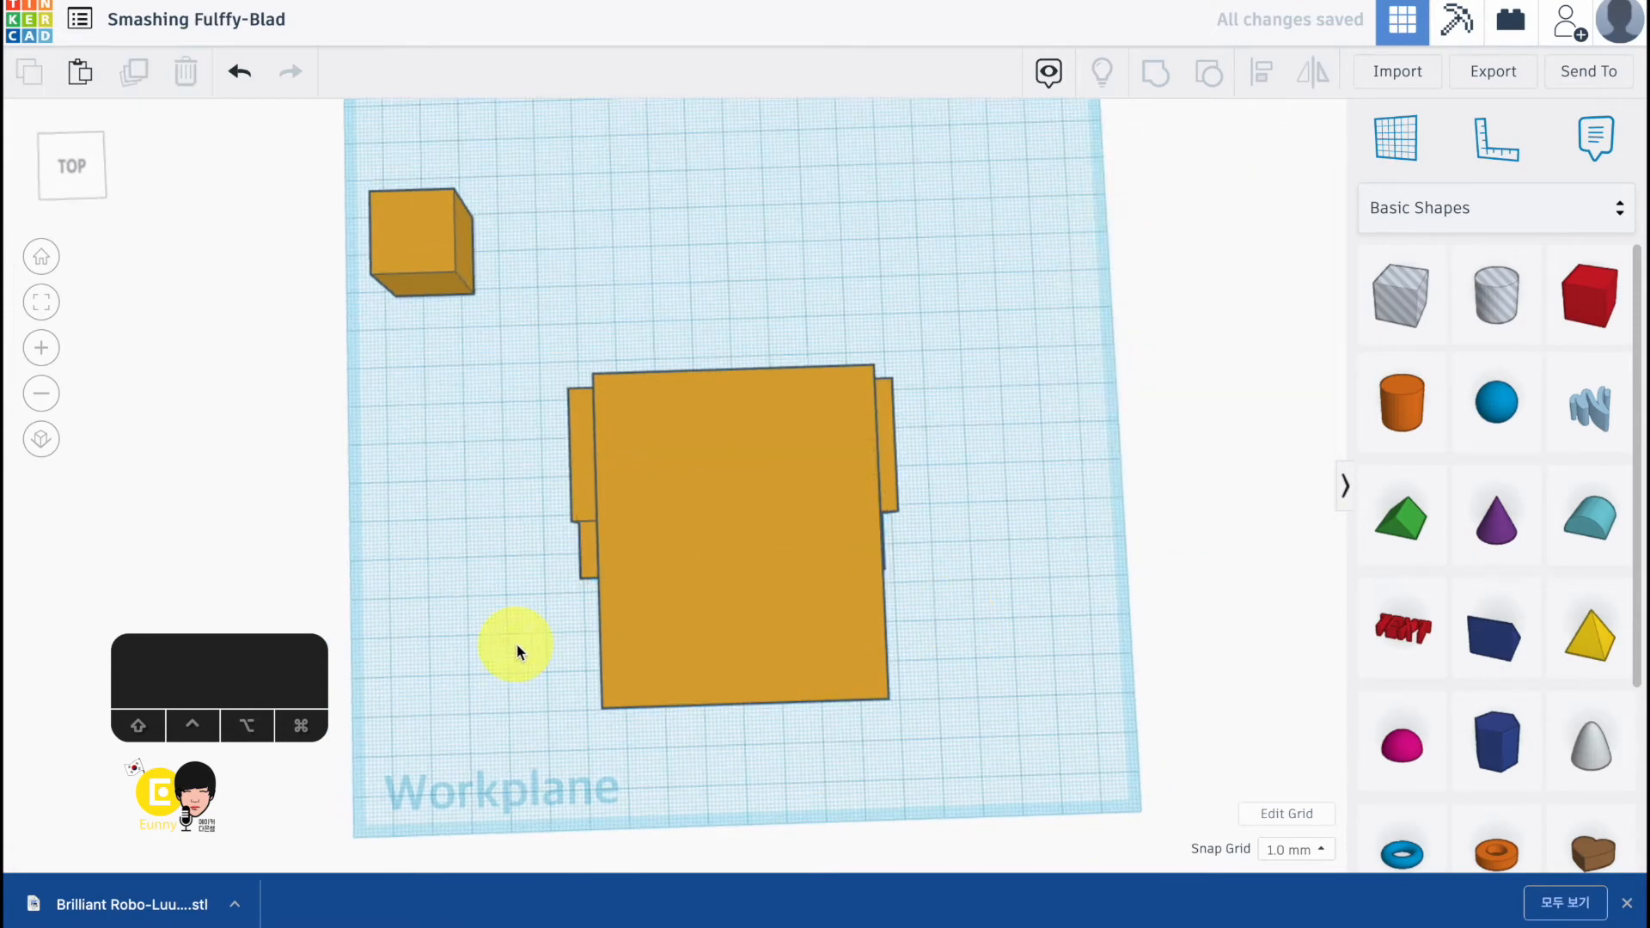
- Group the tall and low side boxes into one shape and select it together with the large body
click(574, 497)
shift+click(602, 552)
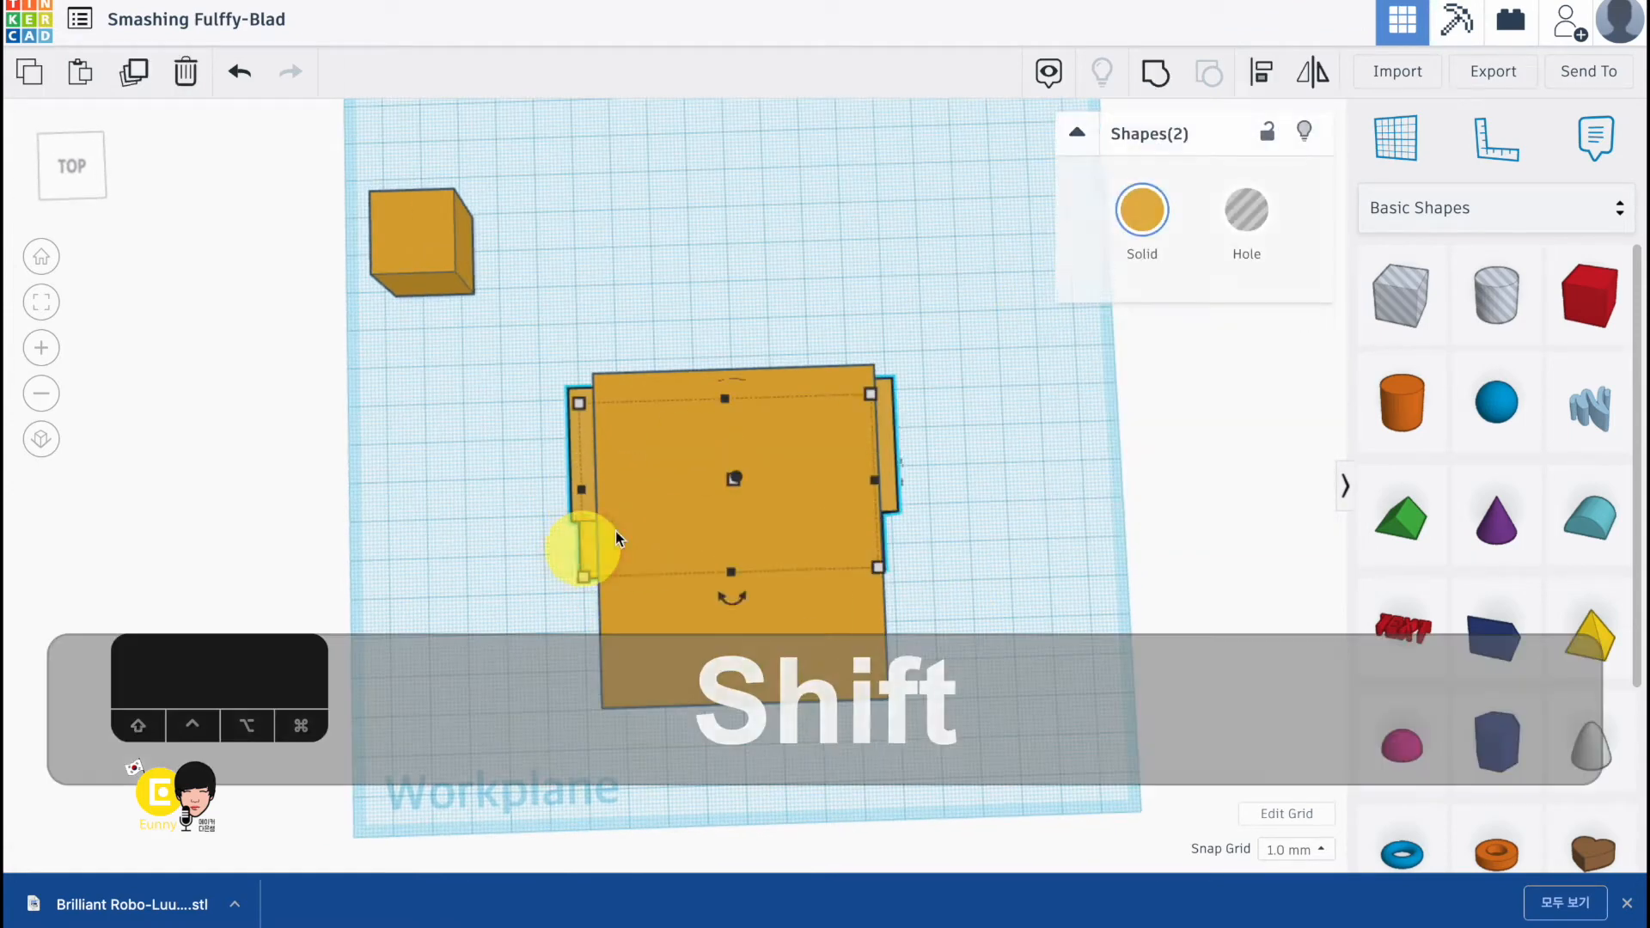
click(1156, 72)
key(ctrl+shift+g)
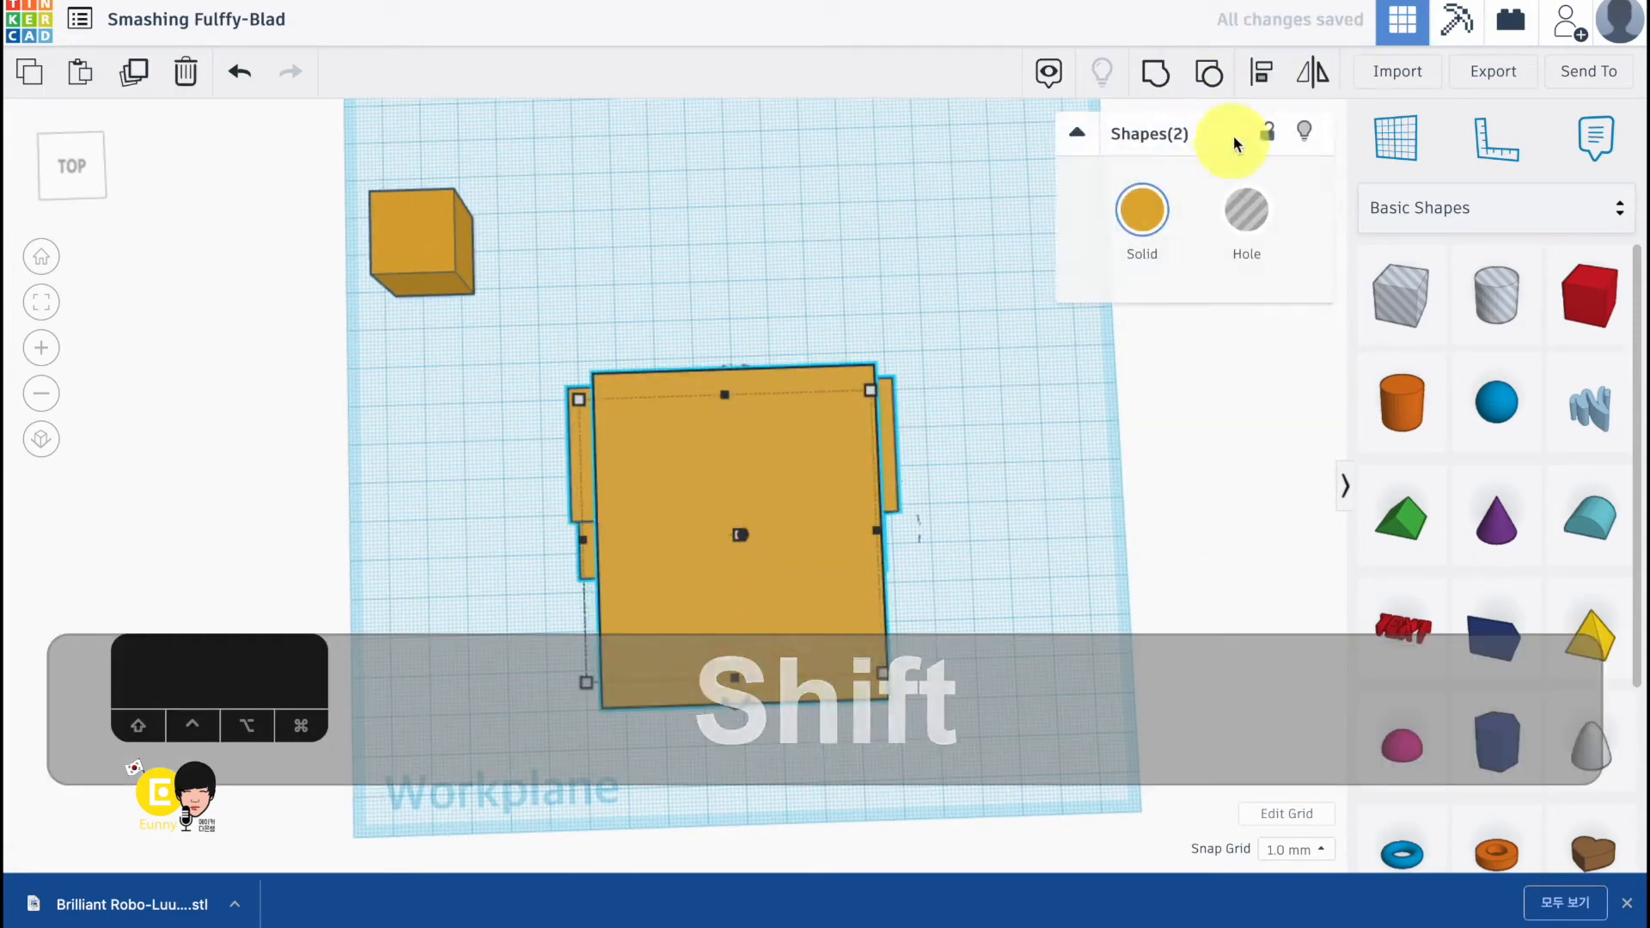
- Align the grouped side boxes centrally across the body's width and flush with its back edge
click(1262, 72)
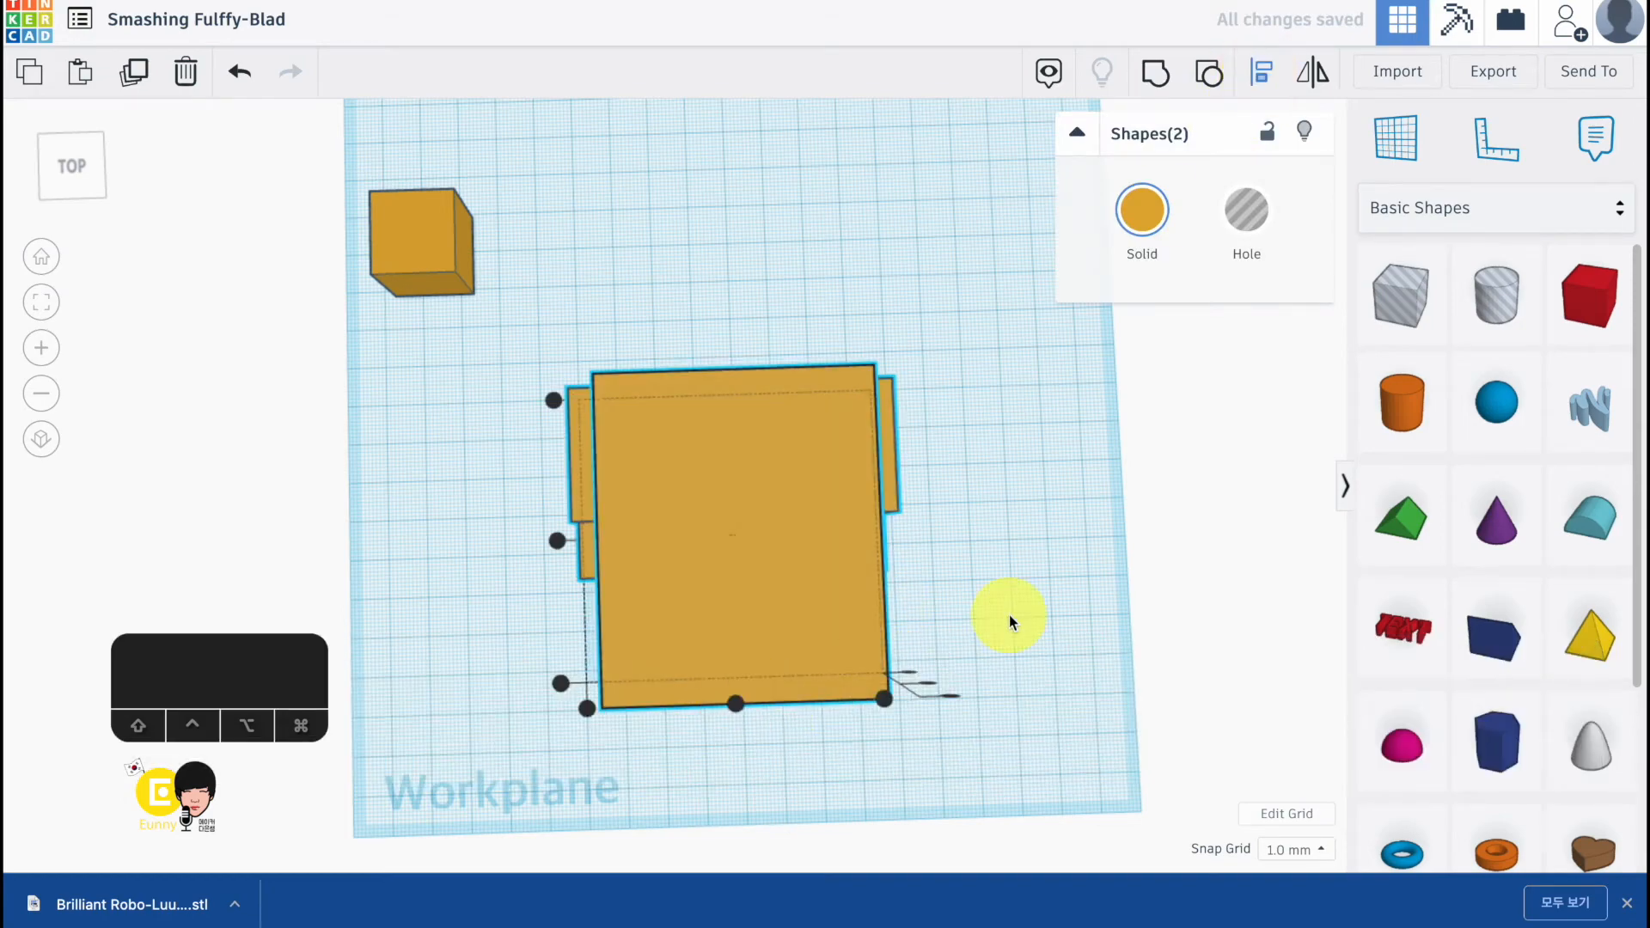
ctrl+drag(1009, 615, 719, 460)
click(1256, 68)
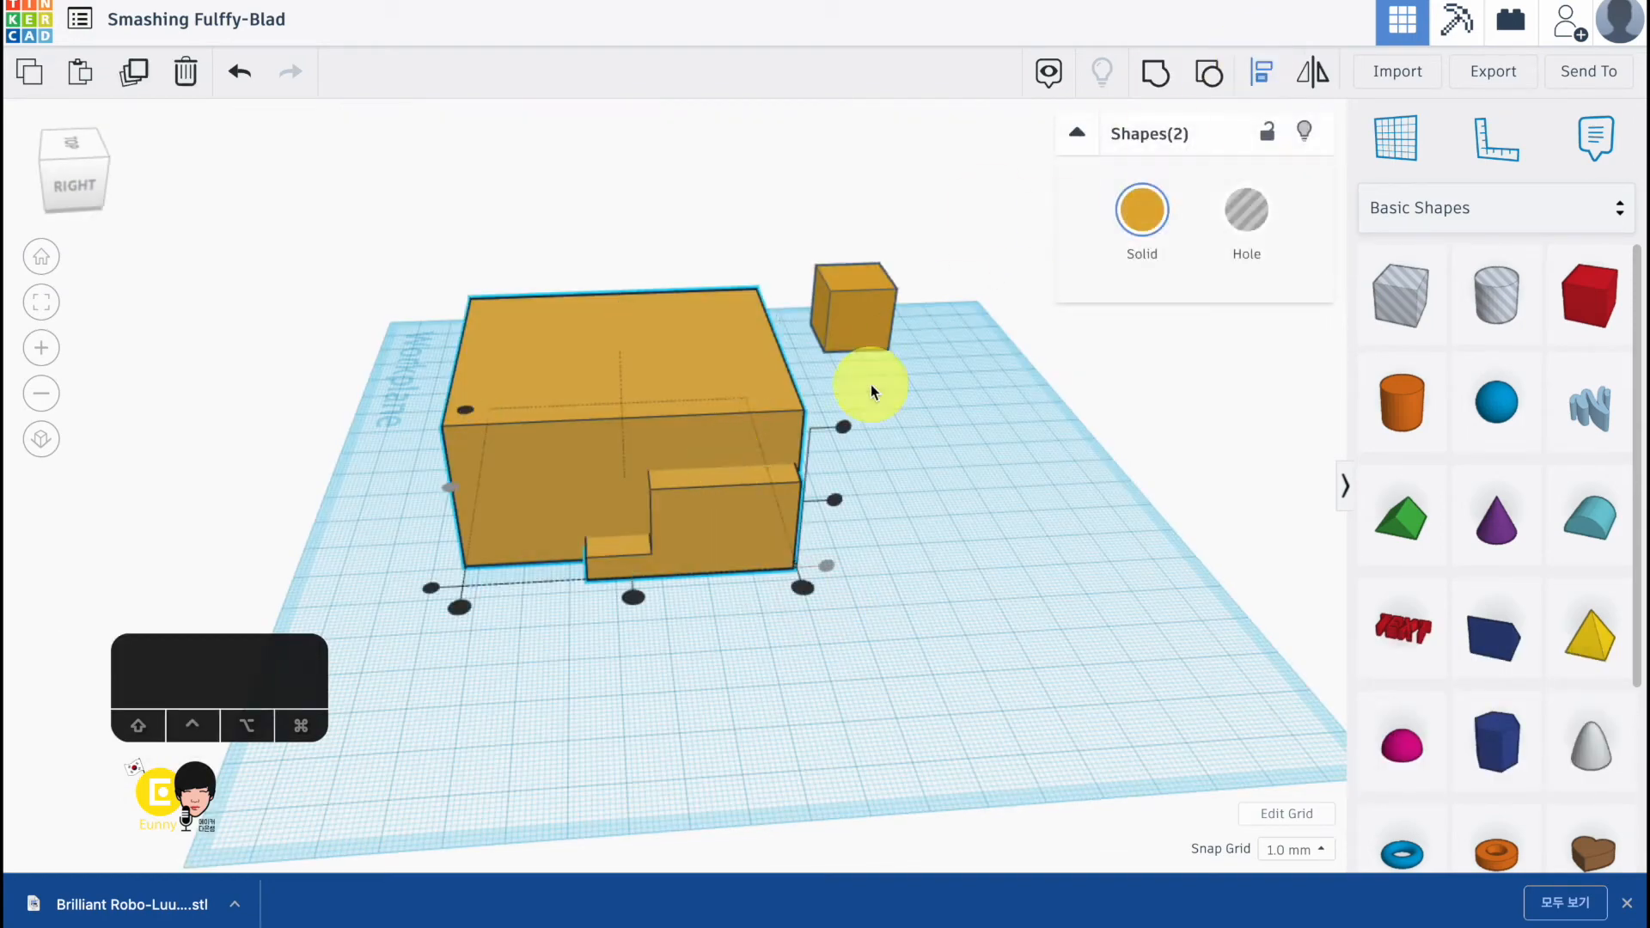
click(802, 587)
click(937, 620)
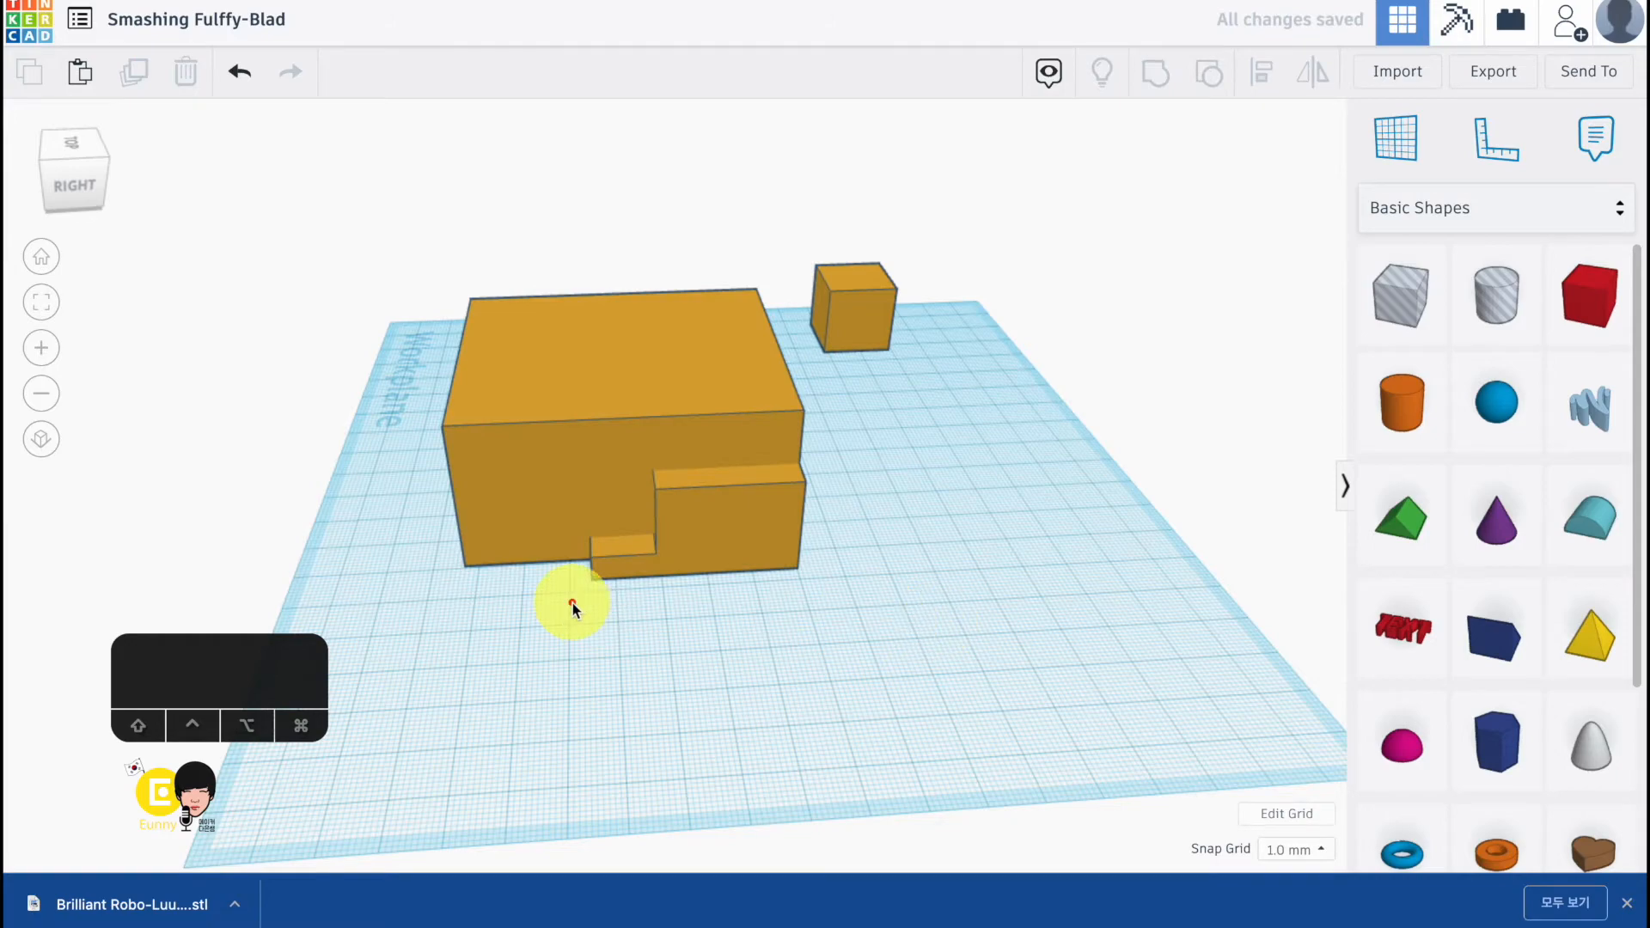
- Move the body together with its side blocks about 25 mm back and 3 mm sideways on the workplane
right_drag(563, 601, 957, 627)
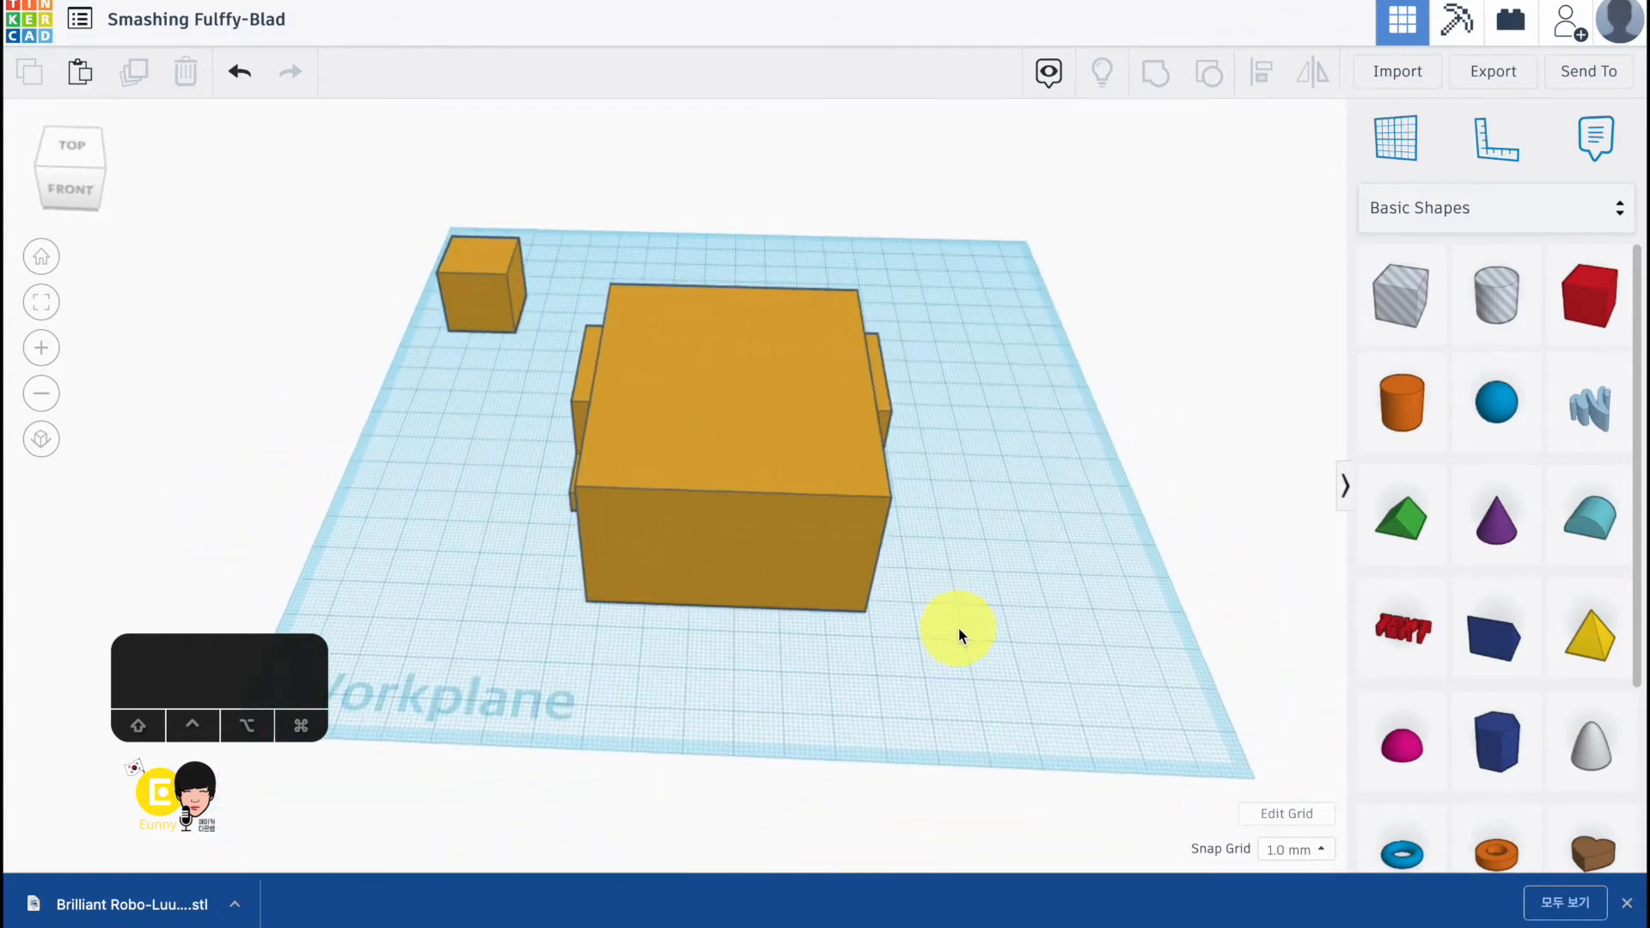
drag(987, 347, 720, 404)
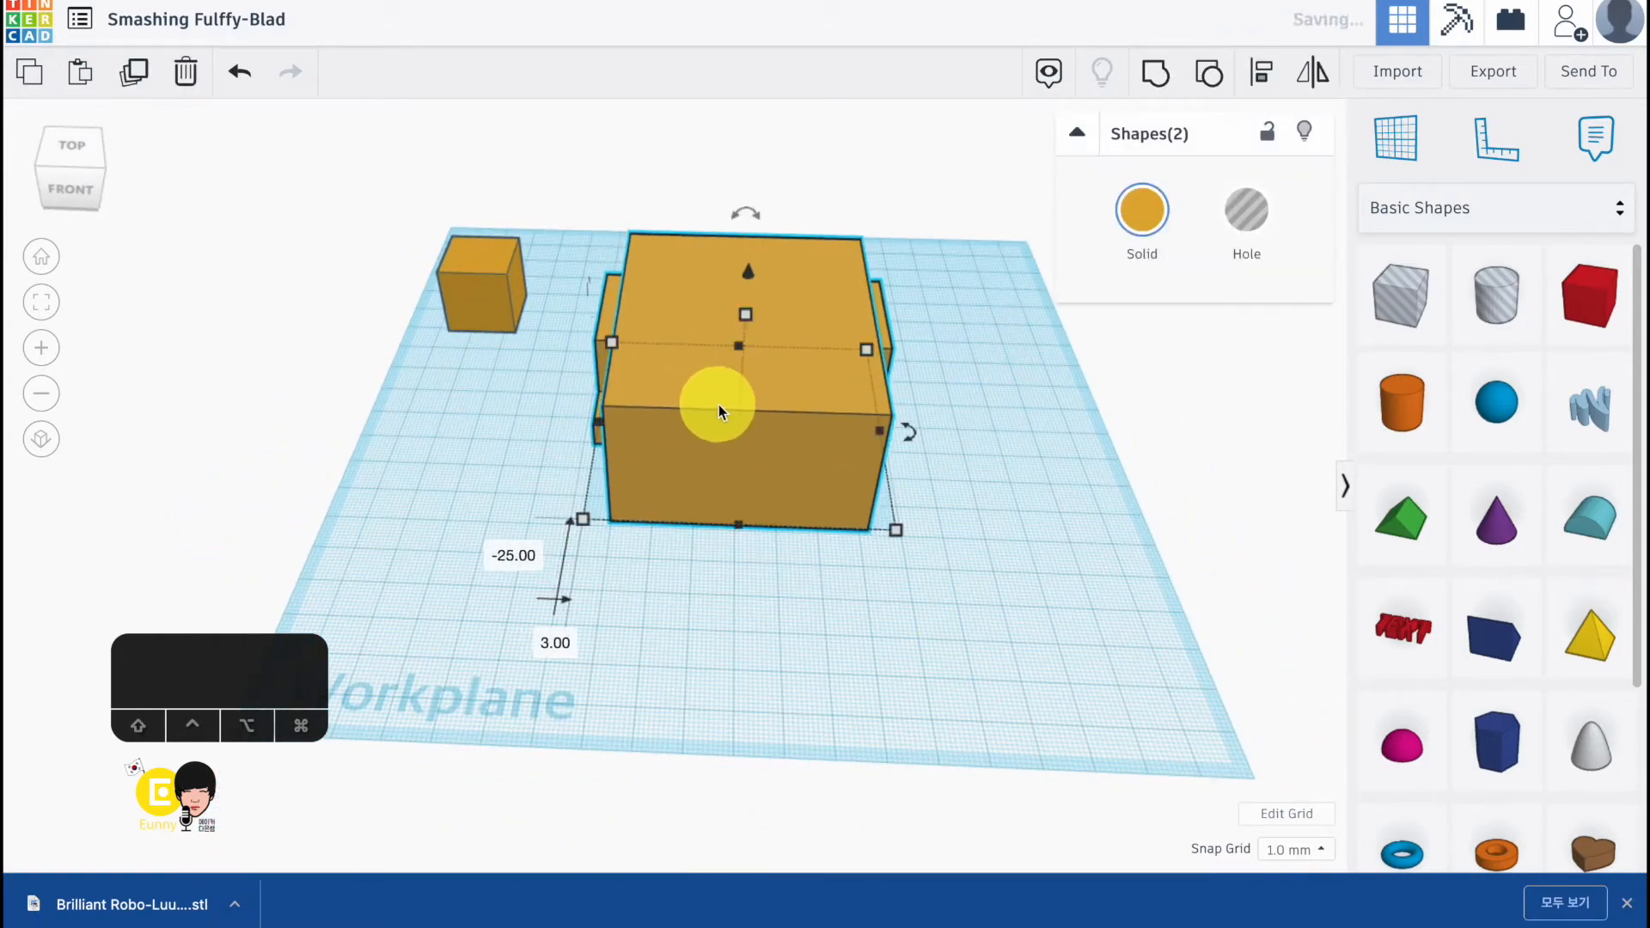
click(1023, 487)
- Copy the spare cube to the body's front, reshape it into a low leg about 37 mm long, and place a matching leg beside it
click(509, 290)
key(ctrl+c)
key(ctrl+v)
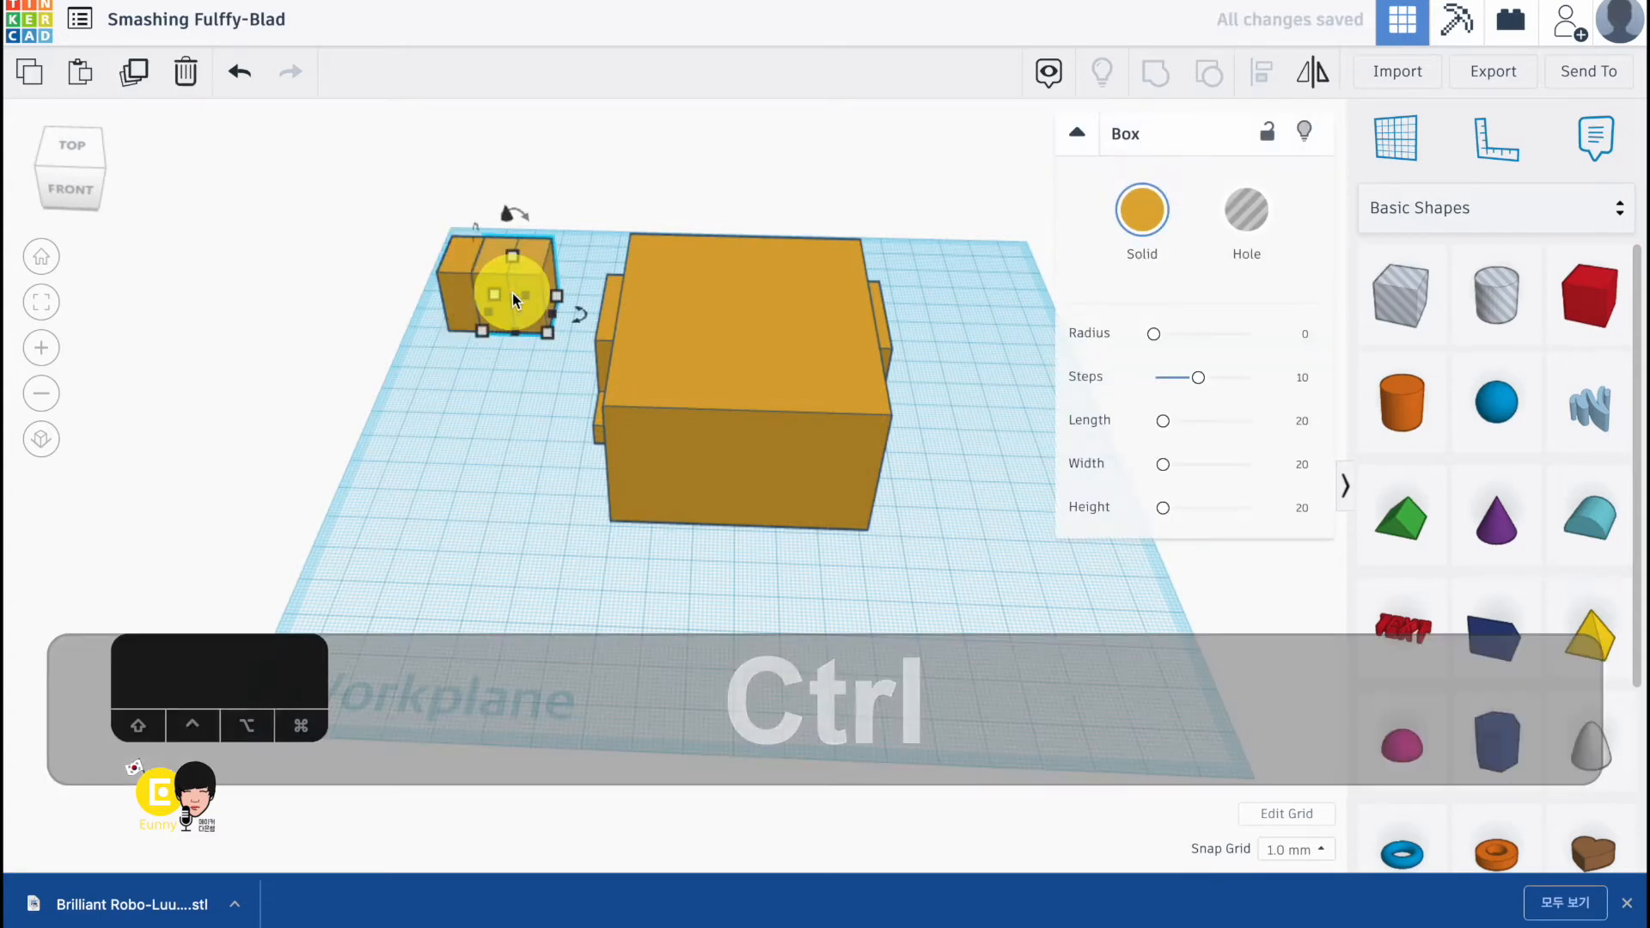
drag(538, 281, 682, 493)
drag(651, 571, 658, 627)
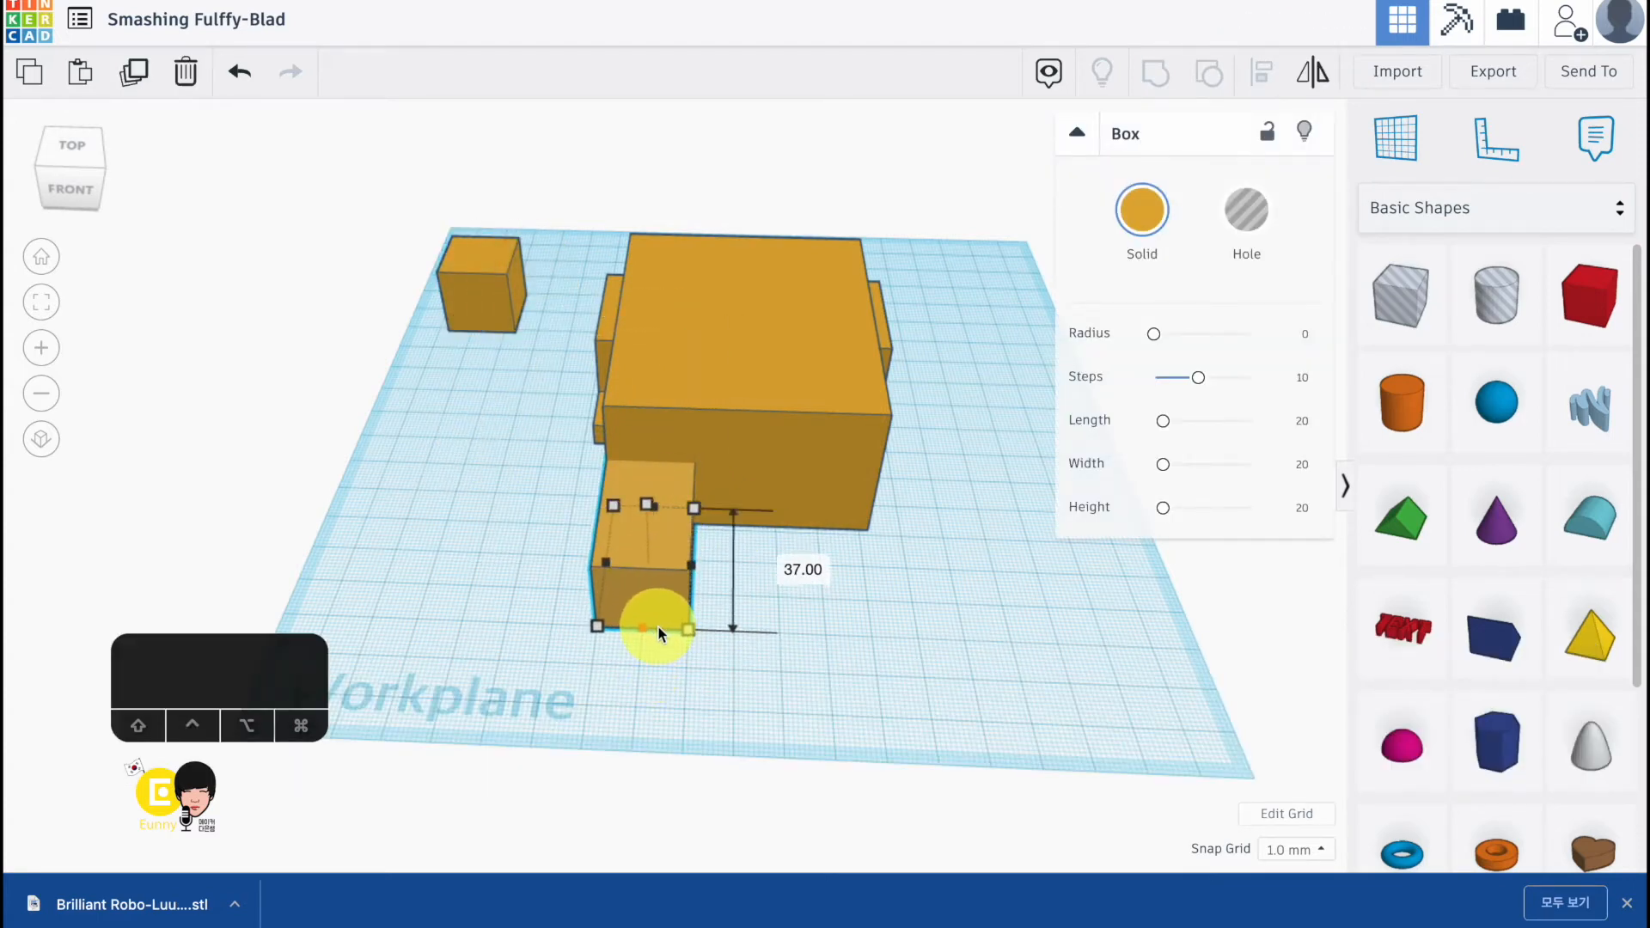
drag(644, 513, 854, 582)
- Place a copy of the spare cube on the left leg's end as a foot and duplicate it 47 mm across onto the right leg
click(500, 314)
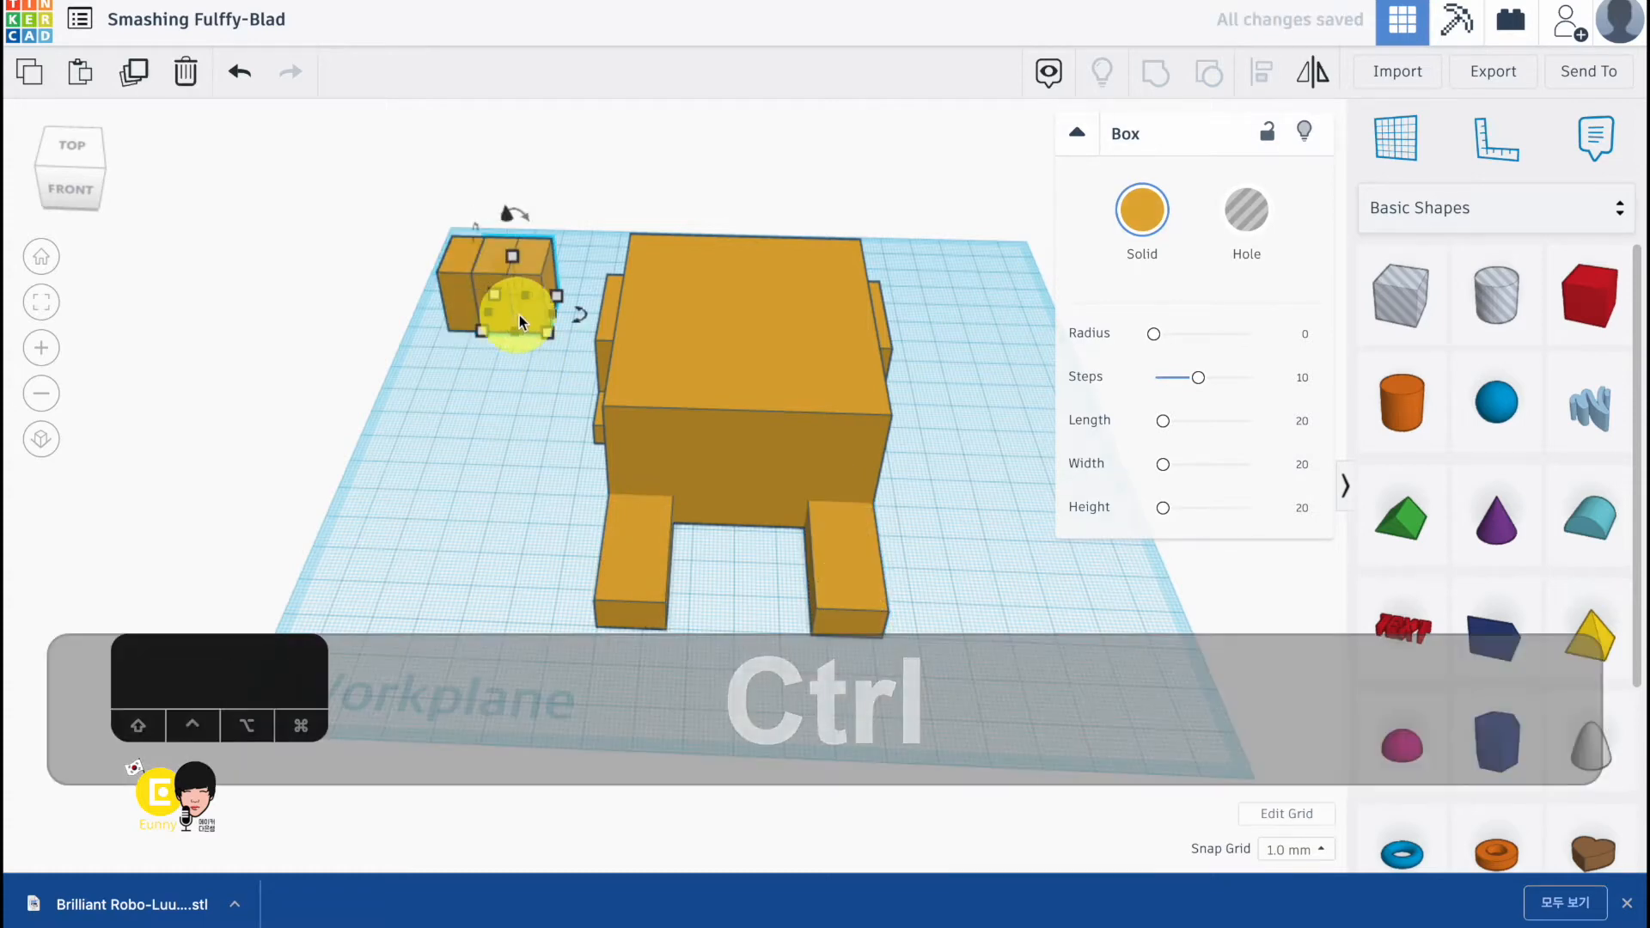
ctrl+drag(524, 296, 632, 581)
drag(631, 670, 643, 617)
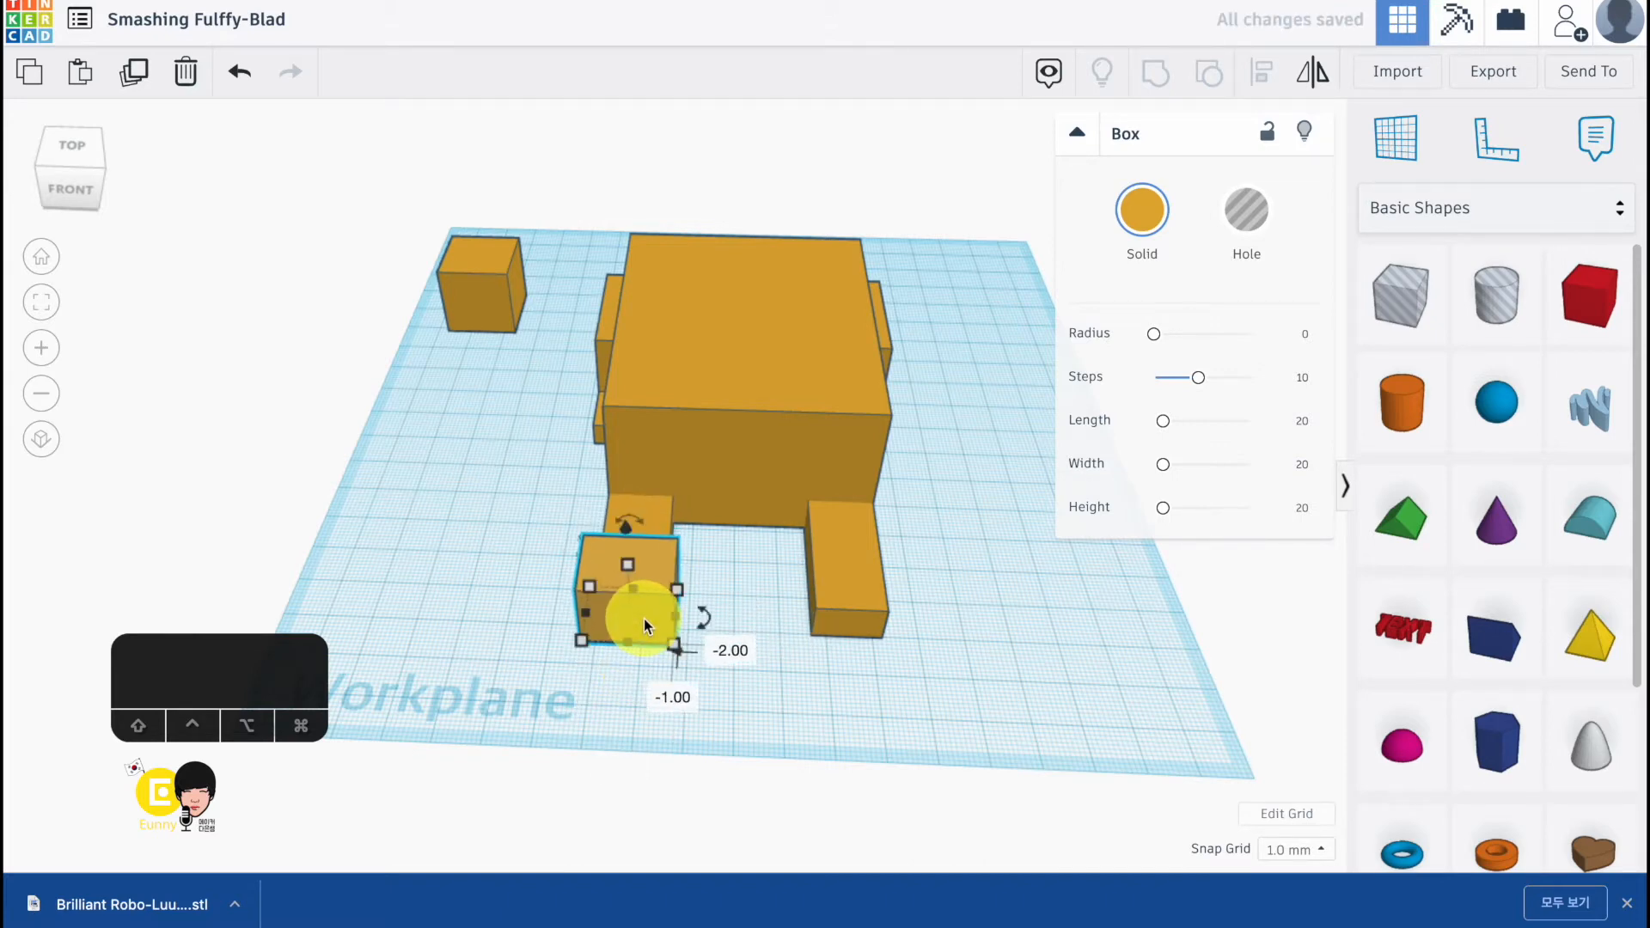
key(ctrl+d)
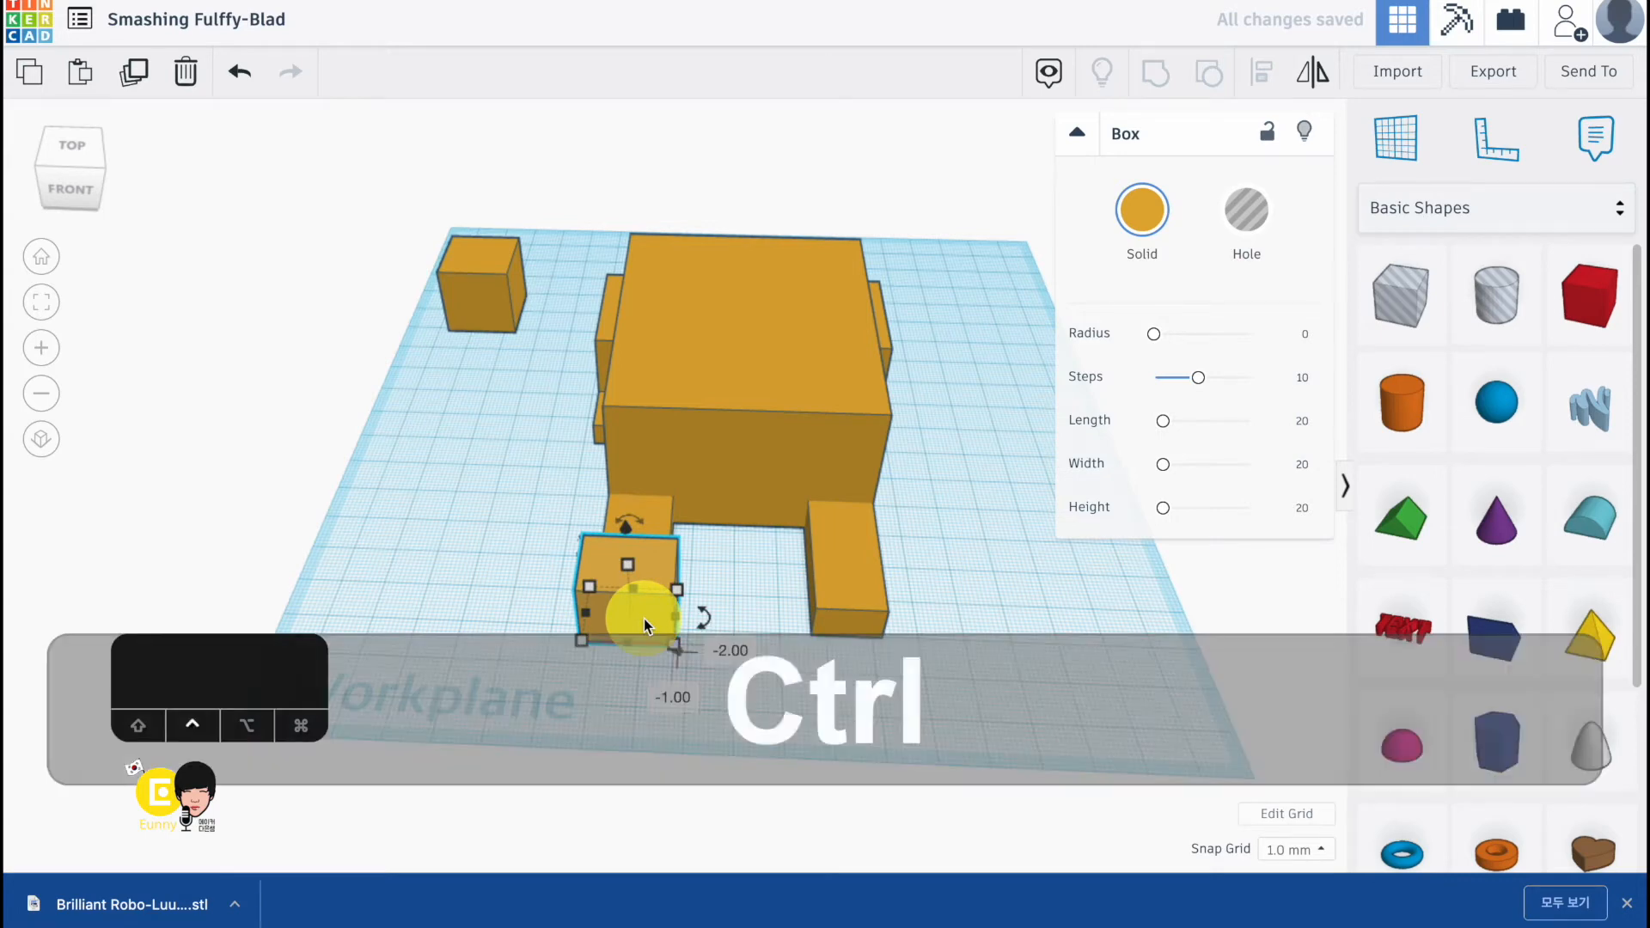
shift+drag(644, 621, 870, 641)
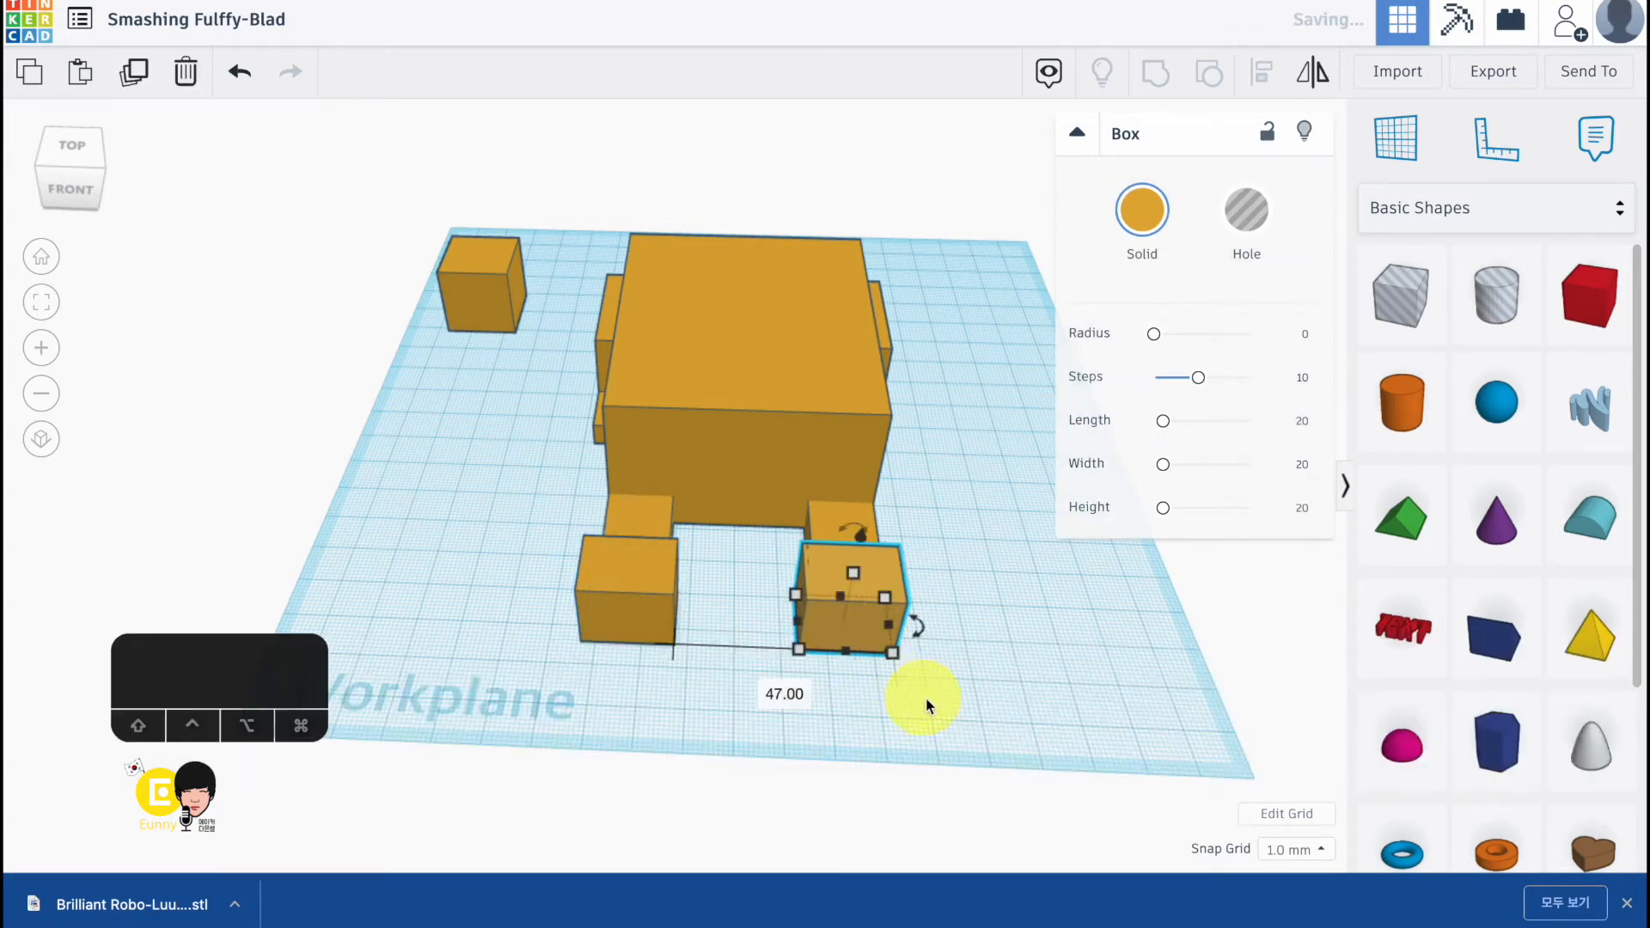
- Align each foot cube centrally across the width of its own leg
drag(930, 704, 848, 593)
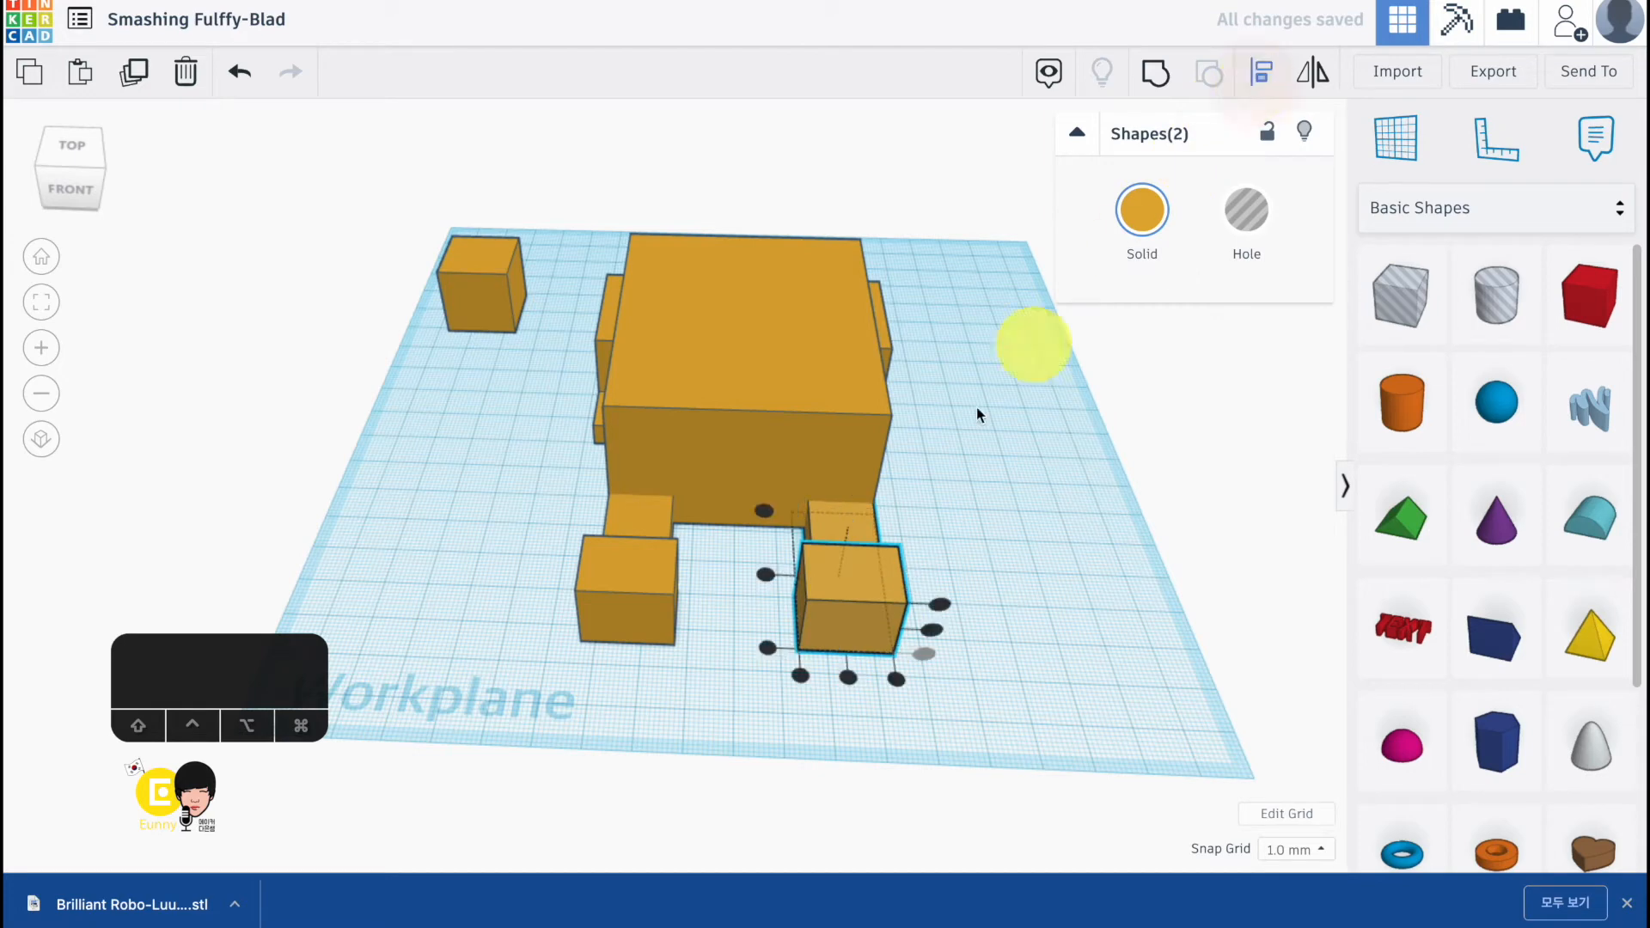
drag(697, 679, 611, 545)
click(1261, 74)
click(623, 674)
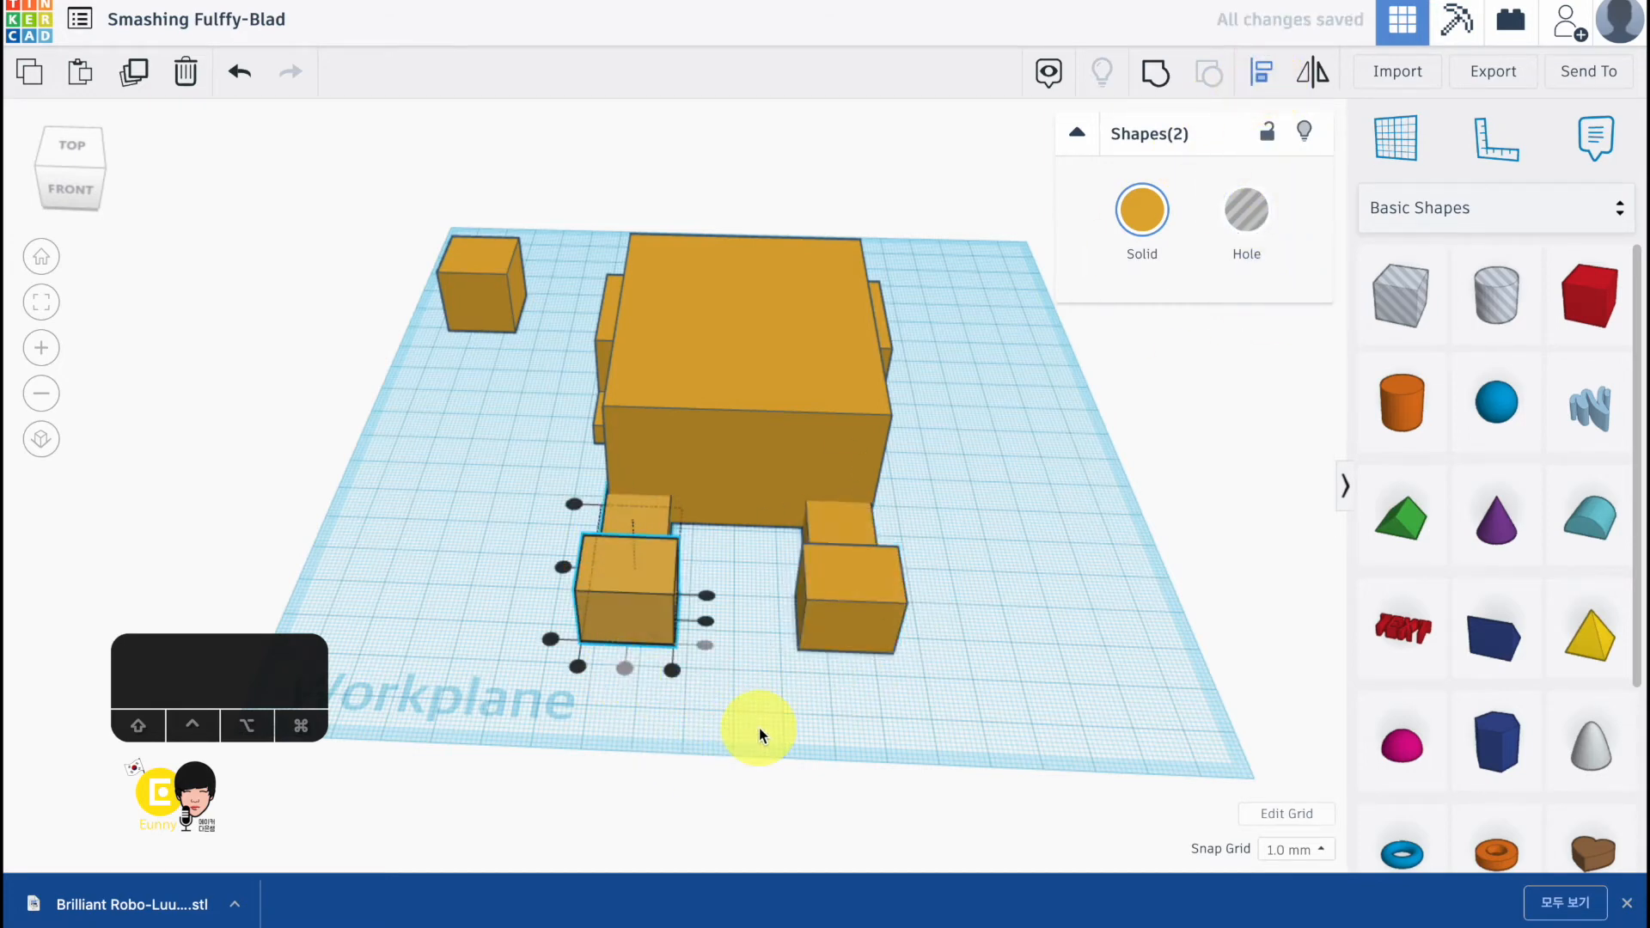
- Group each foot cube with its leg into a single shape
click(1155, 72)
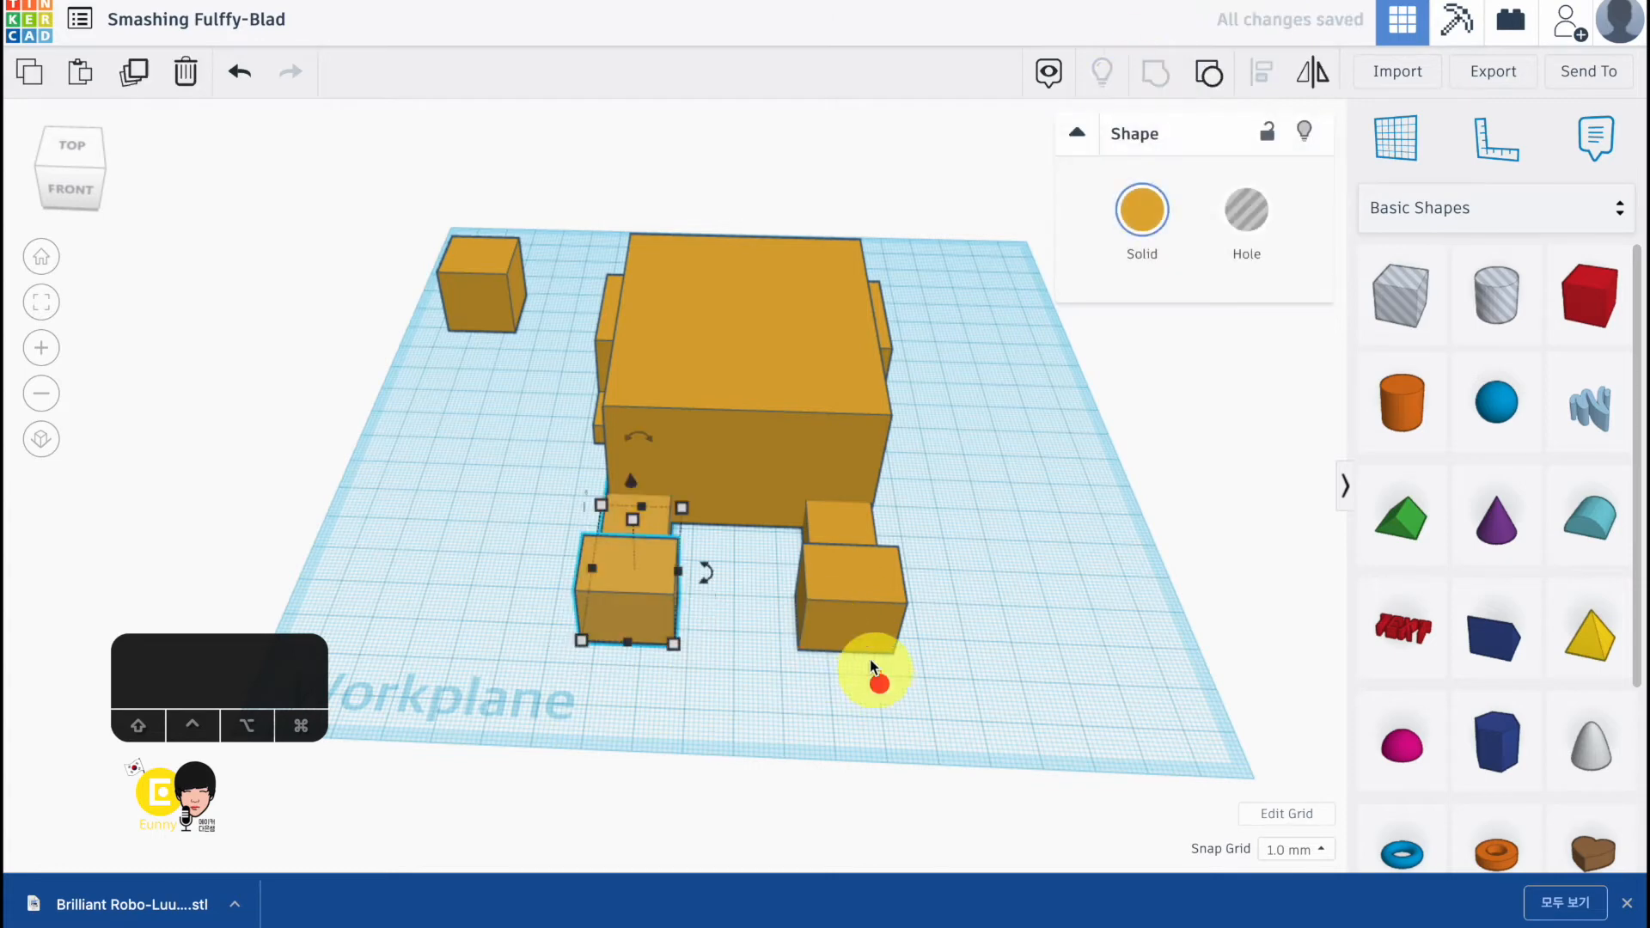
drag(871, 666, 822, 540)
click(1160, 71)
- Shift the left front leg inward about 6 mm and align it flush with the body's left edge
shift+drag(630, 626, 653, 626)
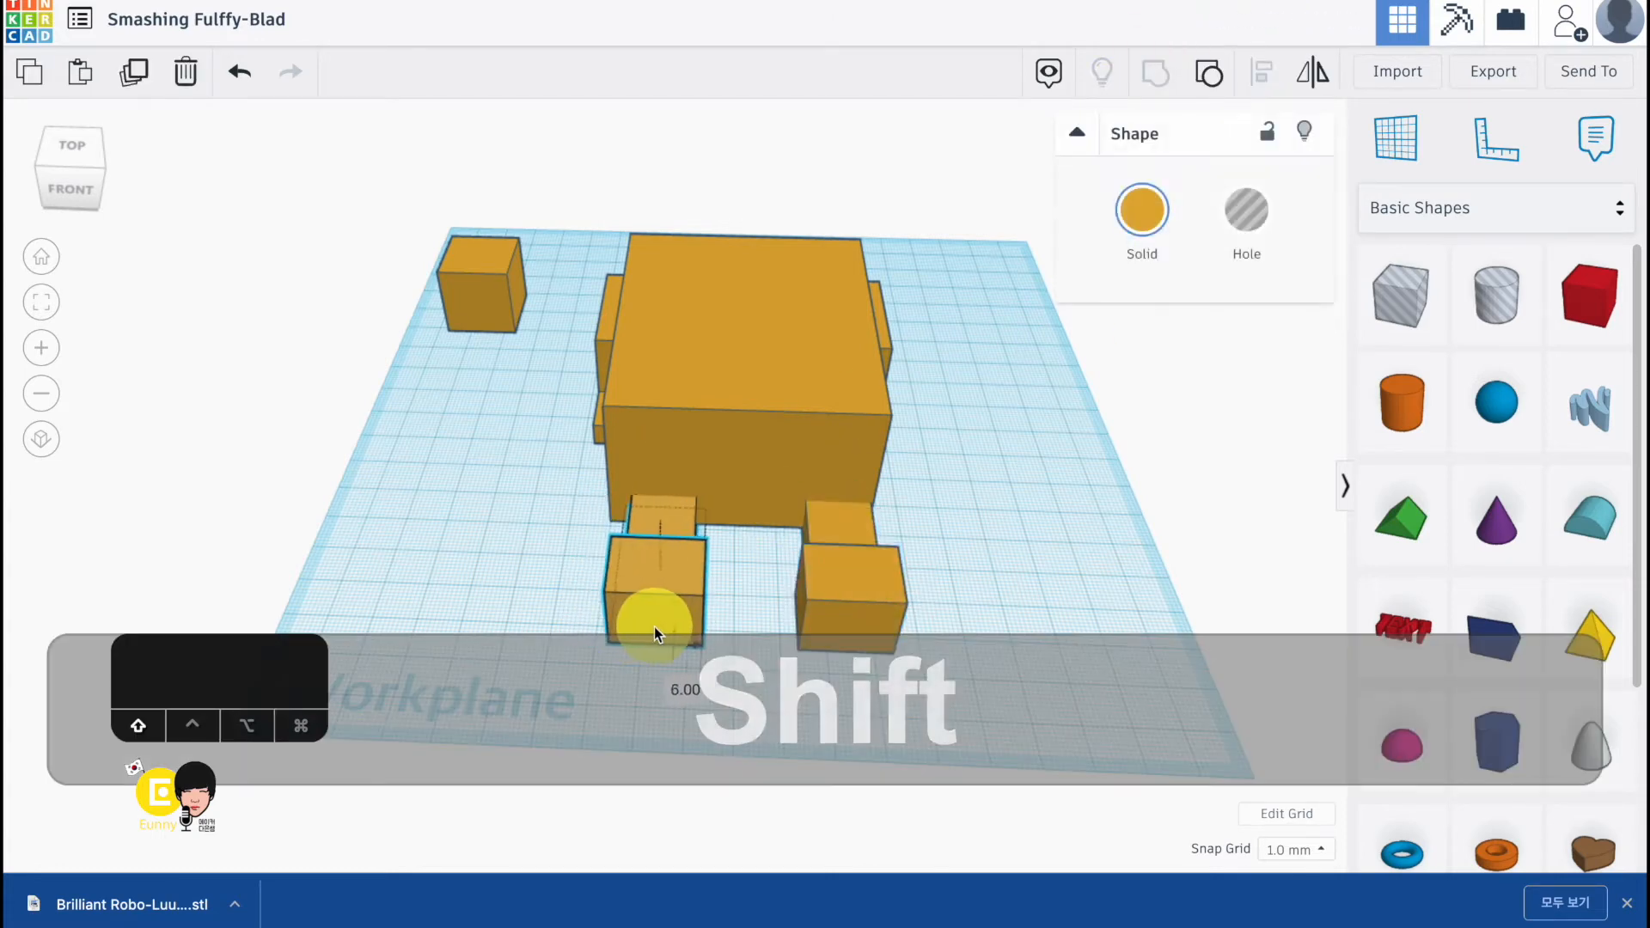
shift+click(771, 427)
click(1258, 73)
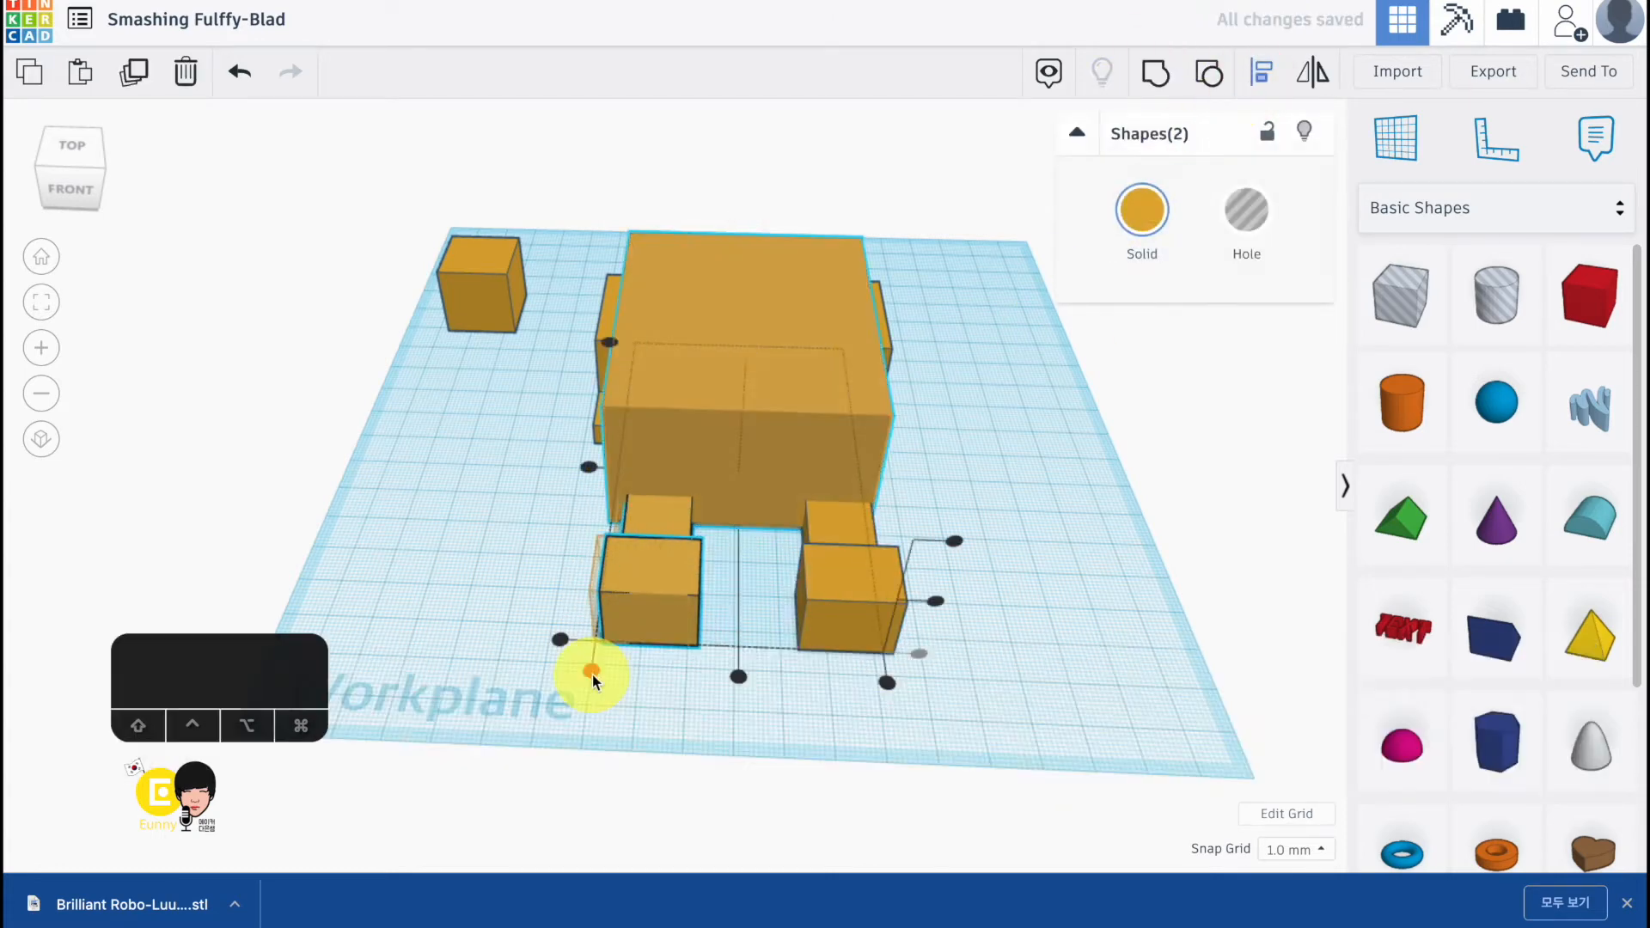
click(592, 674)
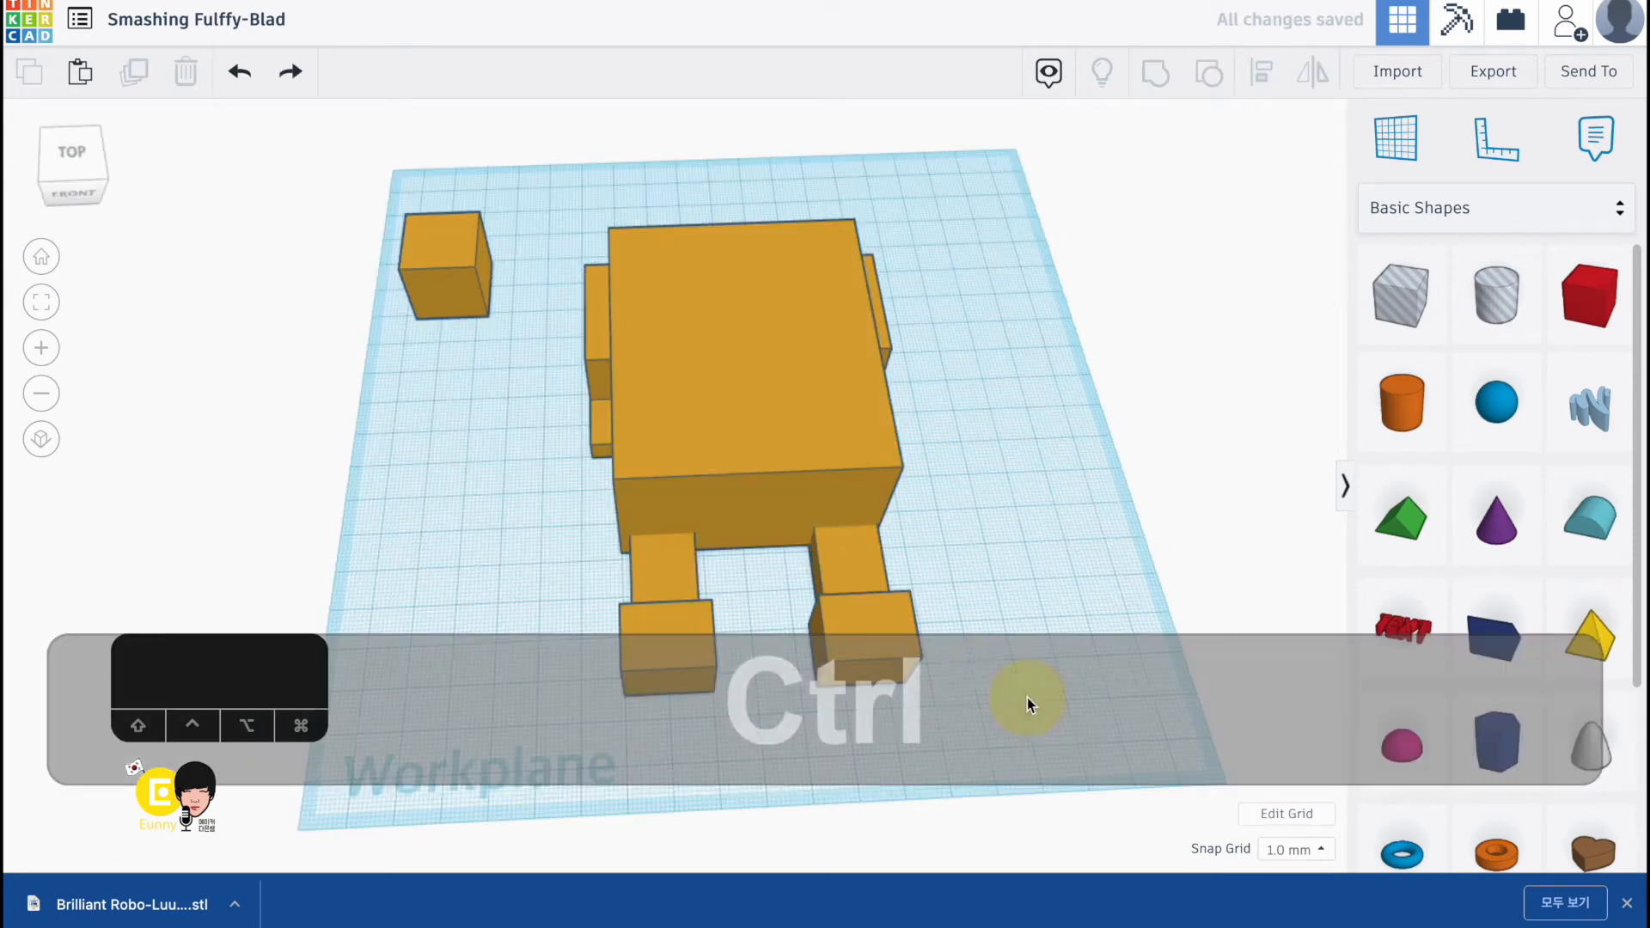
- Shift the right front leg inward and align it flush with the body's right edge
click(863, 621)
shift+drag(862, 621, 837, 621)
shift+click(864, 408)
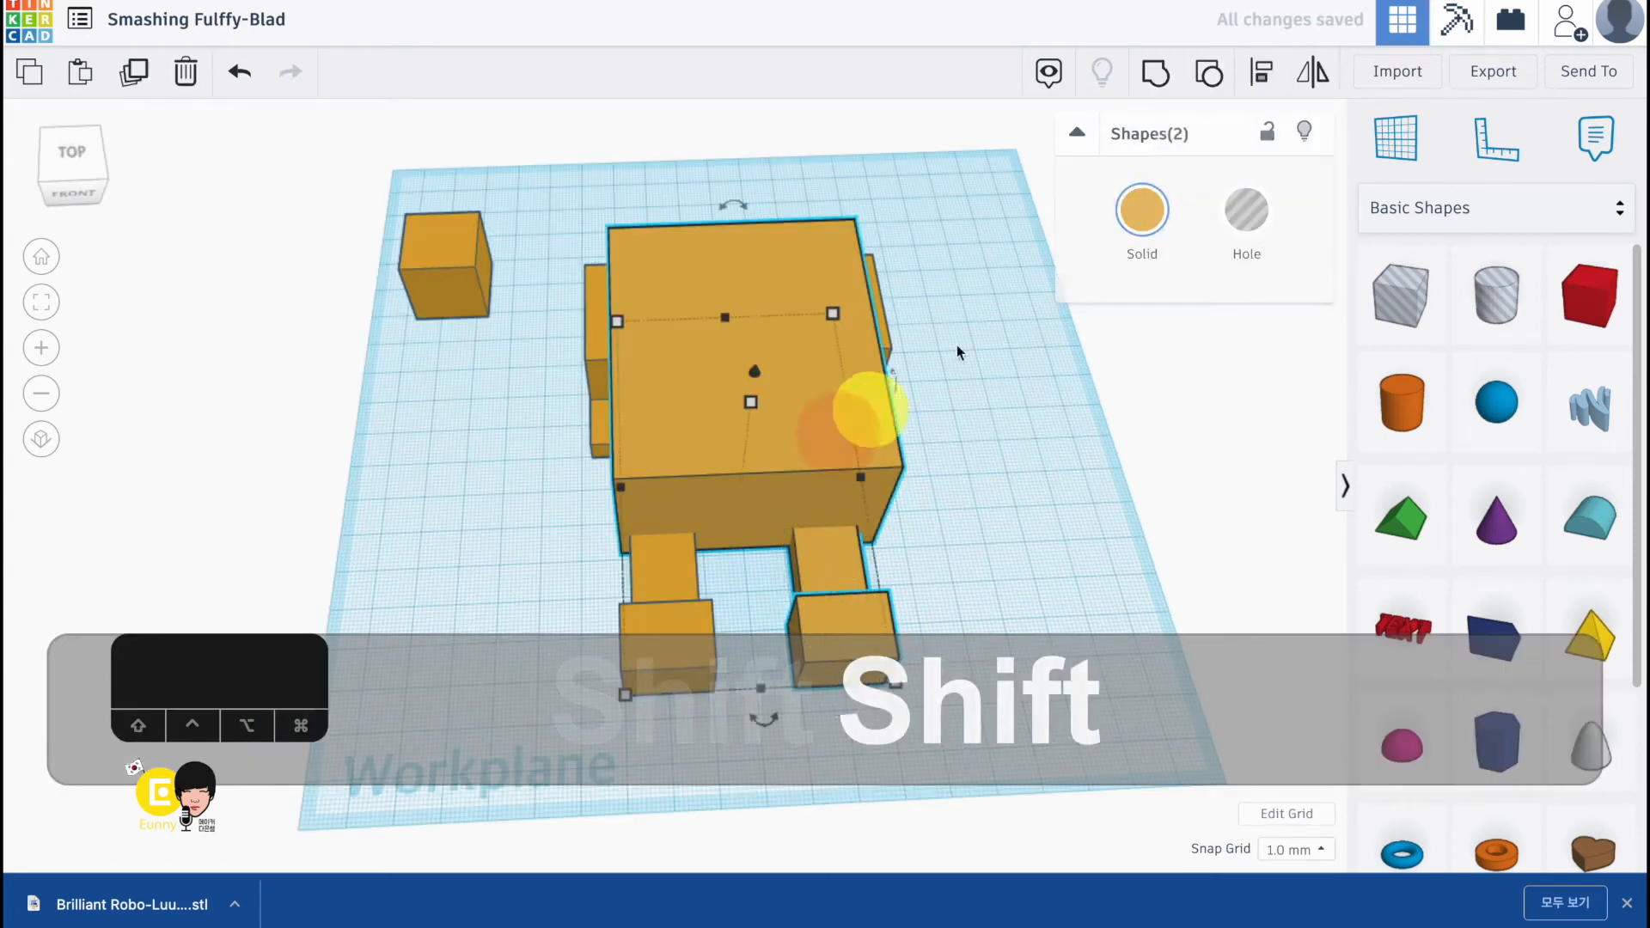
click(1250, 77)
click(903, 713)
click(998, 718)
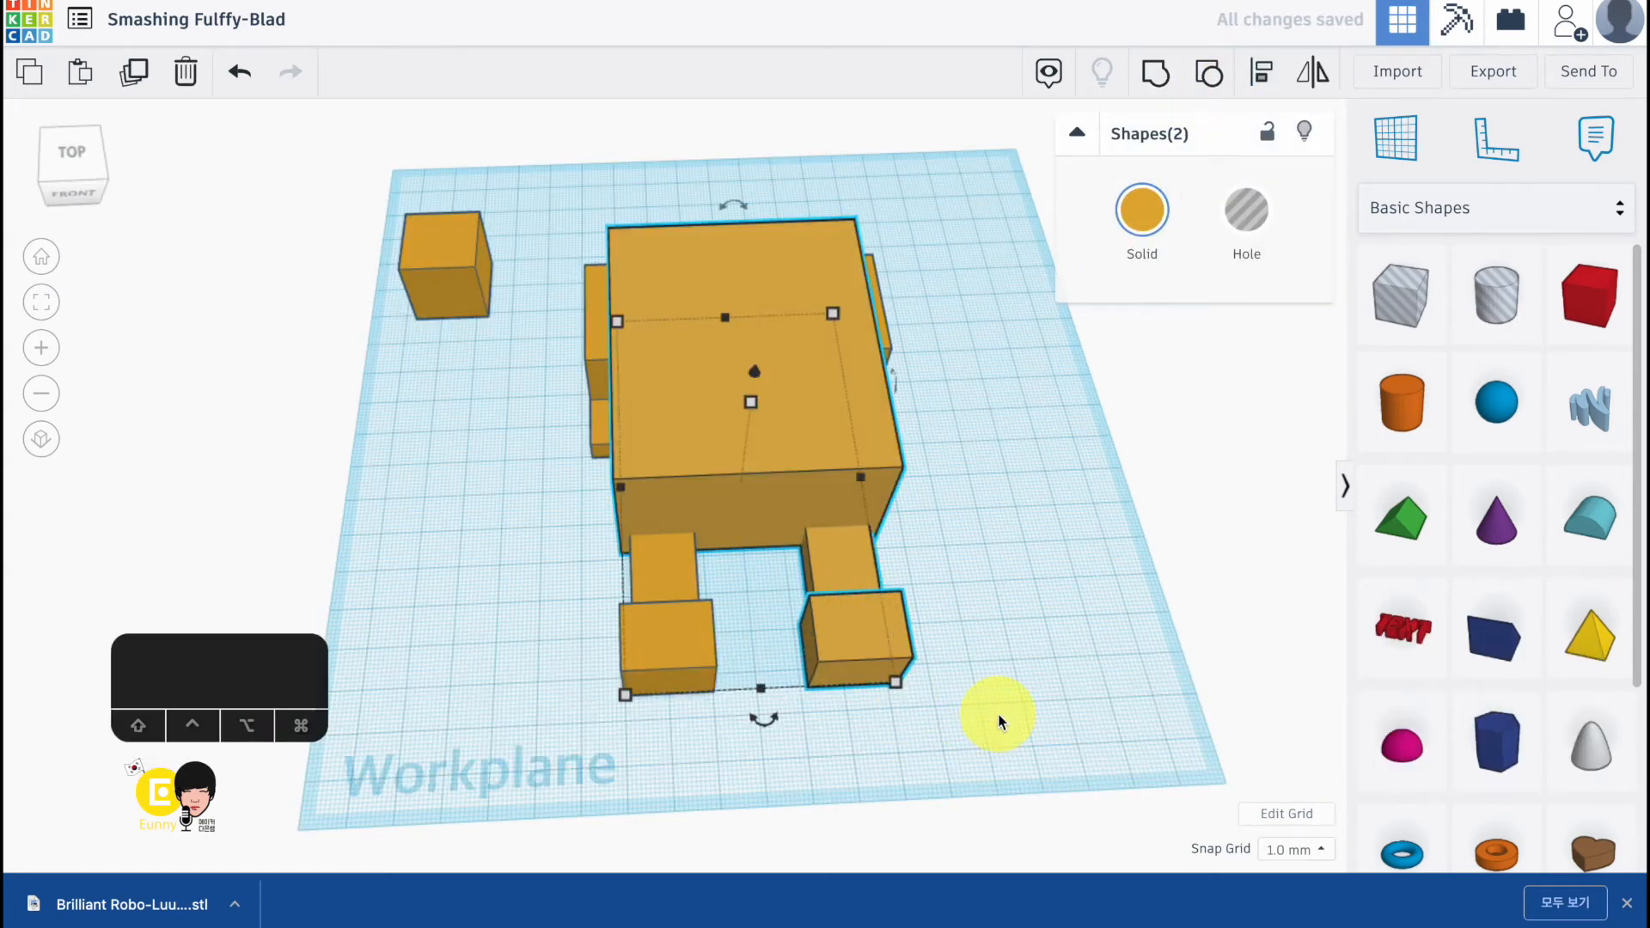
- Add a box hole at the left foot's front and resize it to a narrow toe slot 2 mm wide and 16 mm long
click(1401, 307)
click(667, 688)
drag(709, 683, 660, 694)
right_drag(697, 664, 661, 481)
drag(661, 486, 662, 465)
right_drag(661, 465, 621, 652)
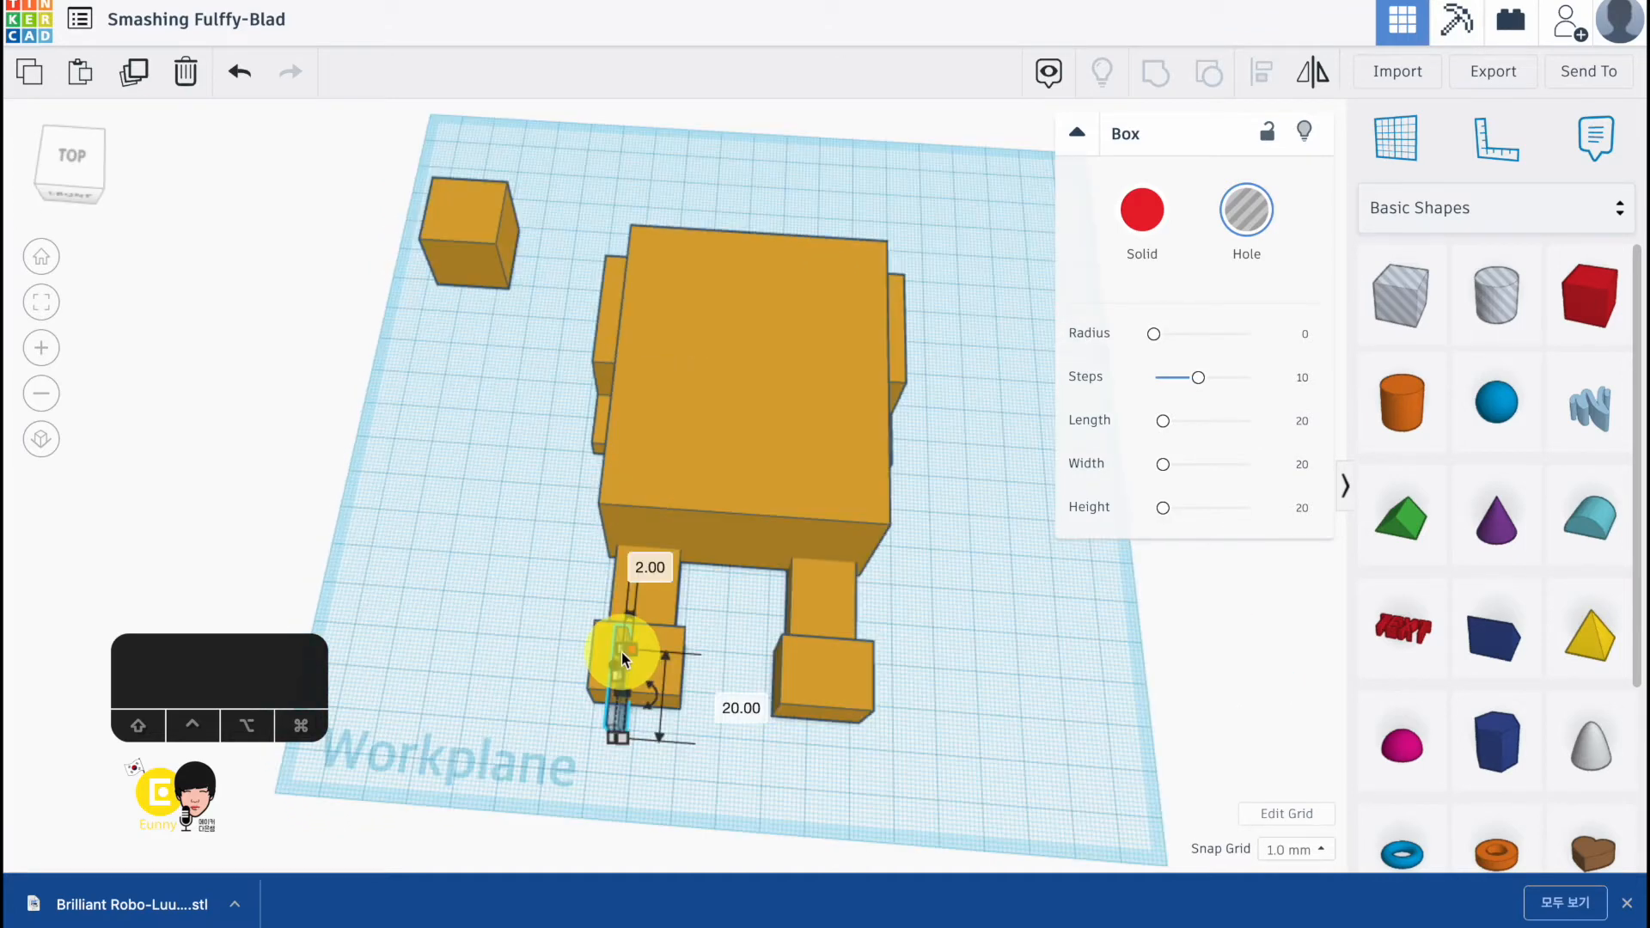
drag(620, 646, 714, 724)
- Duplicate the toe slot hole beside itself on the left foot and copy the pair about 42 mm across onto the right foot
key(ctrl+d)
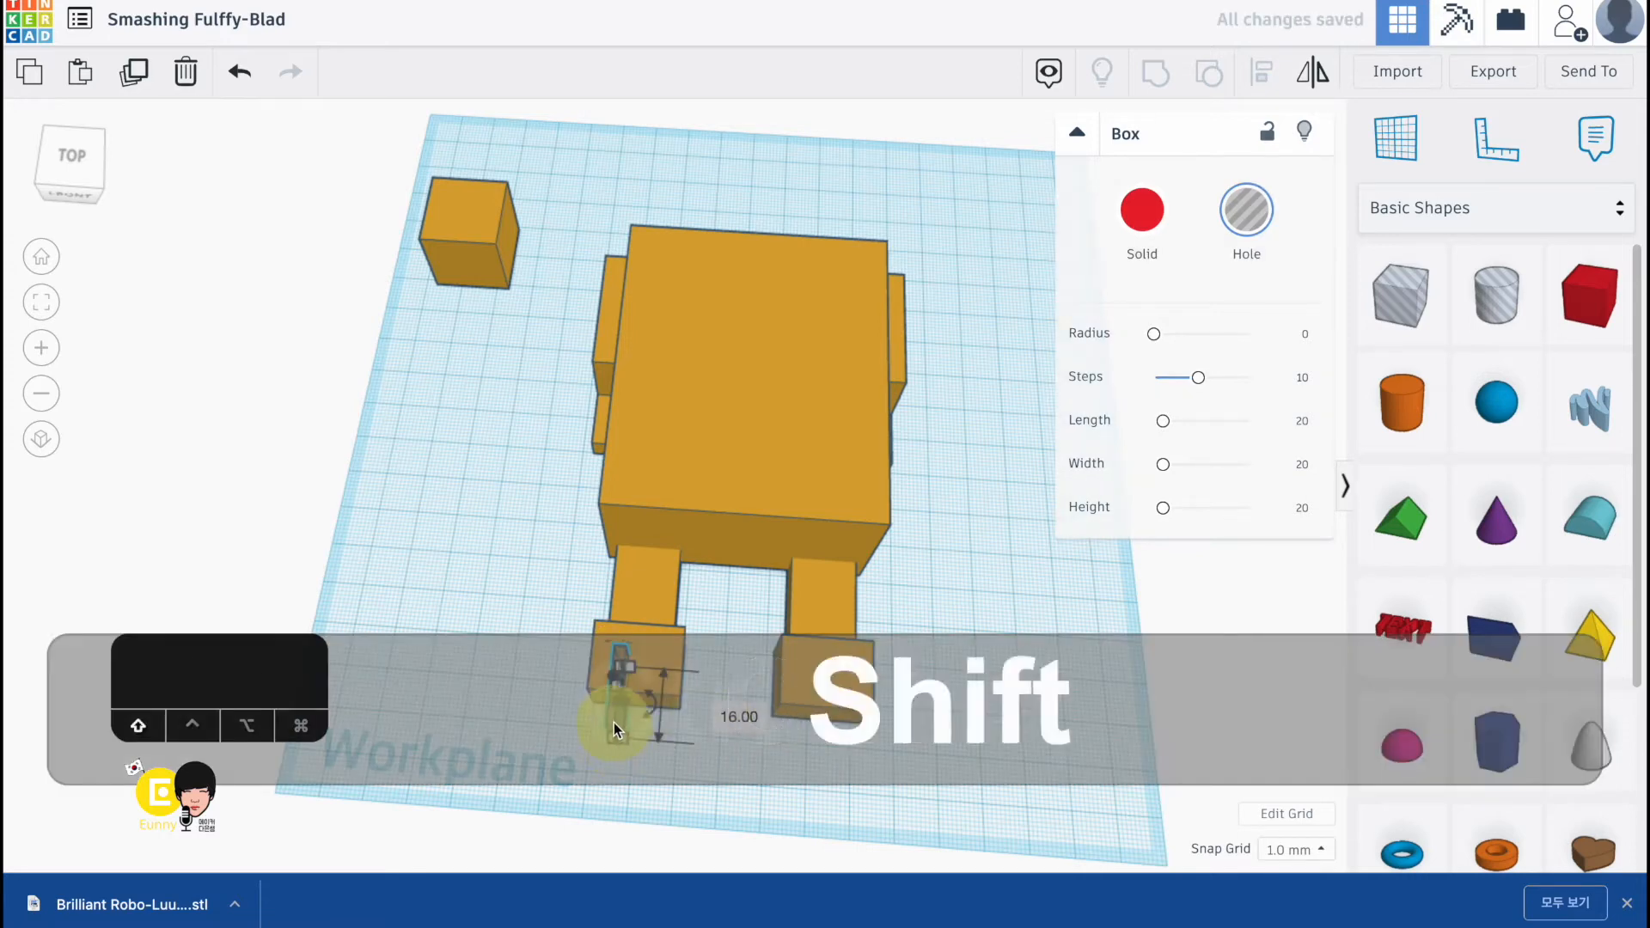
shift+drag(614, 721, 818, 744)
key(ctrl+d)
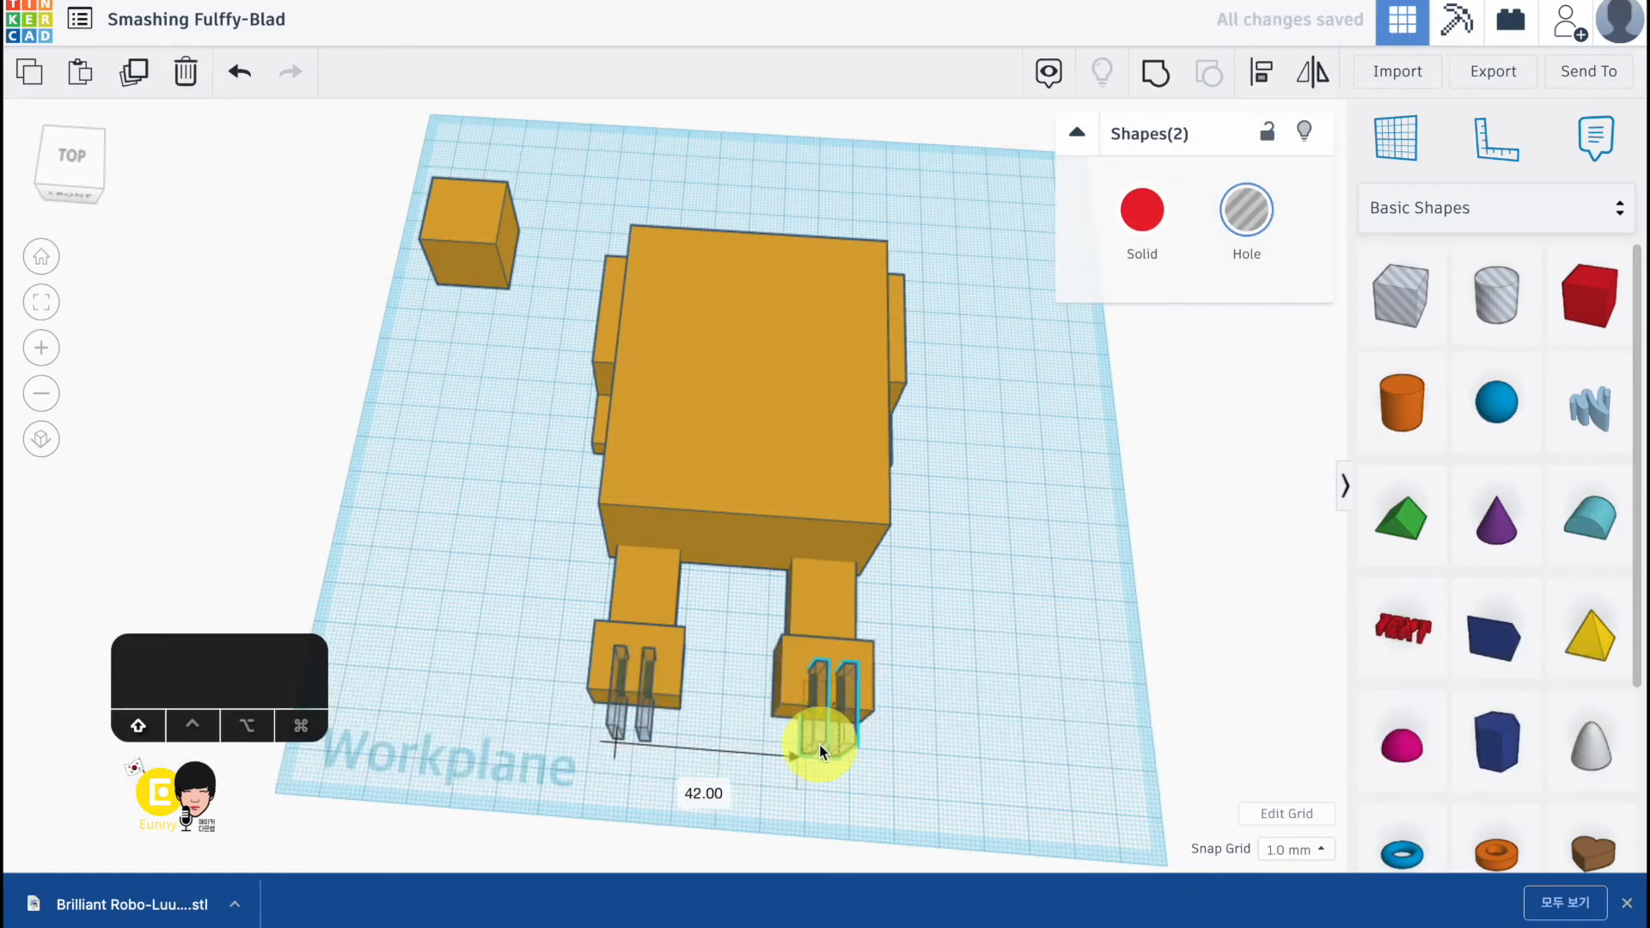
- Group each front leg with its two hole boxes to cut the toe slots into both feet
shift+click(787, 701)
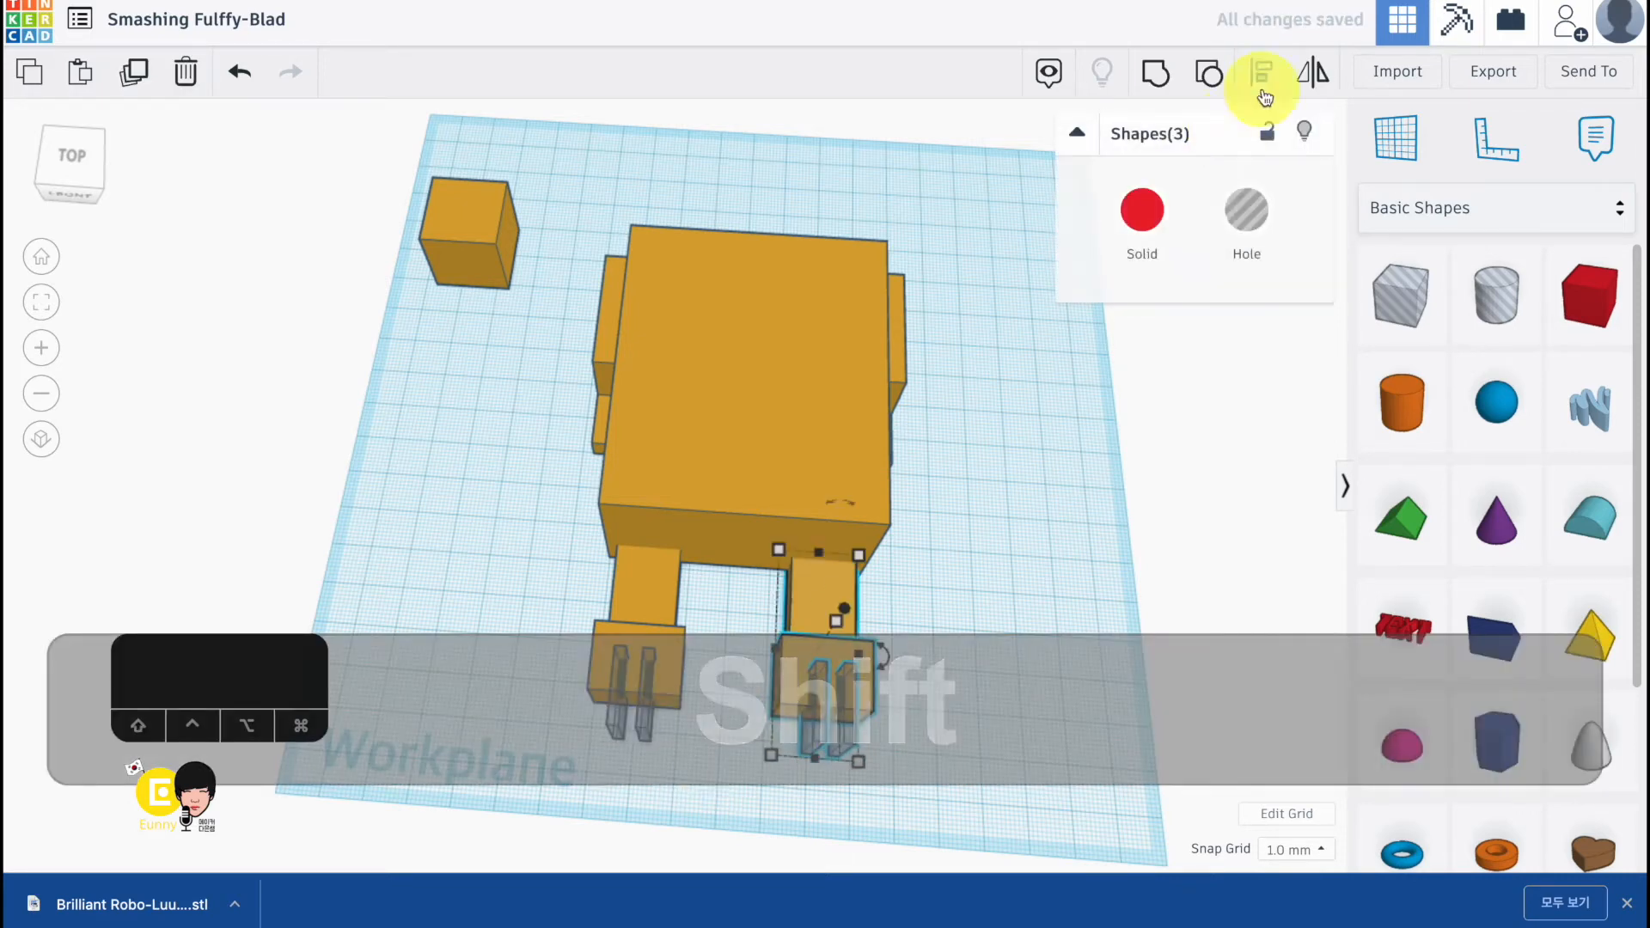
click(1155, 74)
click(714, 766)
drag(714, 766, 559, 634)
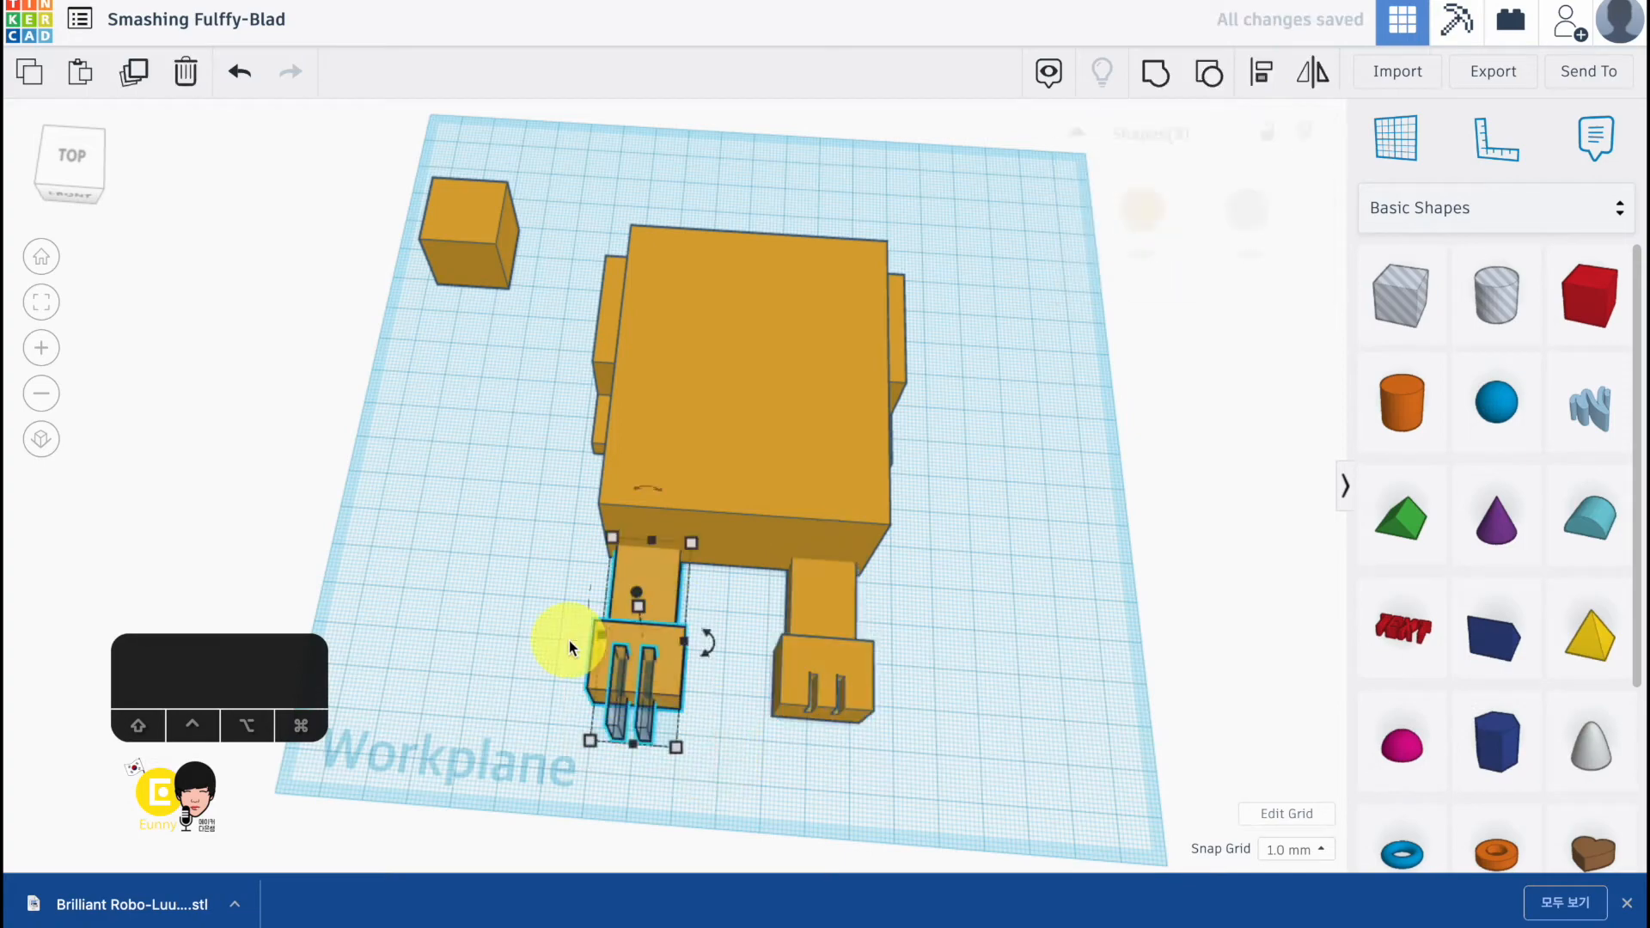
click(1153, 75)
click(973, 744)
- Copy the spare cube about 104 mm forward onto the free area and enlarge it into a wide, flat block
right_drag(972, 745, 1007, 575)
click(483, 315)
key(ctrl+c)
key(ctrl+v)
drag(521, 277, 480, 533)
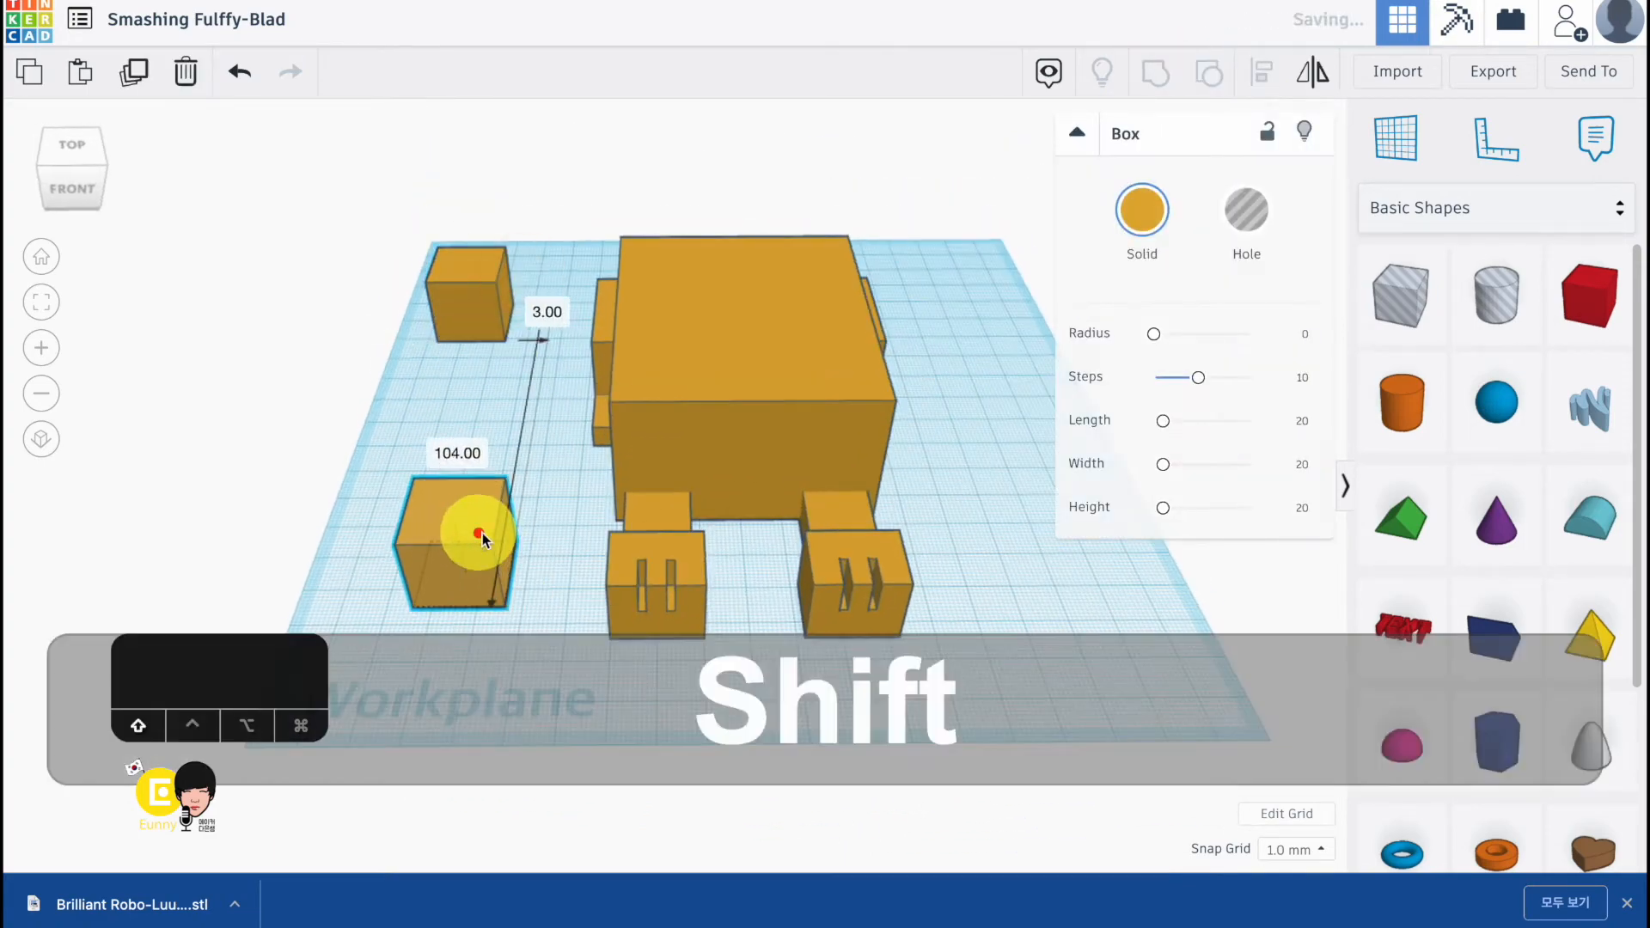
shift+right_drag(480, 532, 795, 558)
mouse_move(740, 501)
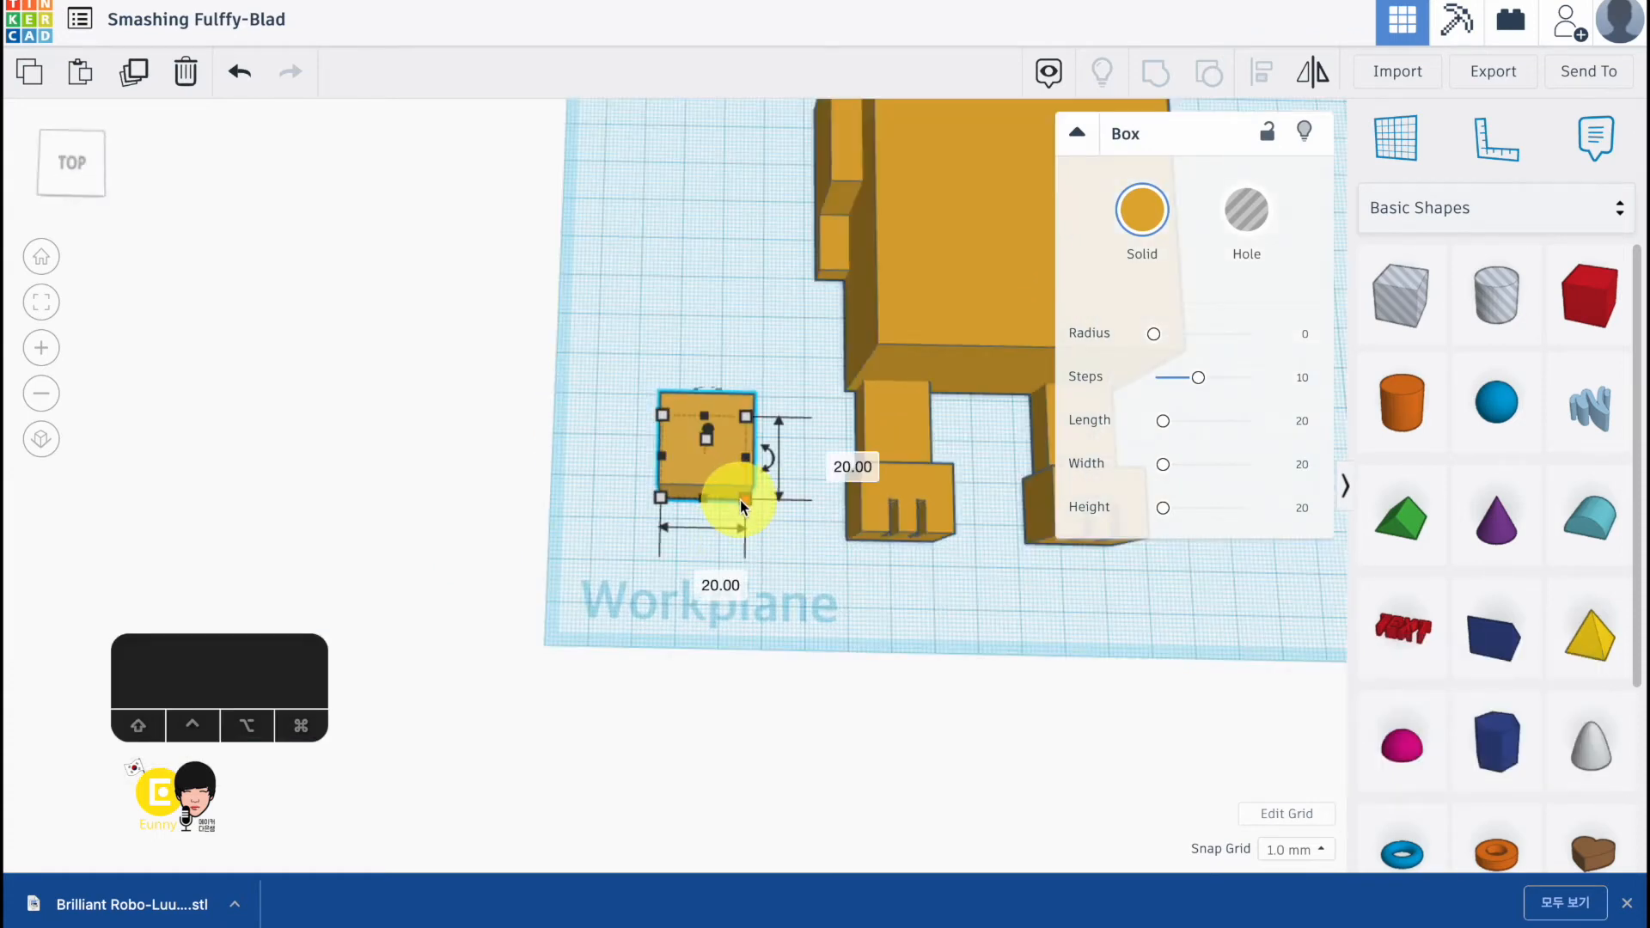
drag(743, 504, 696, 549)
- Place an enlarged, diagonally rotated box hole over the flat block's back left corner and duplicate it 59 mm across to the back right corner
drag(1400, 288, 596, 401)
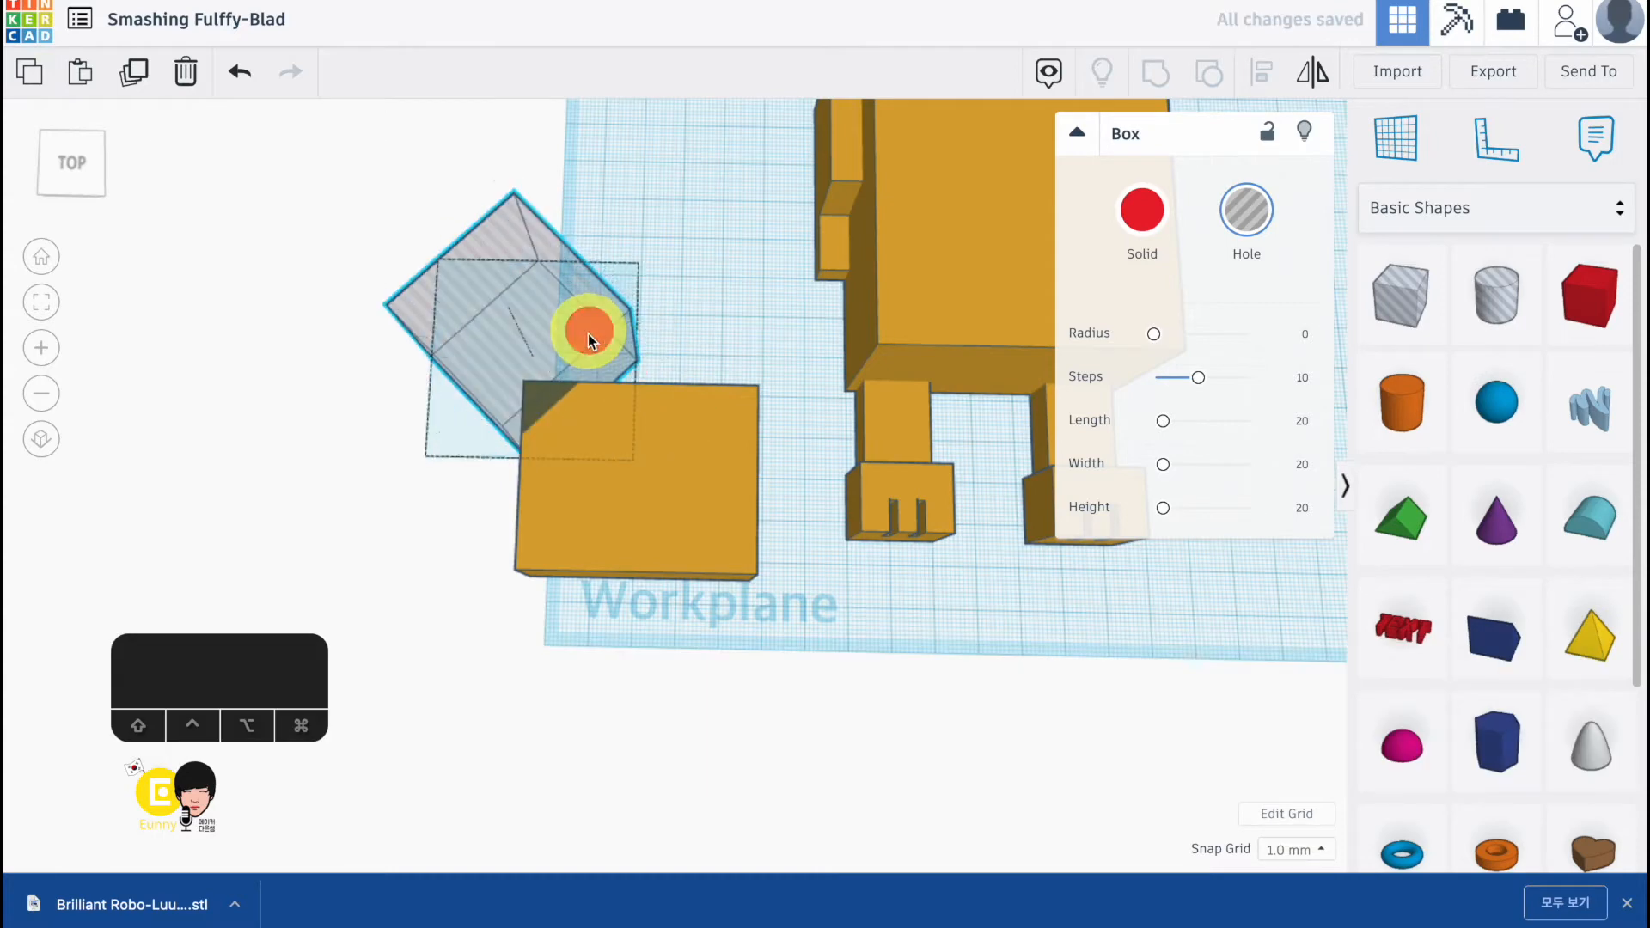
drag(588, 333, 852, 344)
key(ctrl+d)
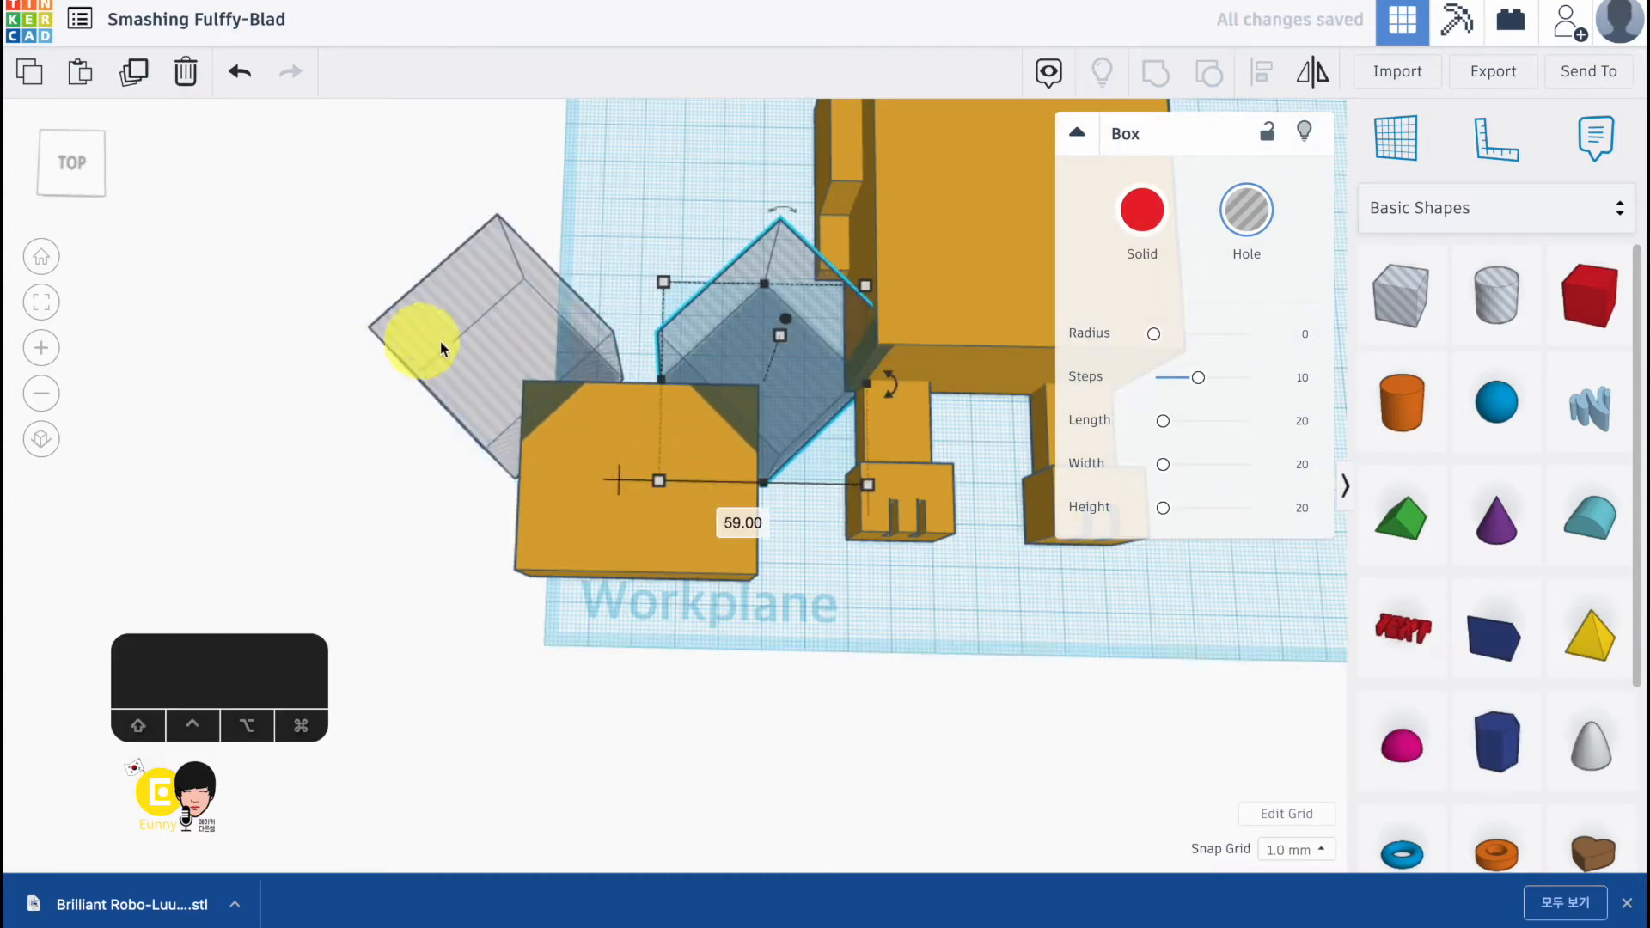
- Group the two diagonal hole boxes and align them with the flat block so it is centred between them
shift+click(424, 343)
click(1155, 73)
click(1209, 72)
click(1261, 72)
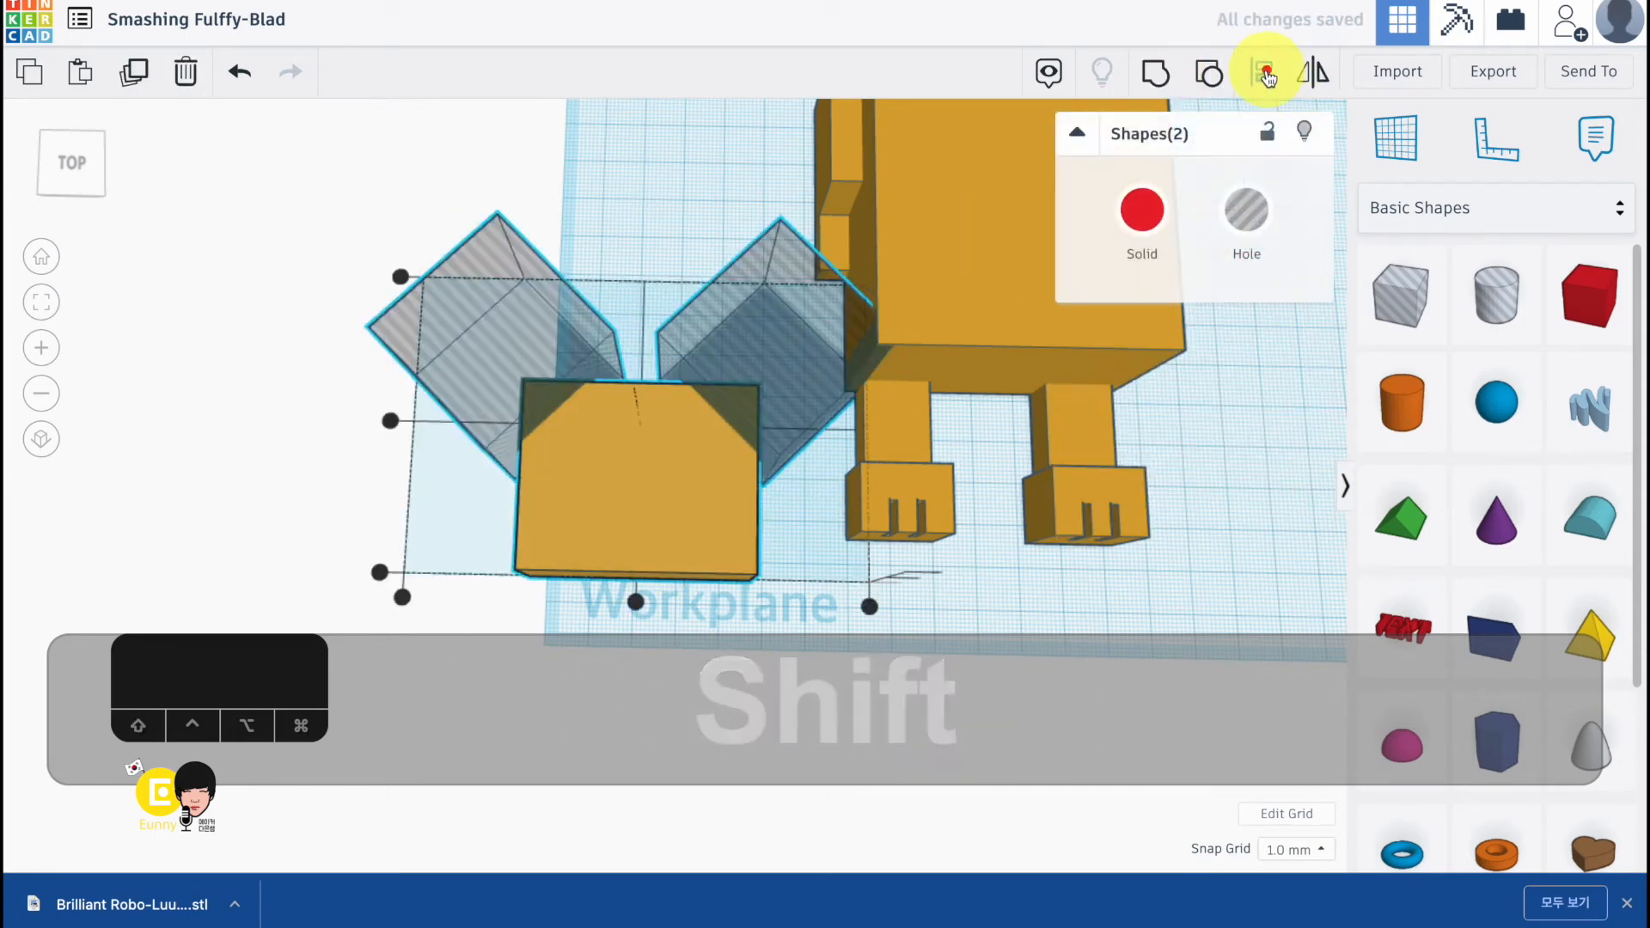
click(579, 222)
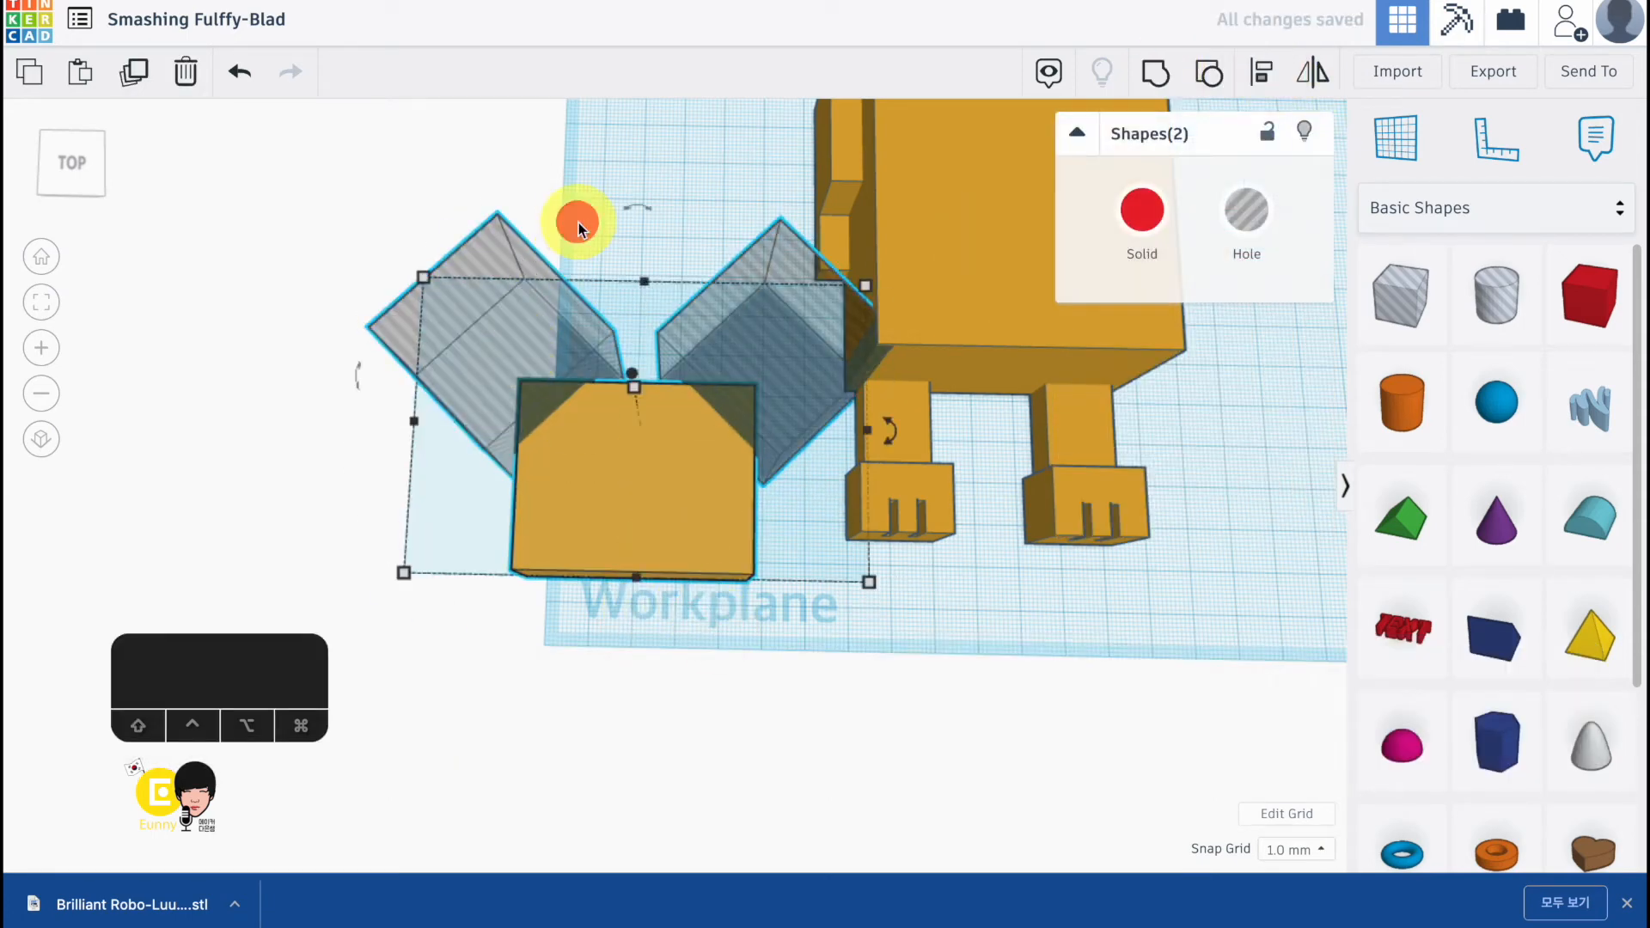
- Duplicate the grouped pair of diagonal box holes forward so the copies cover the flat block's two front corners
click(483, 292)
key(ctrl+d)
shift+drag(483, 287, 646, 713)
click(655, 778)
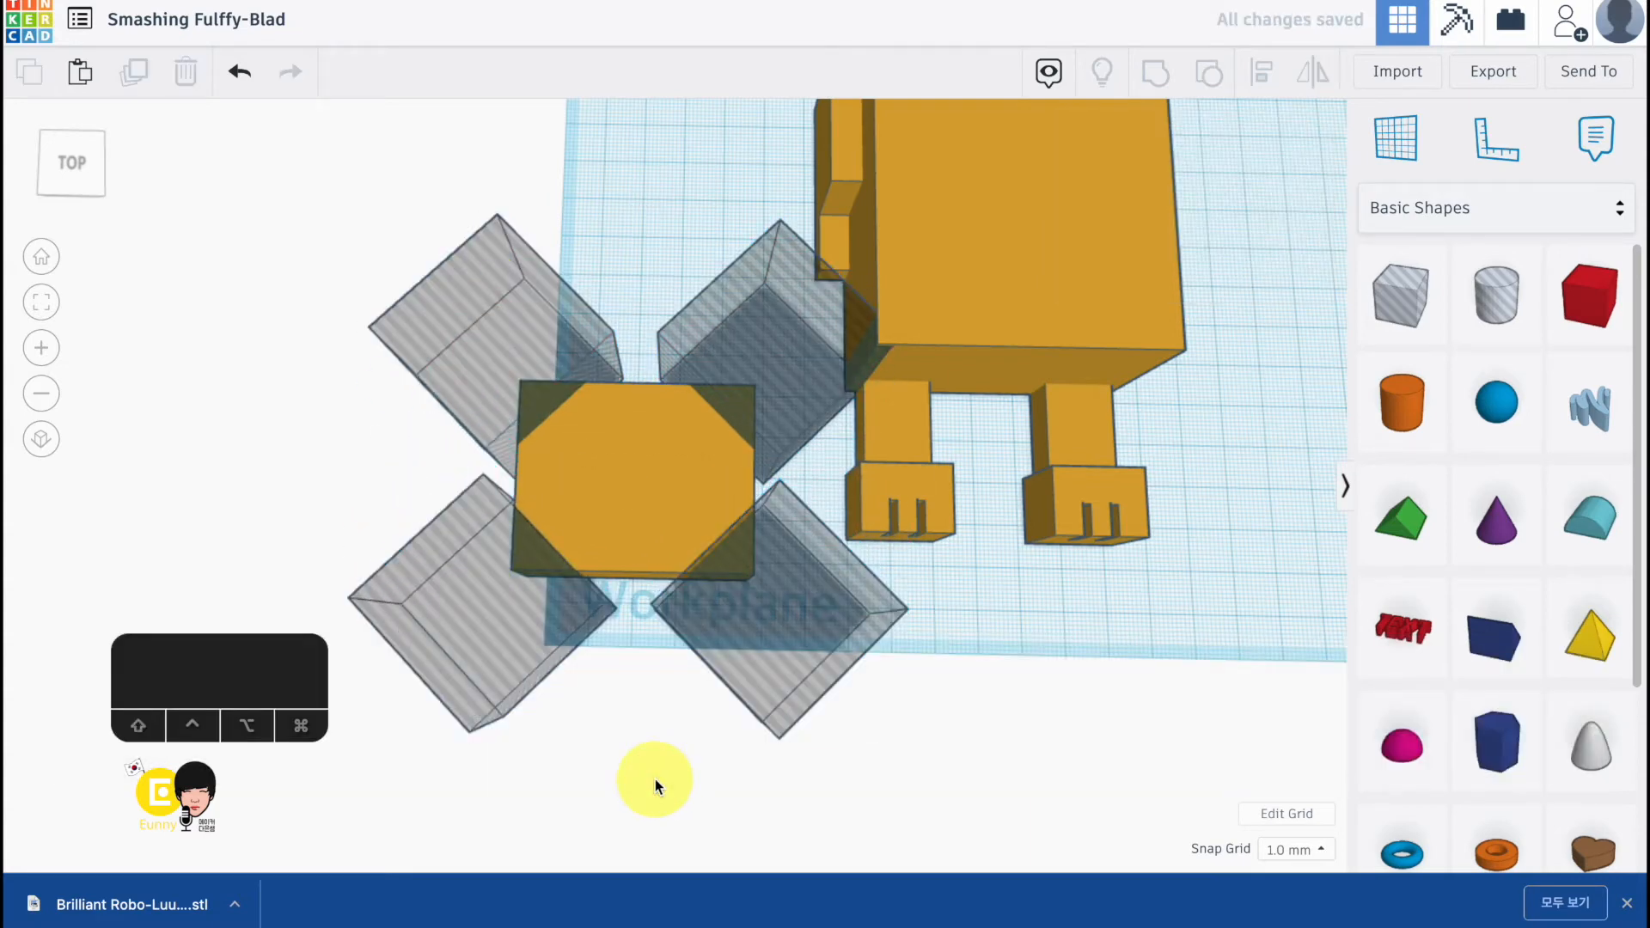
- Group the four diagonal holes, centre them on the flat block and group everything to cut the block into an octagon
click(512, 369)
shift+click(477, 671)
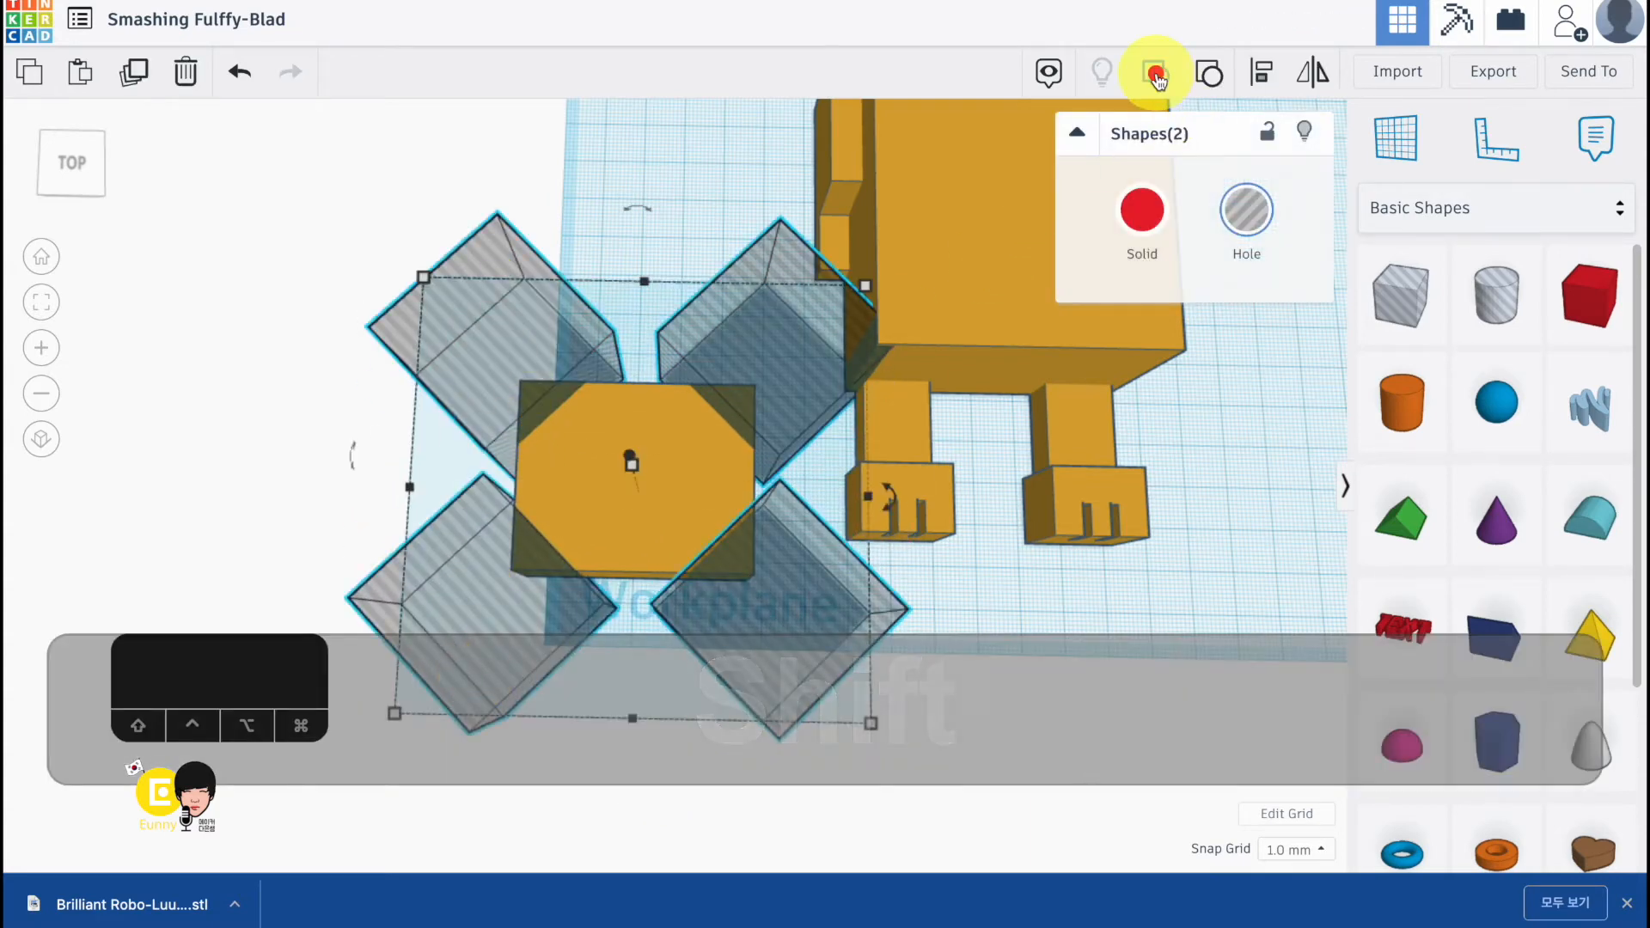
click(1154, 71)
shift+click(621, 488)
click(1262, 71)
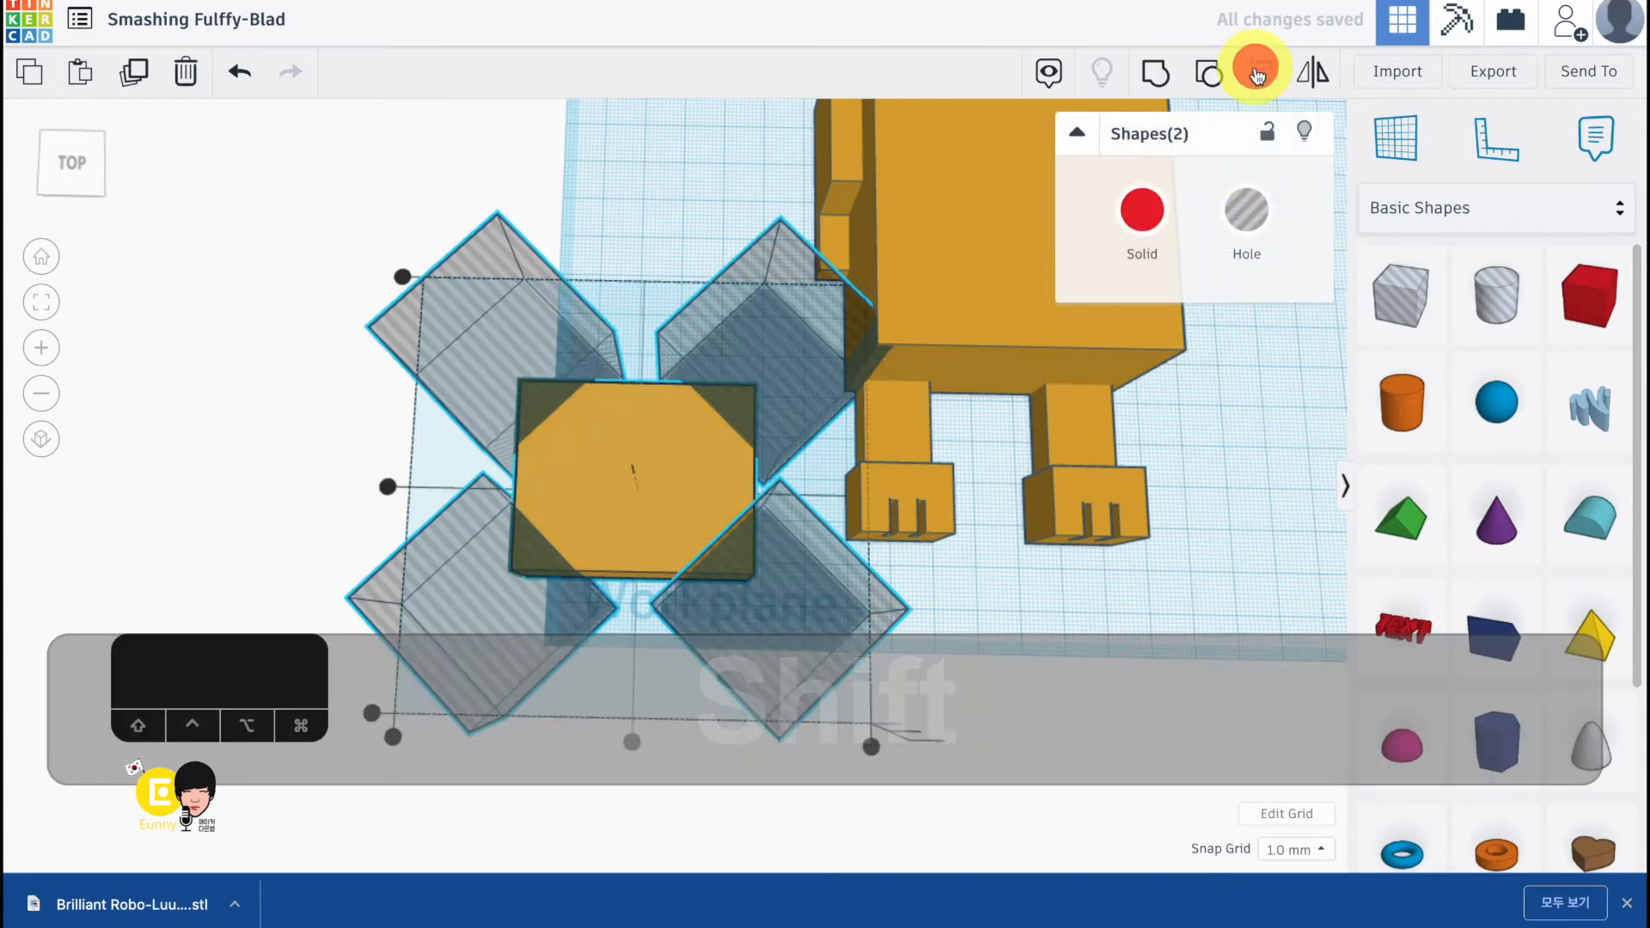
click(1154, 71)
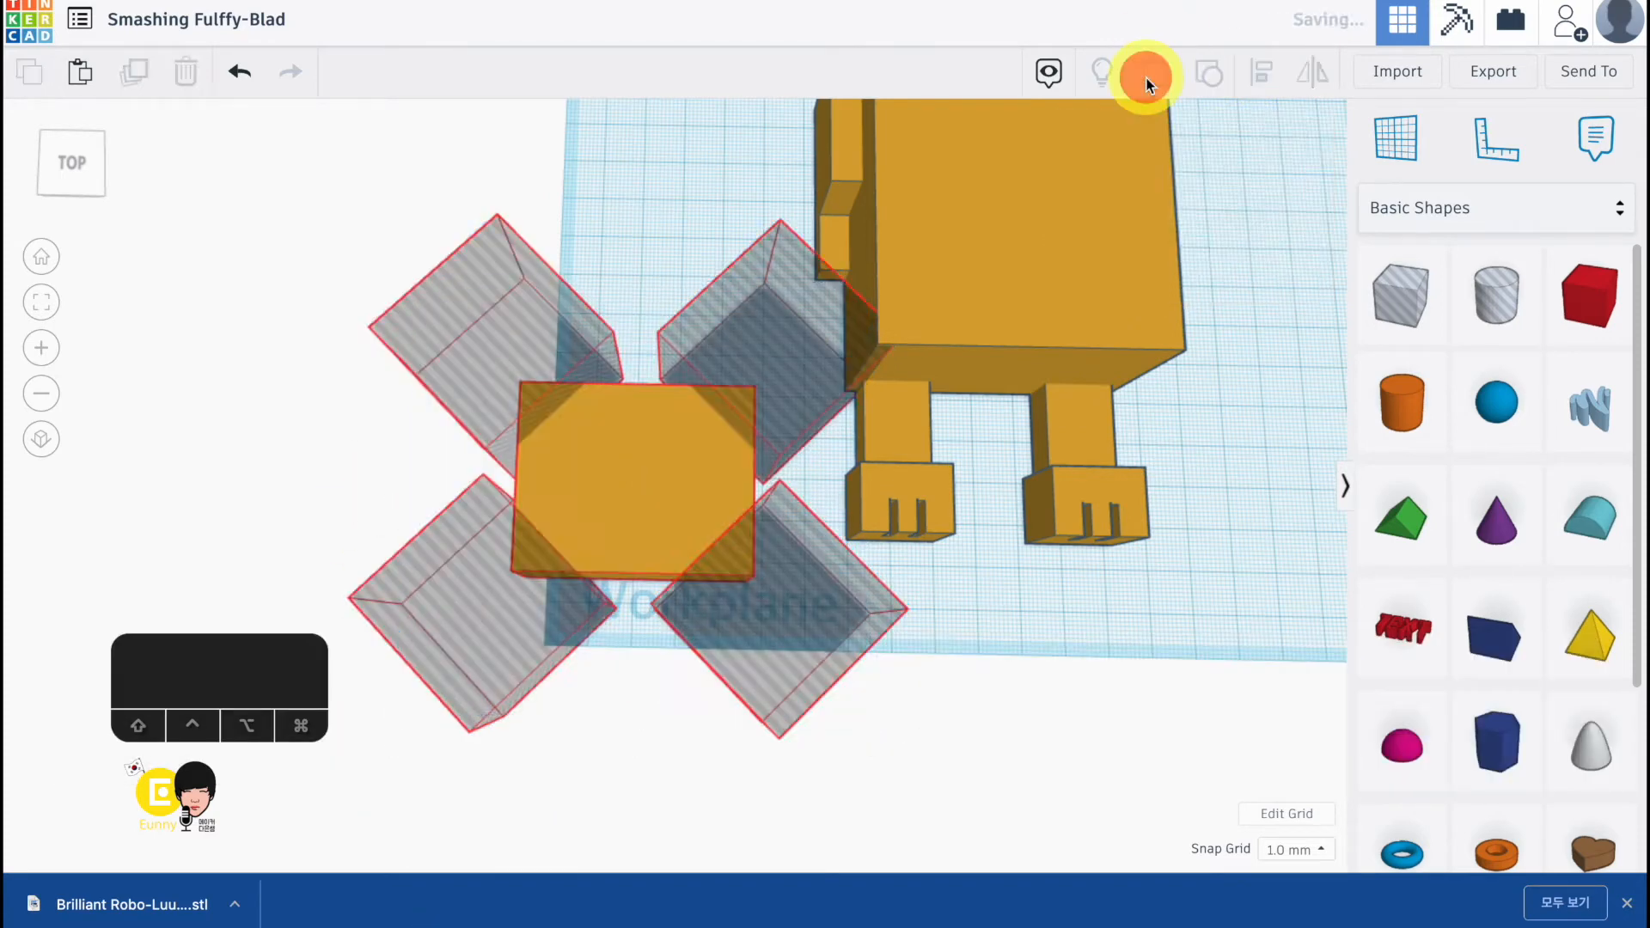
- Set the octagonal block's height to 14 mm
drag(637, 486, 662, 490)
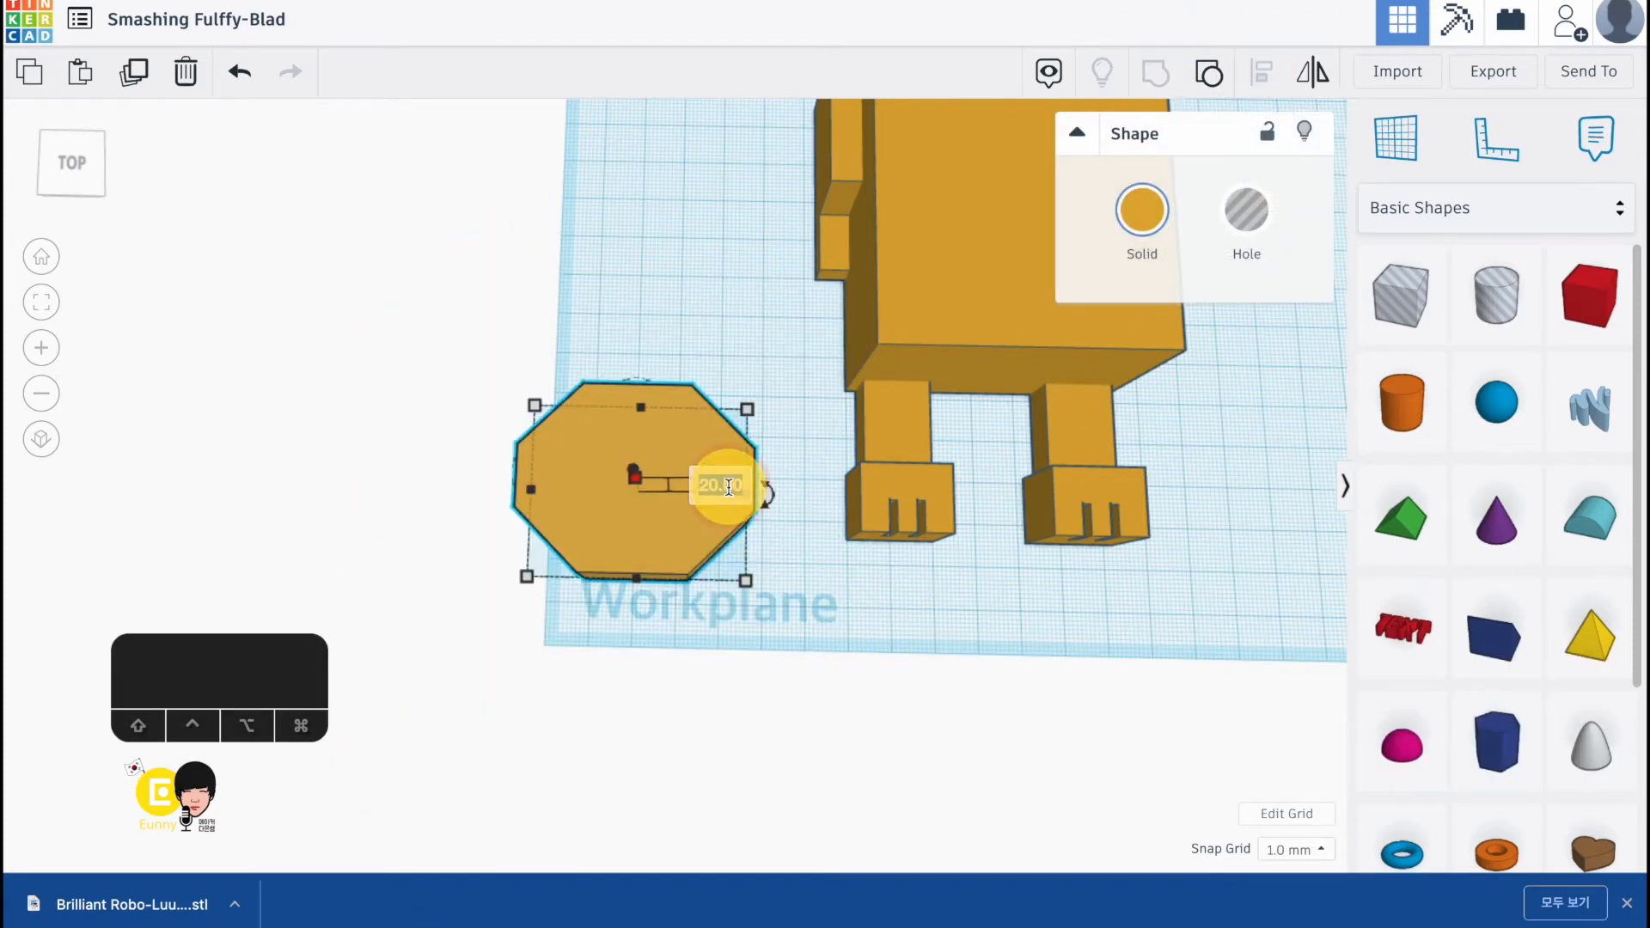
text(14)
key(Return)
click(806, 685)
- Place the workplane on the octagon's top face and add two narrow, upright box holes side by side as eyes
click(1405, 155)
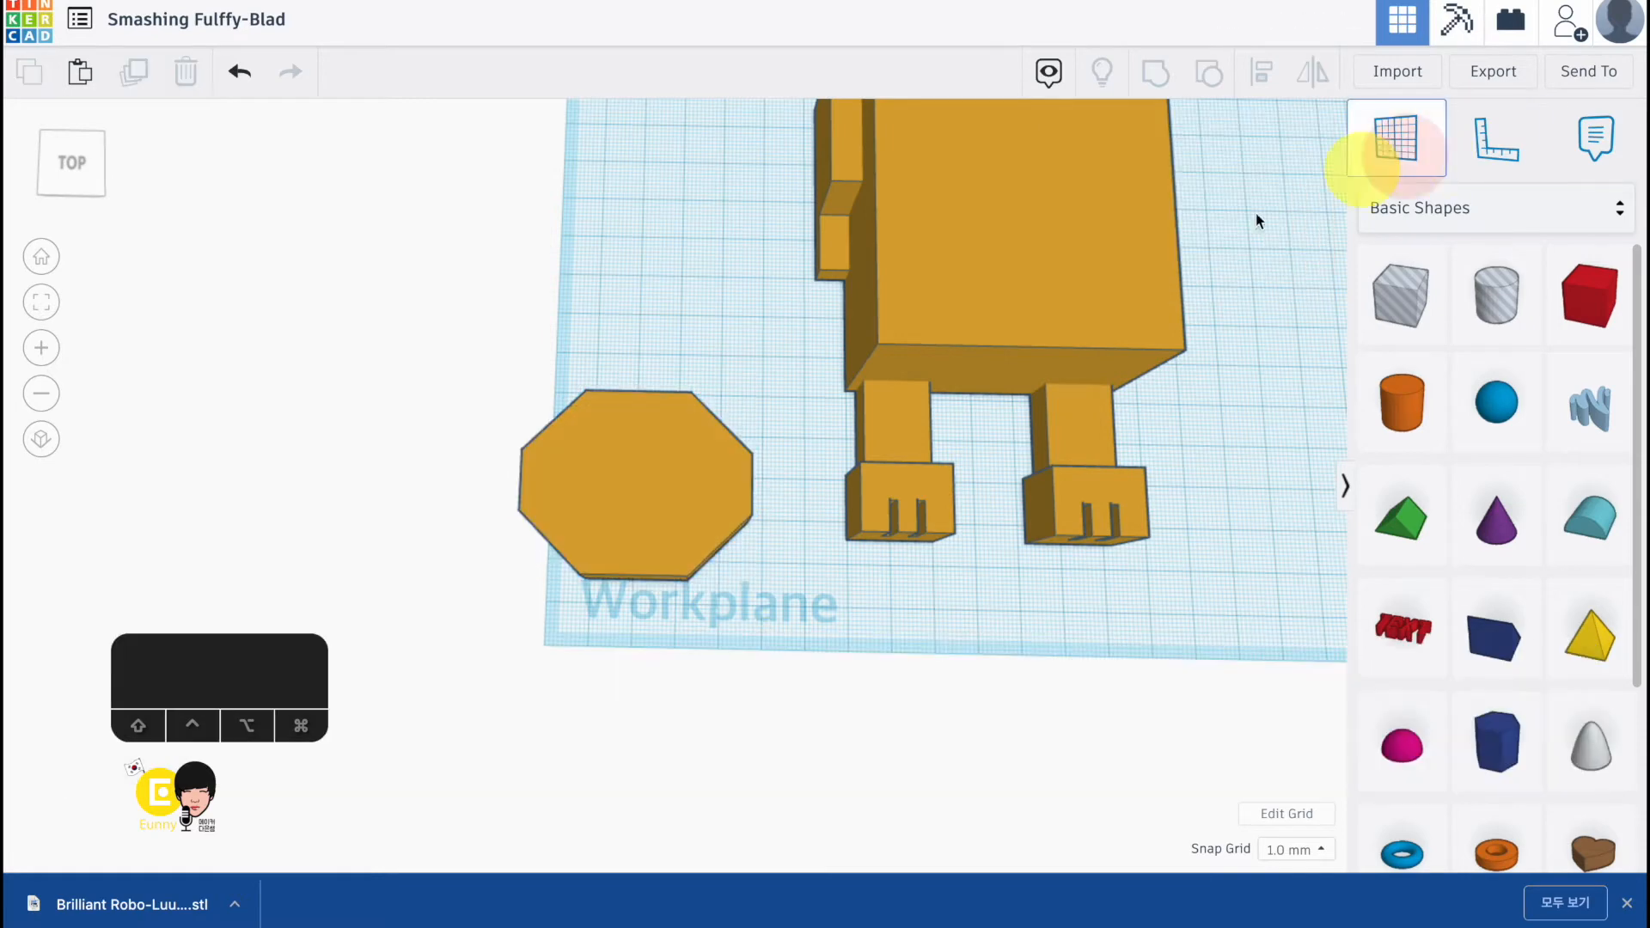
click(687, 477)
drag(1401, 293, 607, 470)
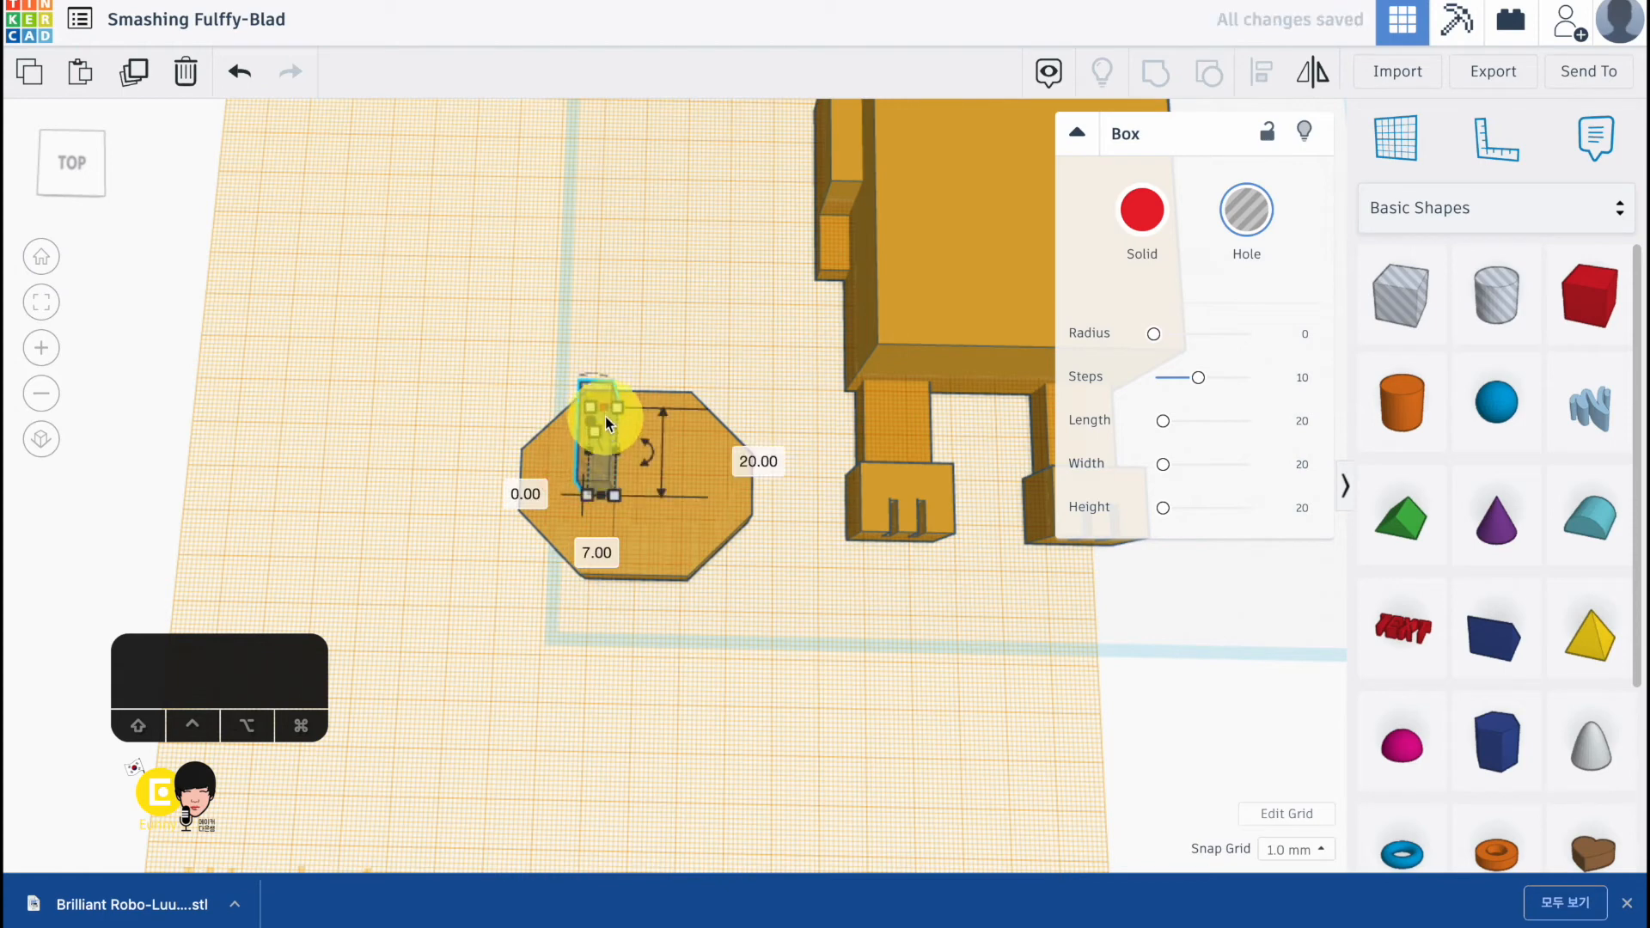
drag(604, 412, 604, 488)
click(724, 246)
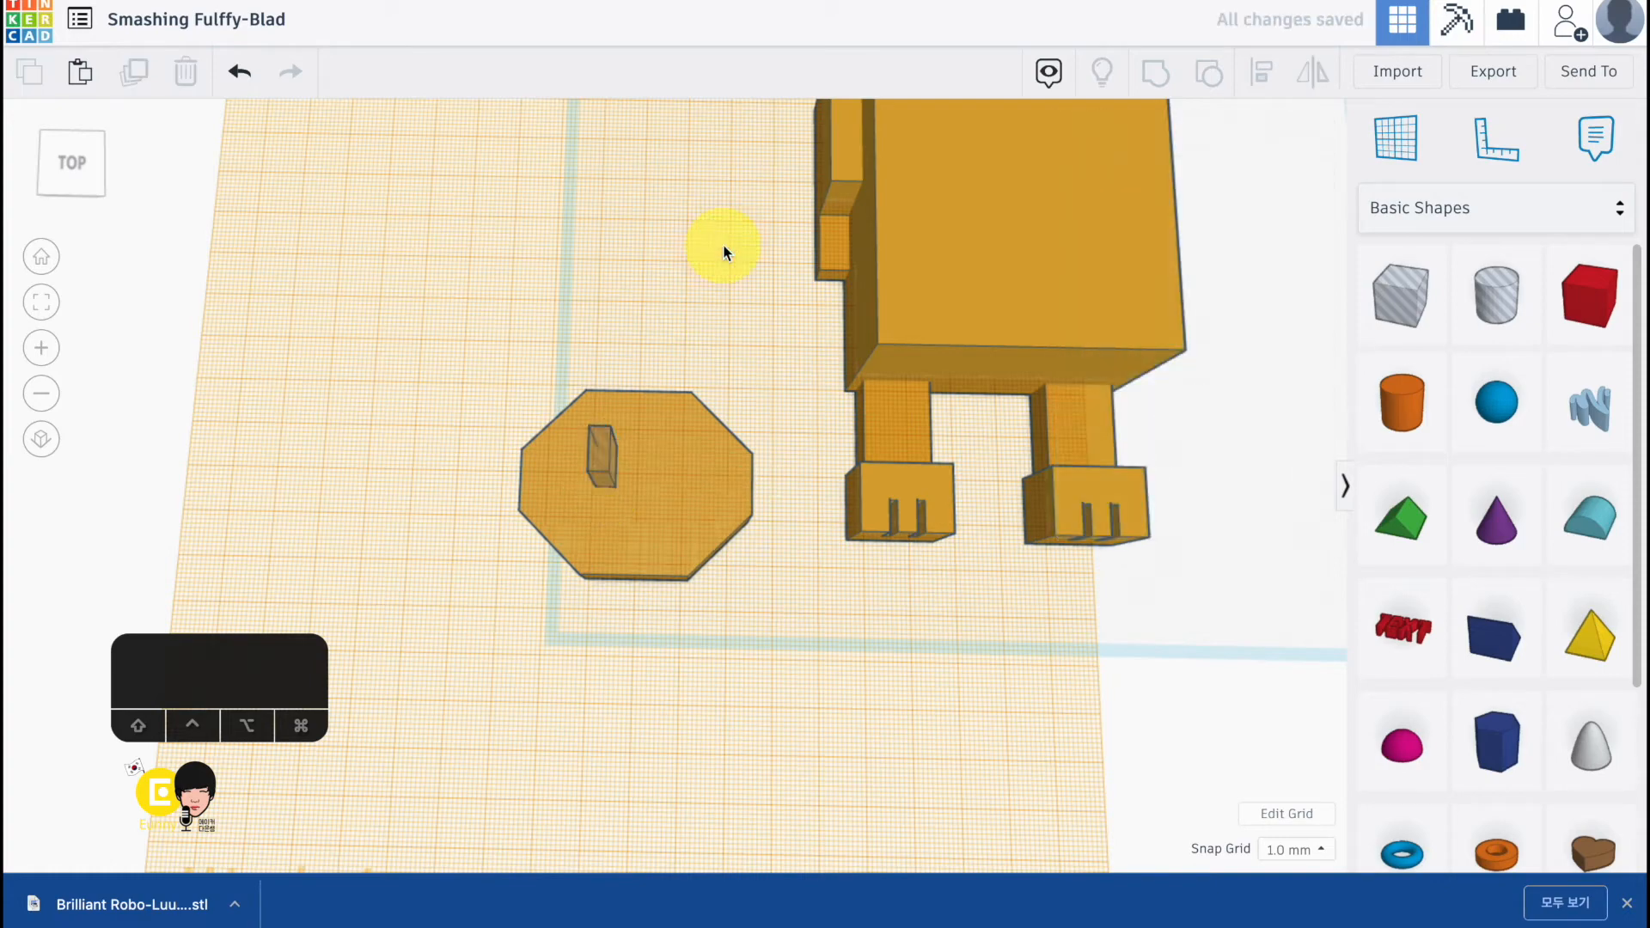
click(601, 462)
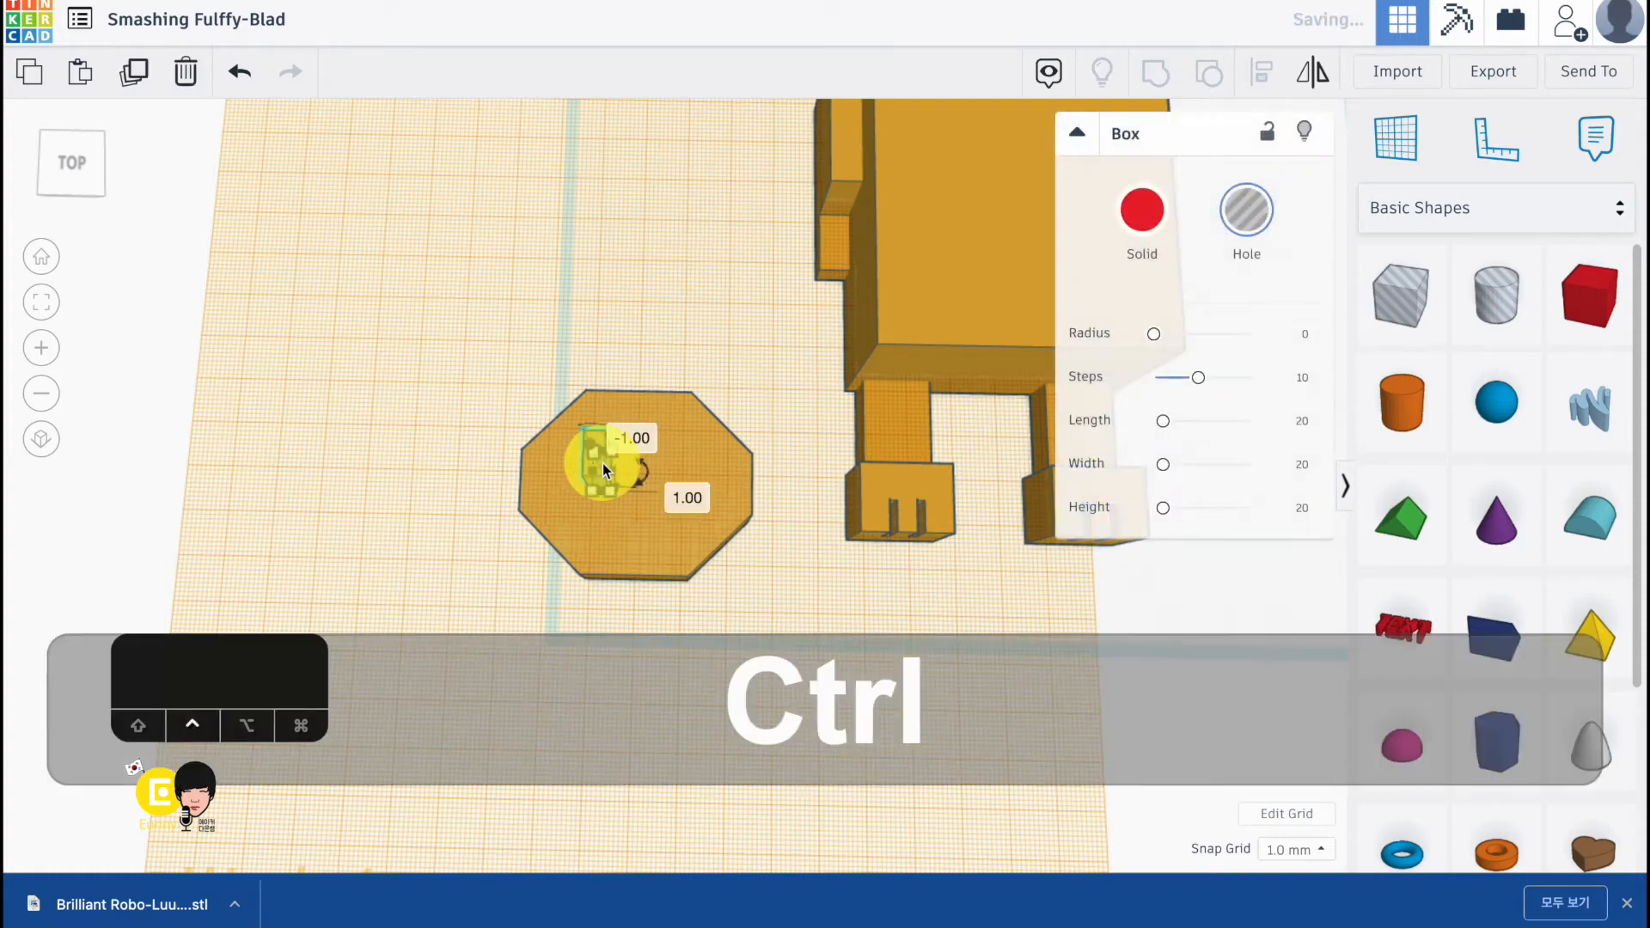
alt+shift+drag(593, 464, 661, 471)
- Add a thin box hole about 11 mm long and 1 mm wide on the left cheek and duplicate it into three parallel whiskers
drag(1400, 302, 587, 525)
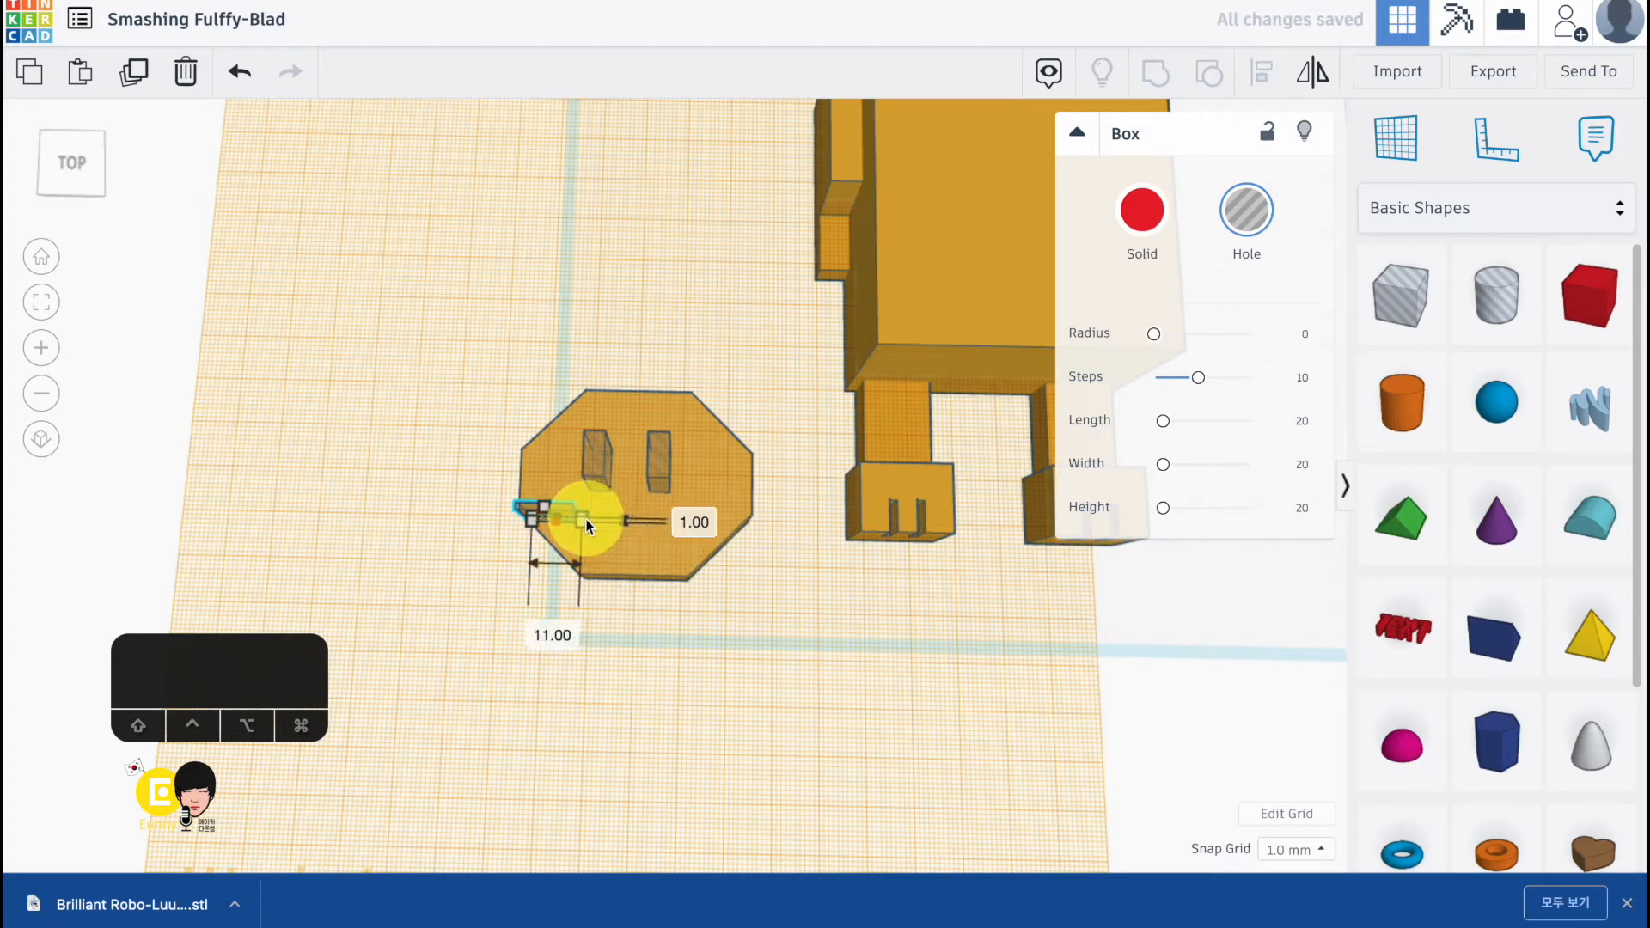
click(472, 472)
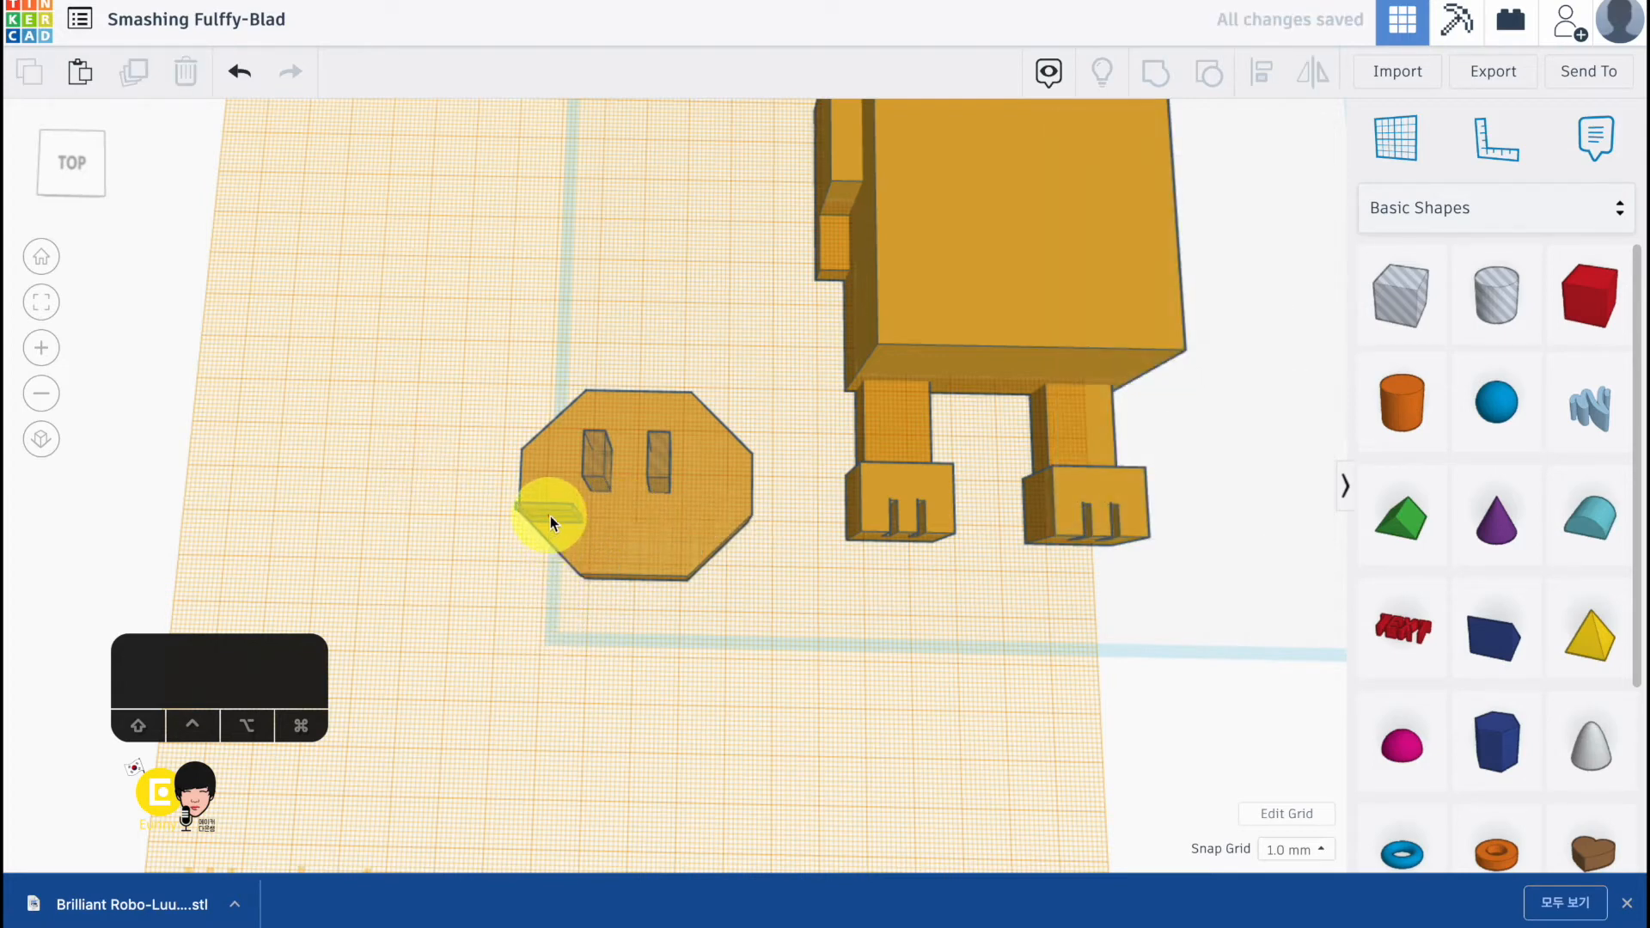
mouse_move(550, 512)
mouse_down()
mouse_move(583, 500)
mouse_move(579, 526)
mouse_up()
key(ctrl+d)
click(467, 527)
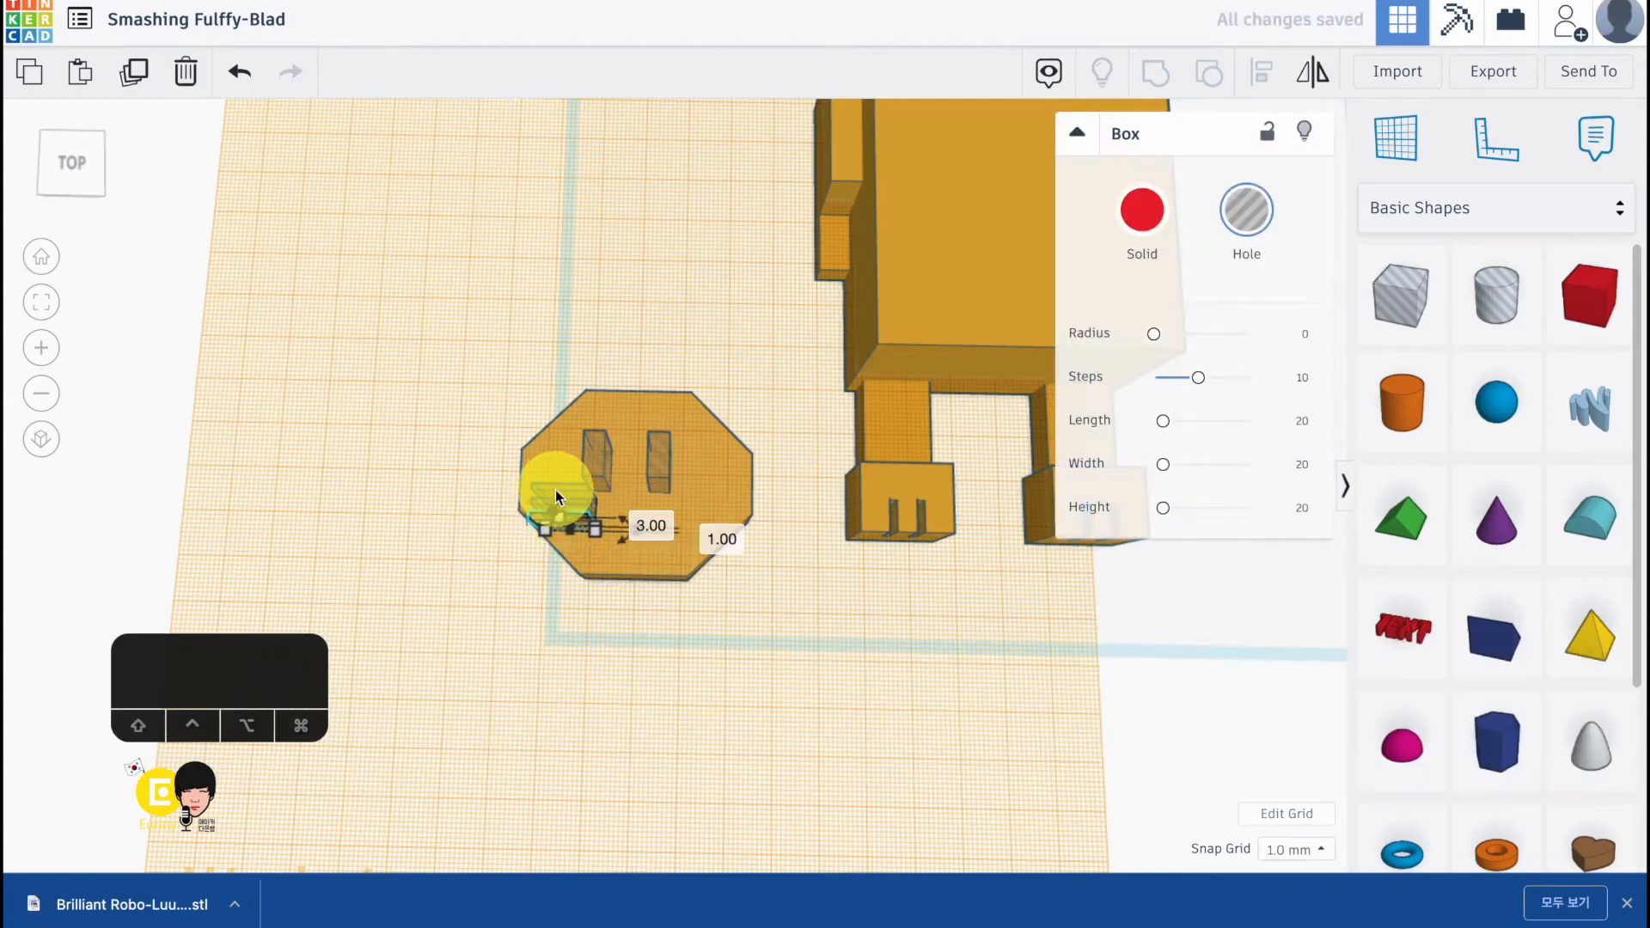
- Duplicate the three left whisker holes and place the copies on the right cheek
shift+click(540, 497)
shift+click(535, 501)
key(ctrl+d)
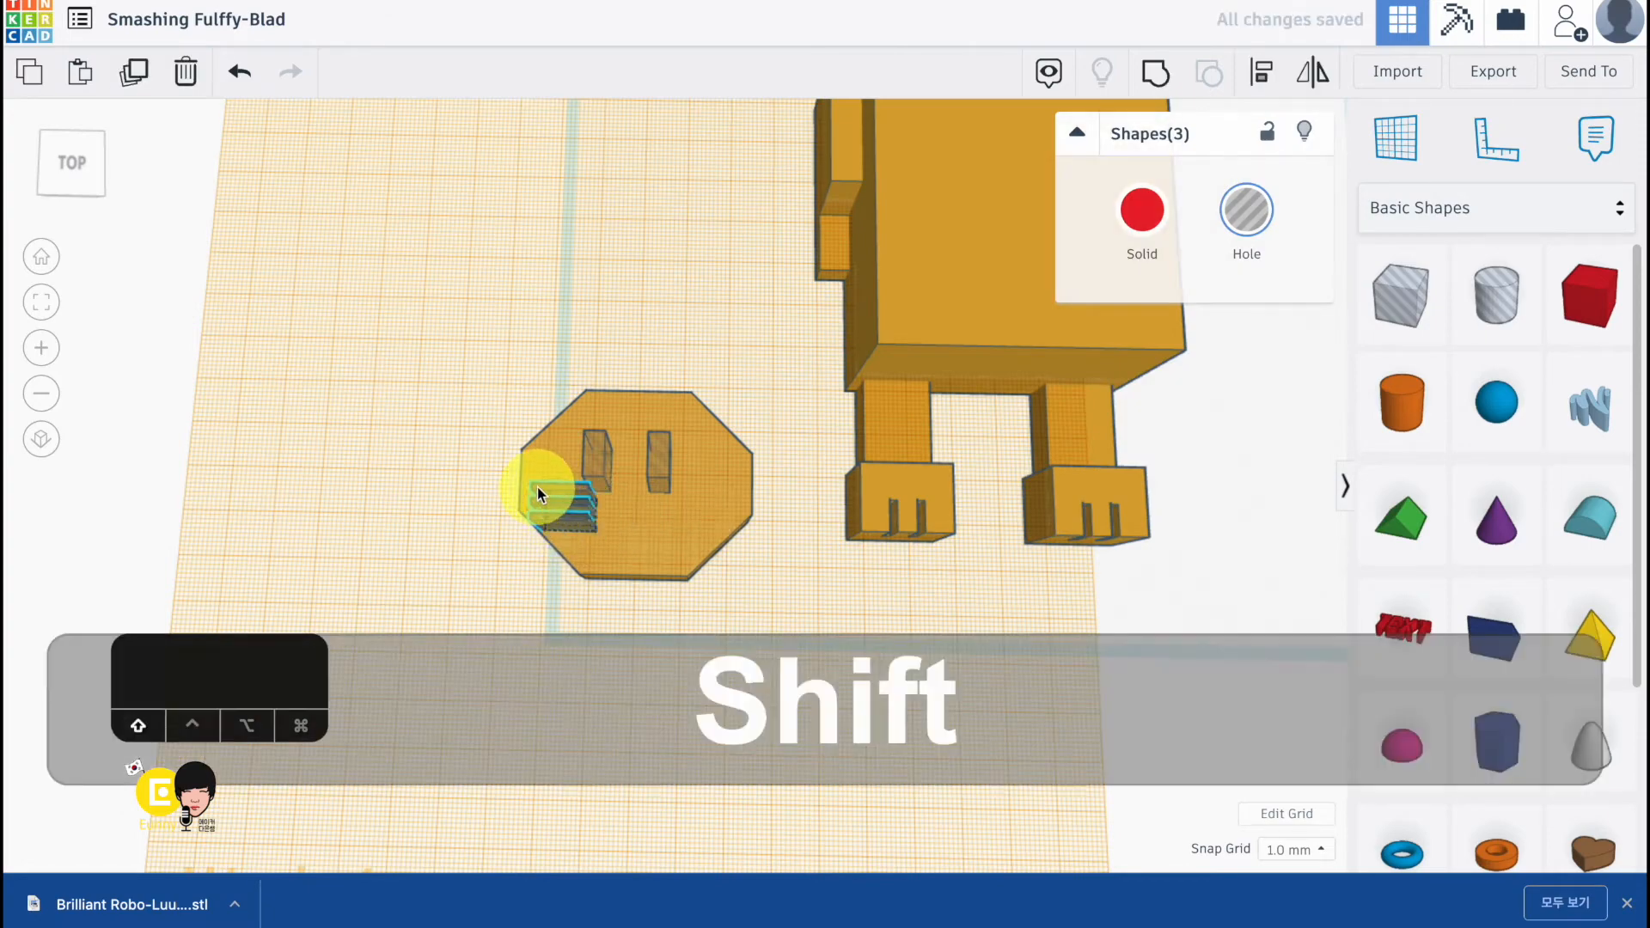
shift+drag(538, 487, 754, 626)
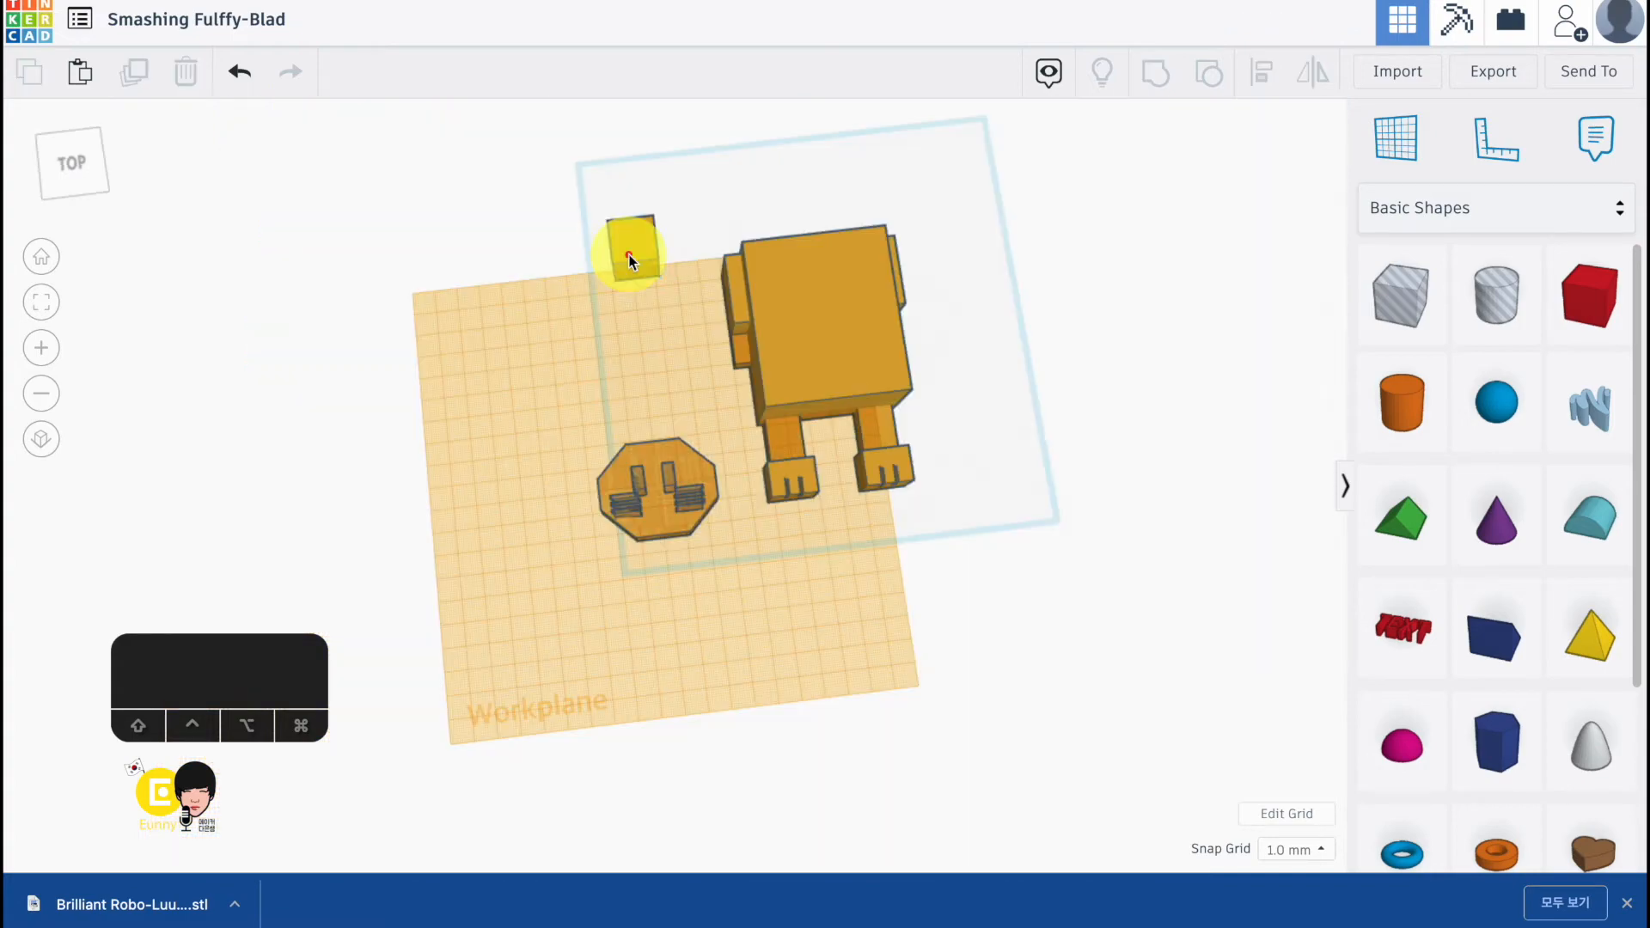
- Copy the spare cube, place the copy just behind the octagonal face and rotate it 45°
click(629, 256)
key(ctrl+c)
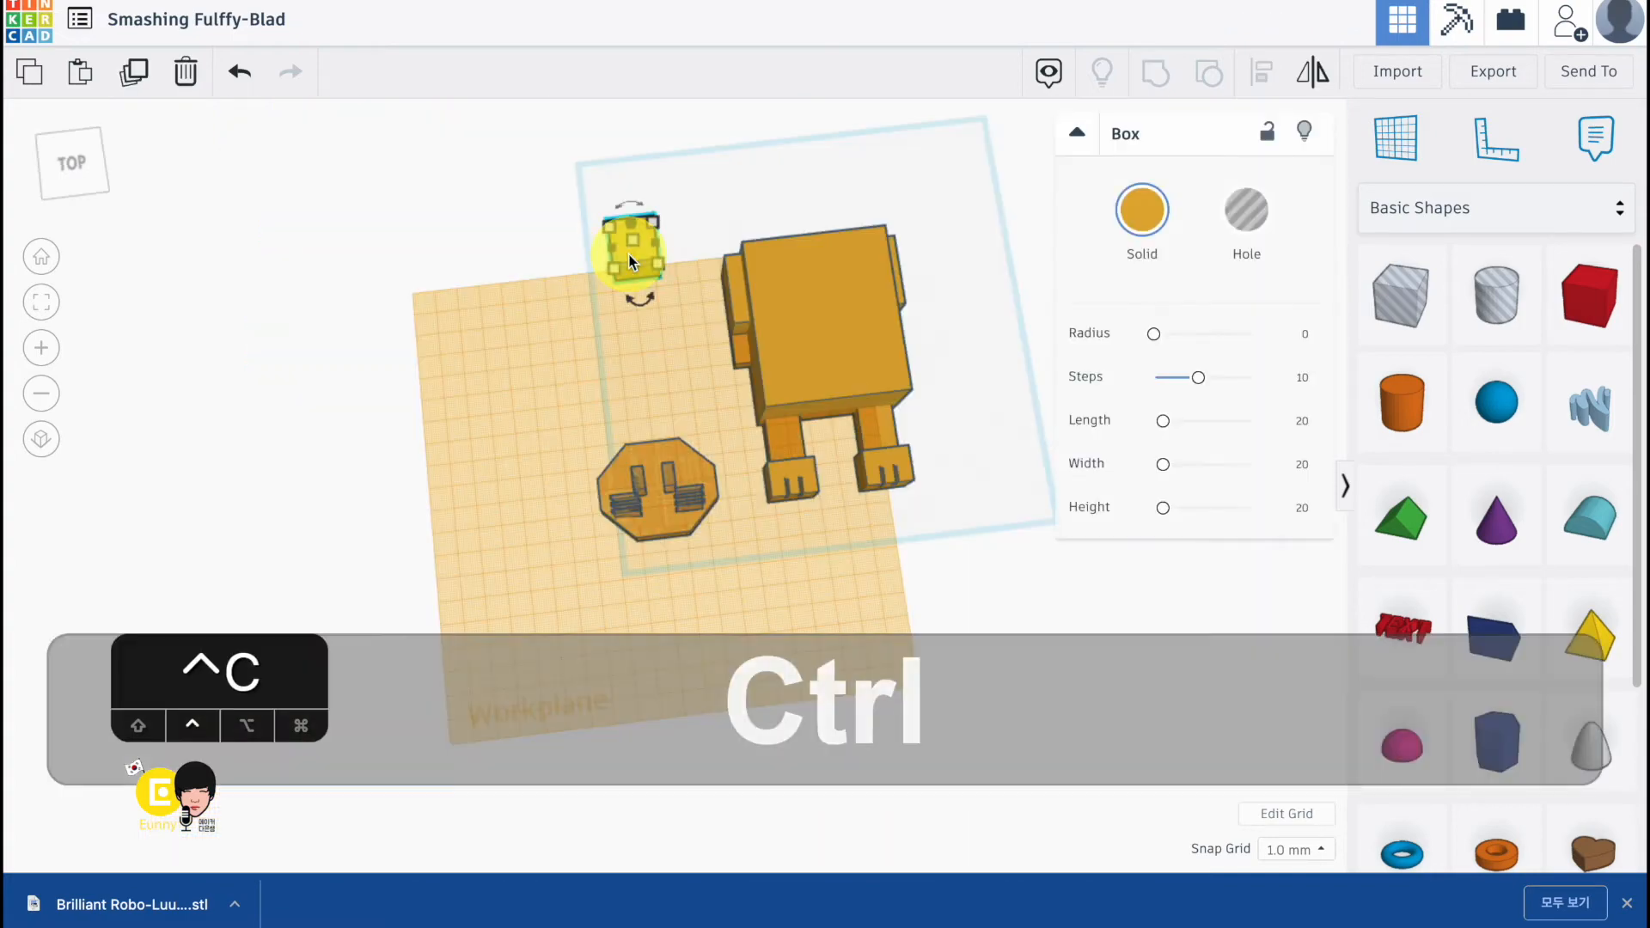
key(ctrl+v)
click(699, 244)
scroll(699, 244, up, 5)
drag(684, 122, 607, 398)
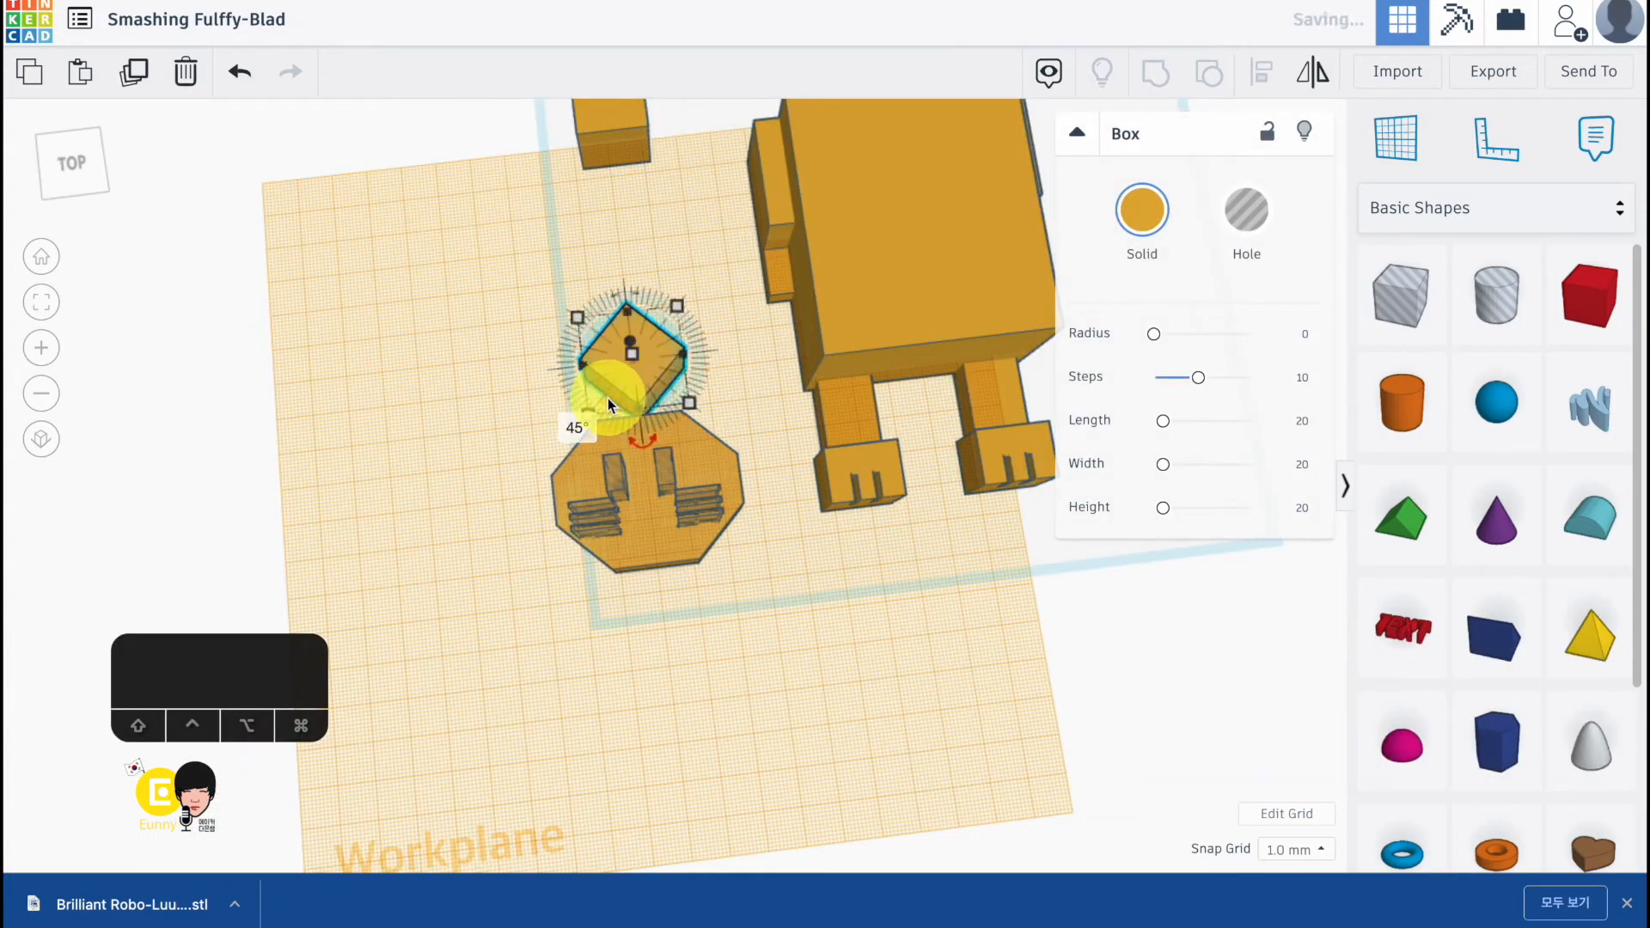
- Cut off the rotated cube's rear half with a wide box hole and place the small triangle between the whiskers as a nose
drag(1404, 311, 710, 336)
key(h)
shift+click(640, 374)
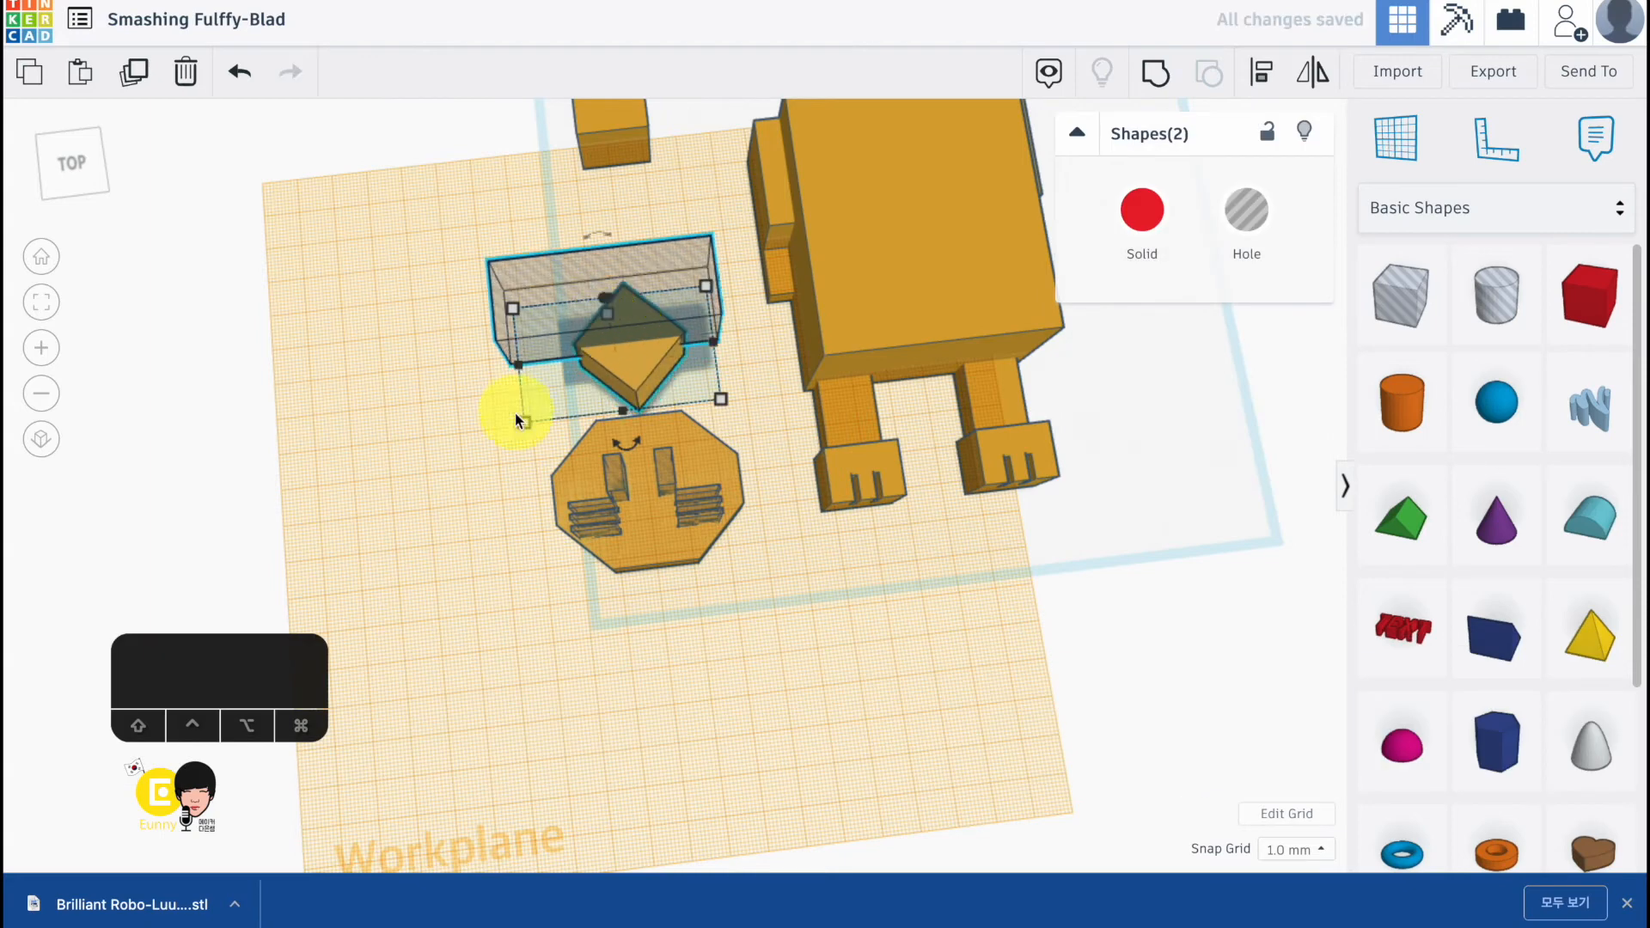
click(519, 402)
click(568, 275)
shift+click(665, 322)
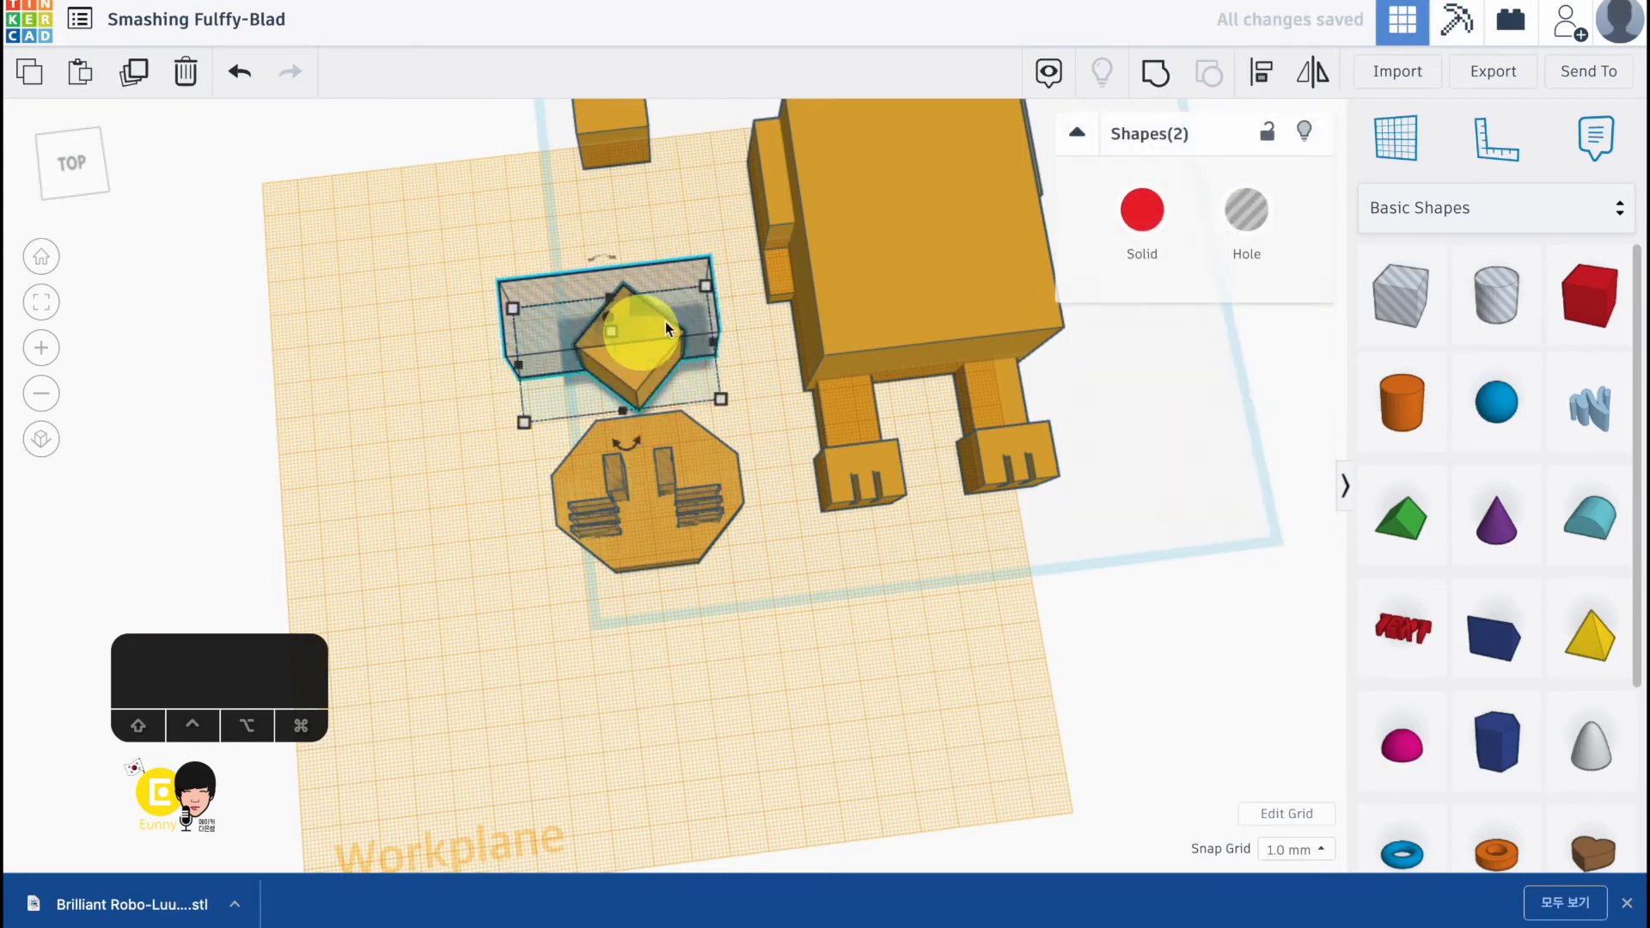
click(1156, 77)
click(464, 435)
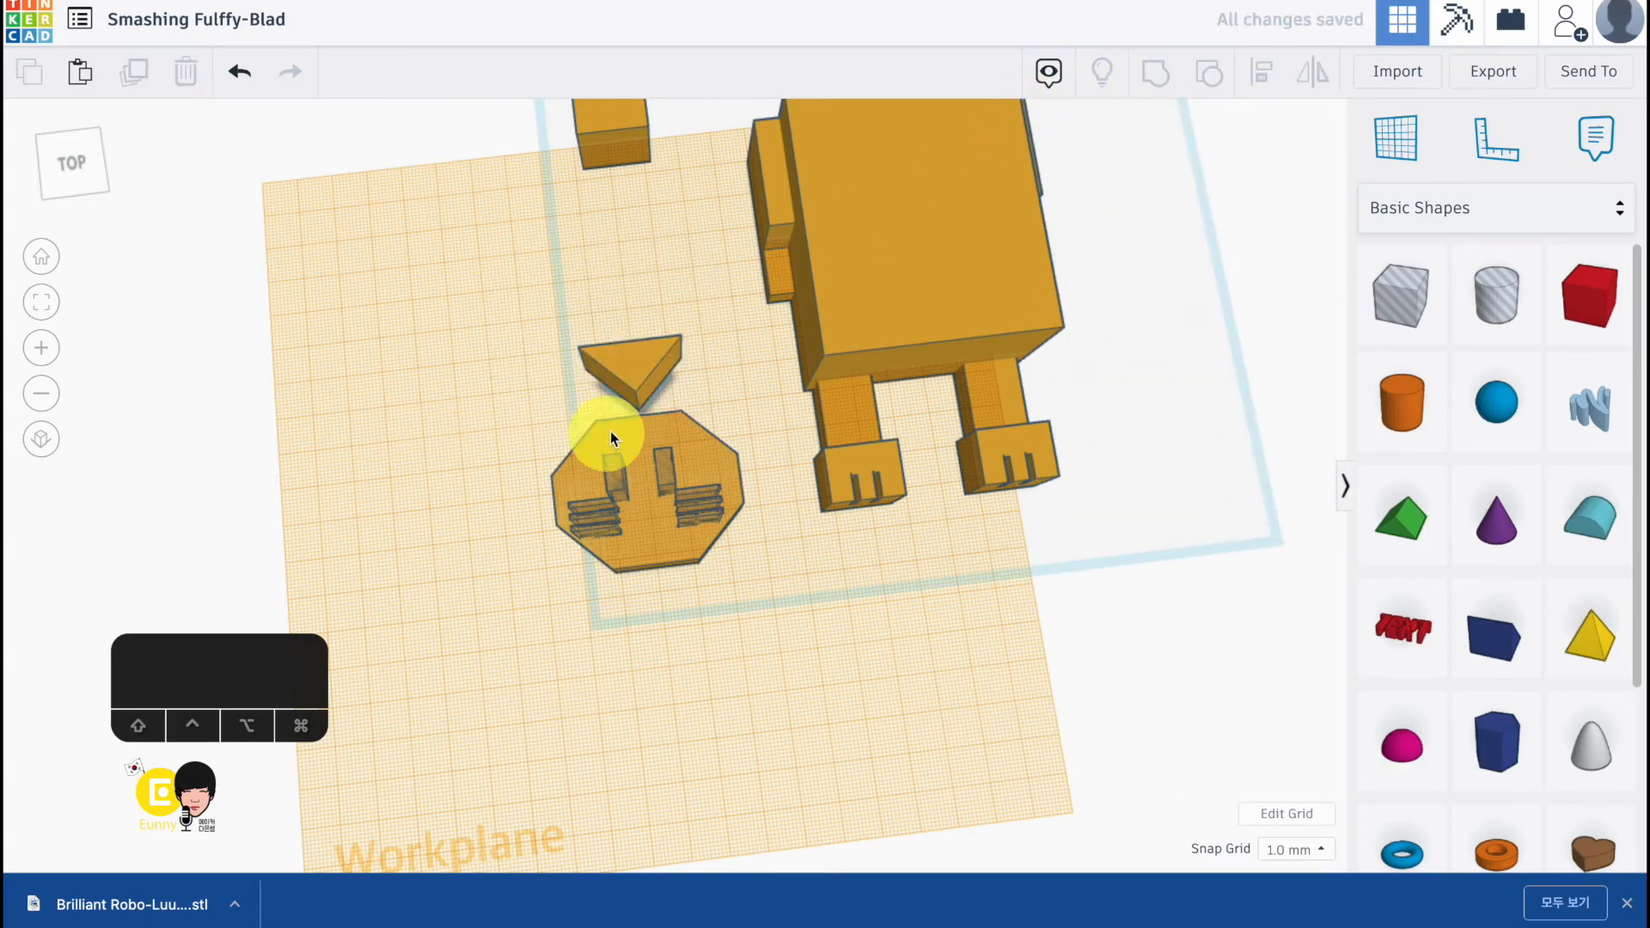
click(653, 375)
shift+drag(679, 400, 650, 520)
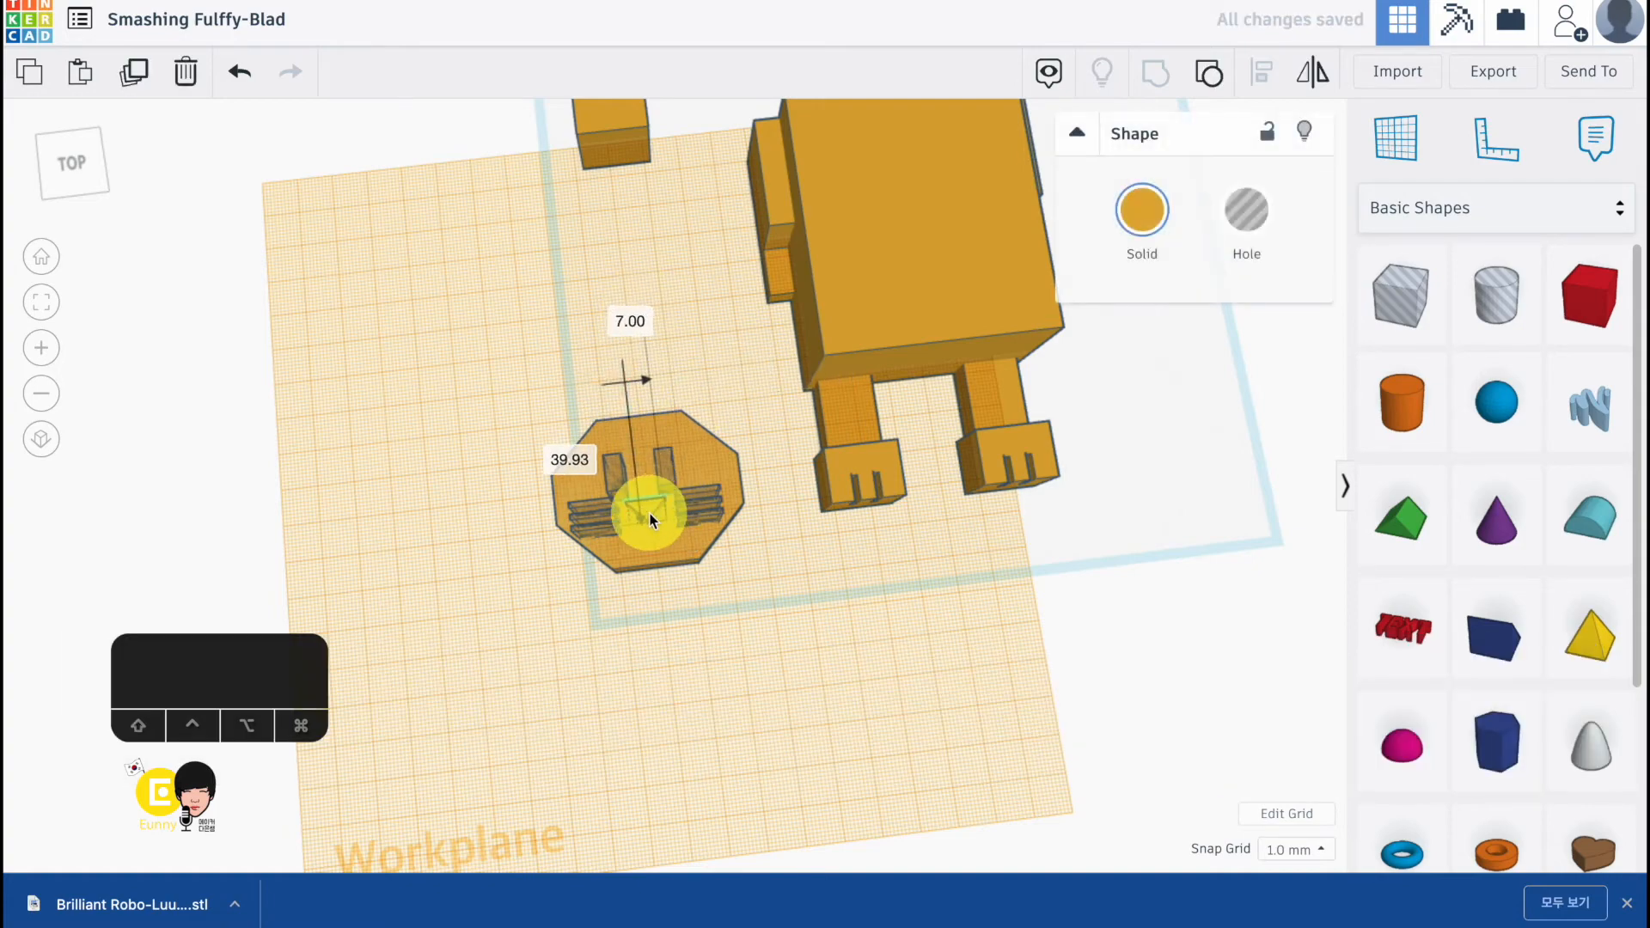
- Sink both eye holes 3 mm into the face and group them
click(615, 477)
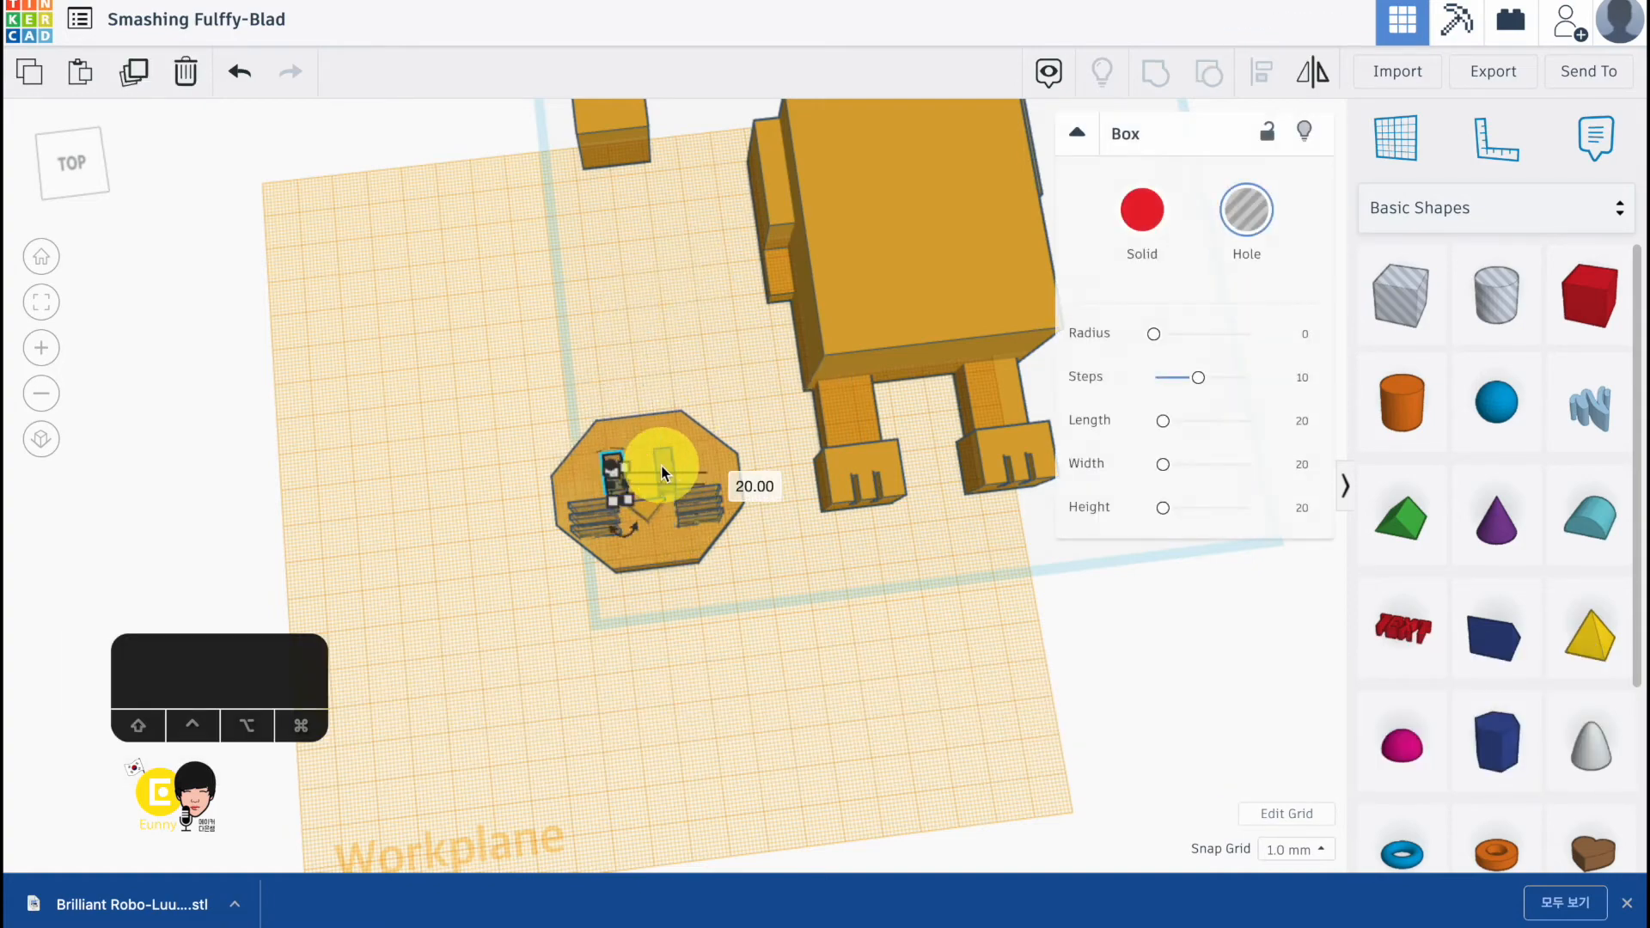
shift+click(666, 467)
key(Up)
drag(636, 454, 638, 457)
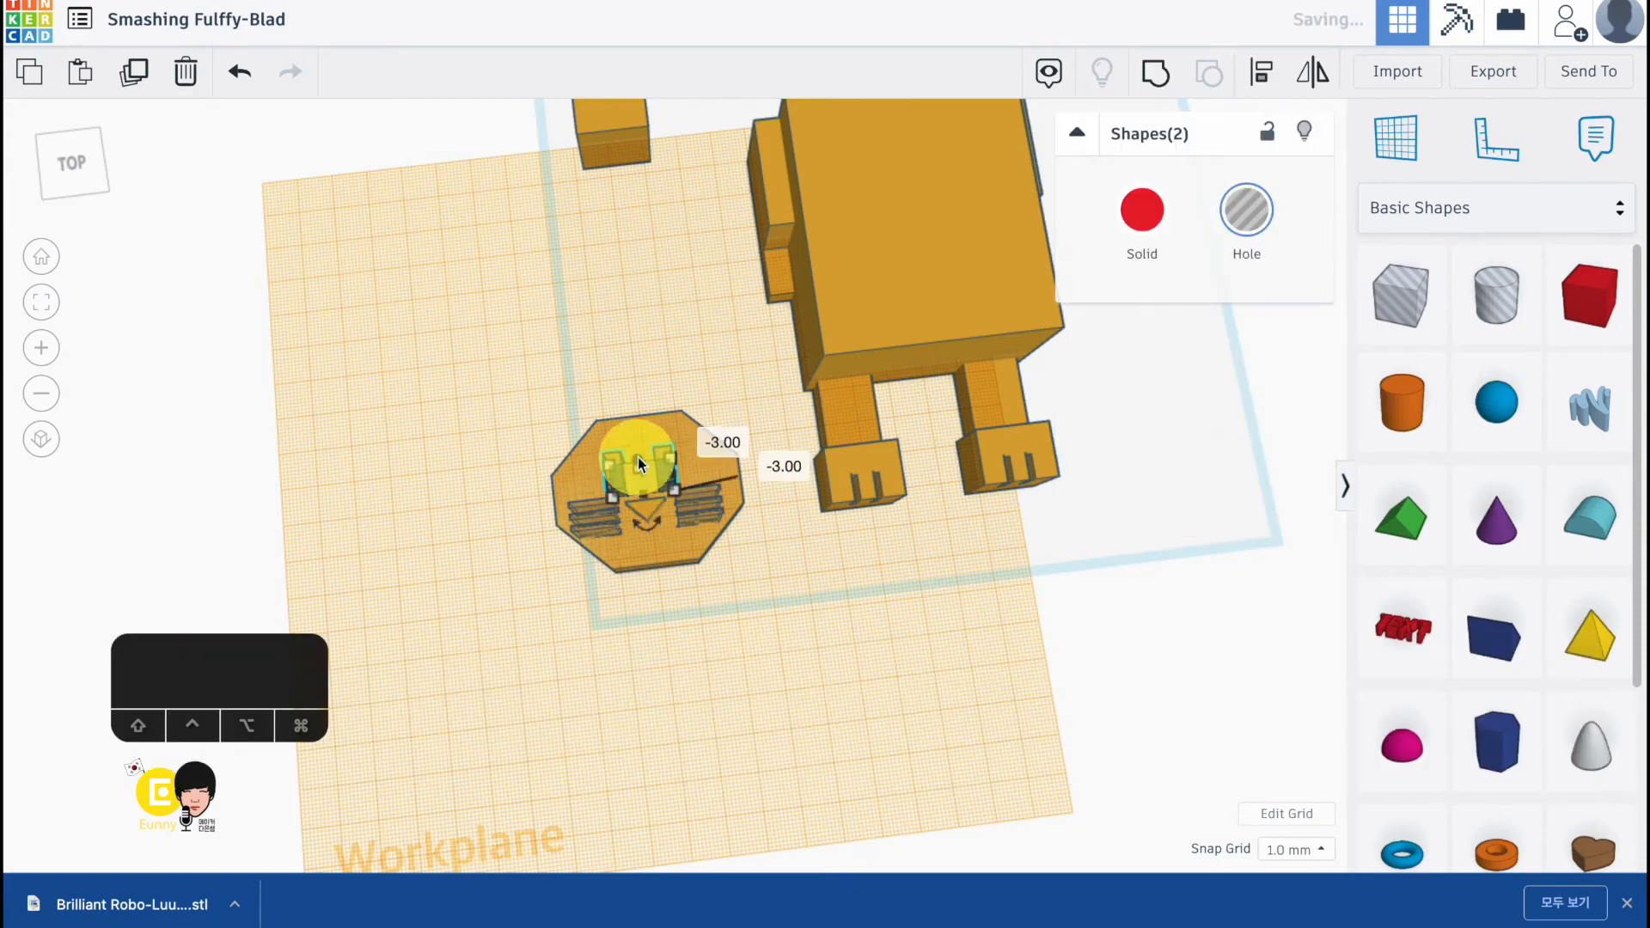
key(shift)
click(791, 608)
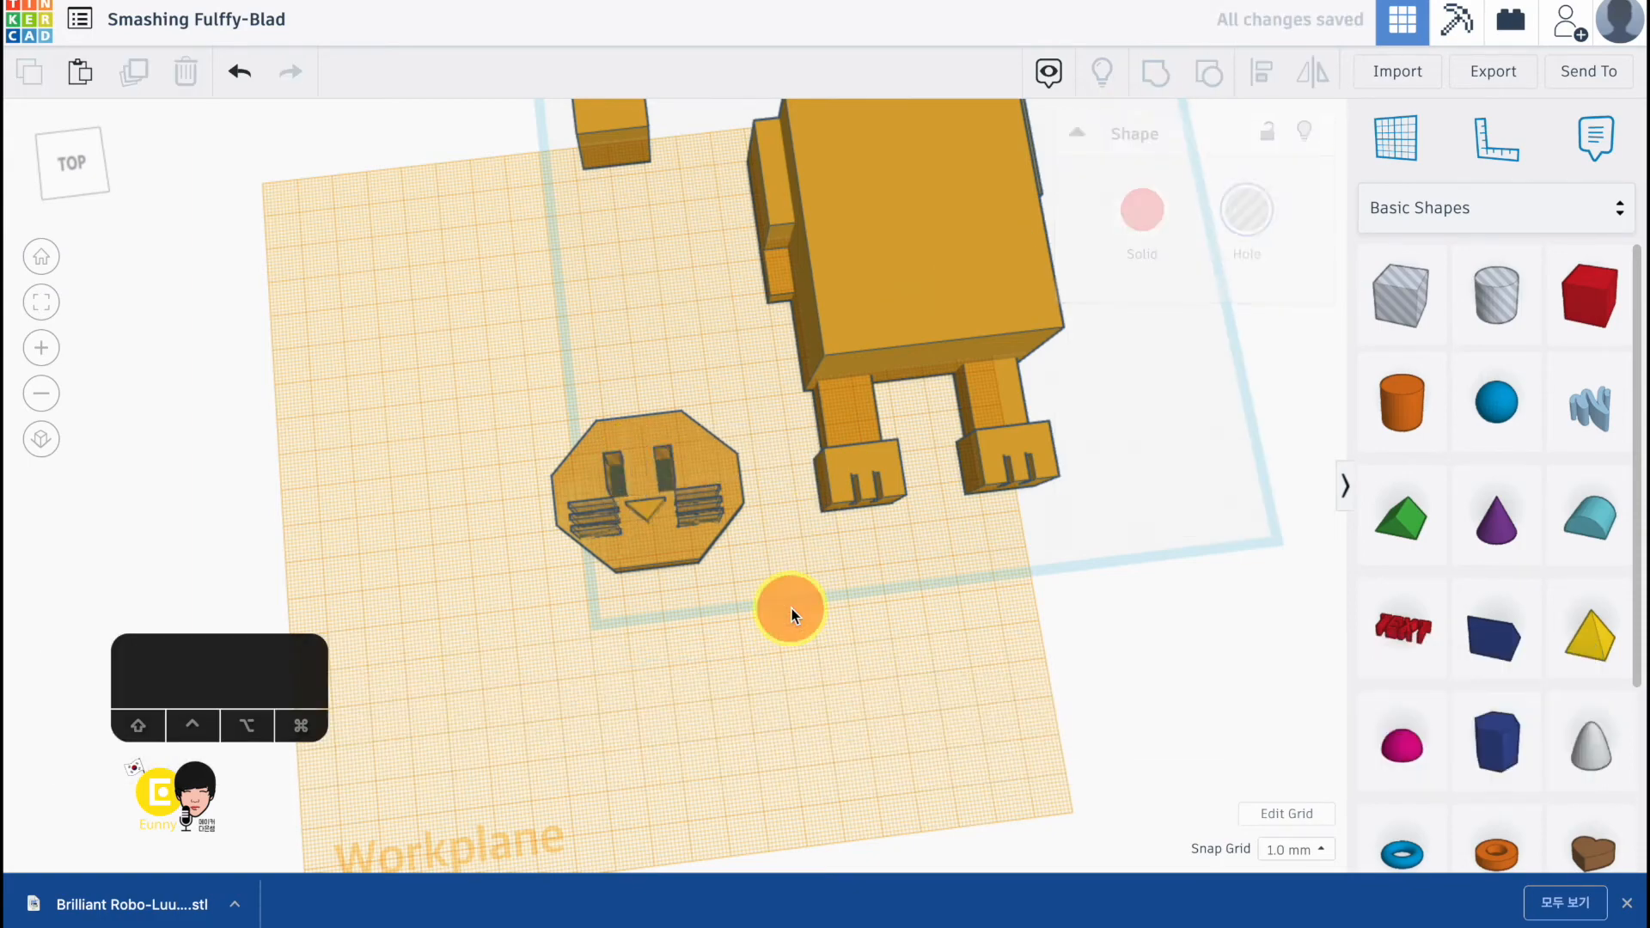
- Group the whisker holes on each cheek, and combine both sets into one group
click(713, 515)
scroll(713, 514, up, 10)
right_drag(713, 515, 758, 580)
click(724, 366)
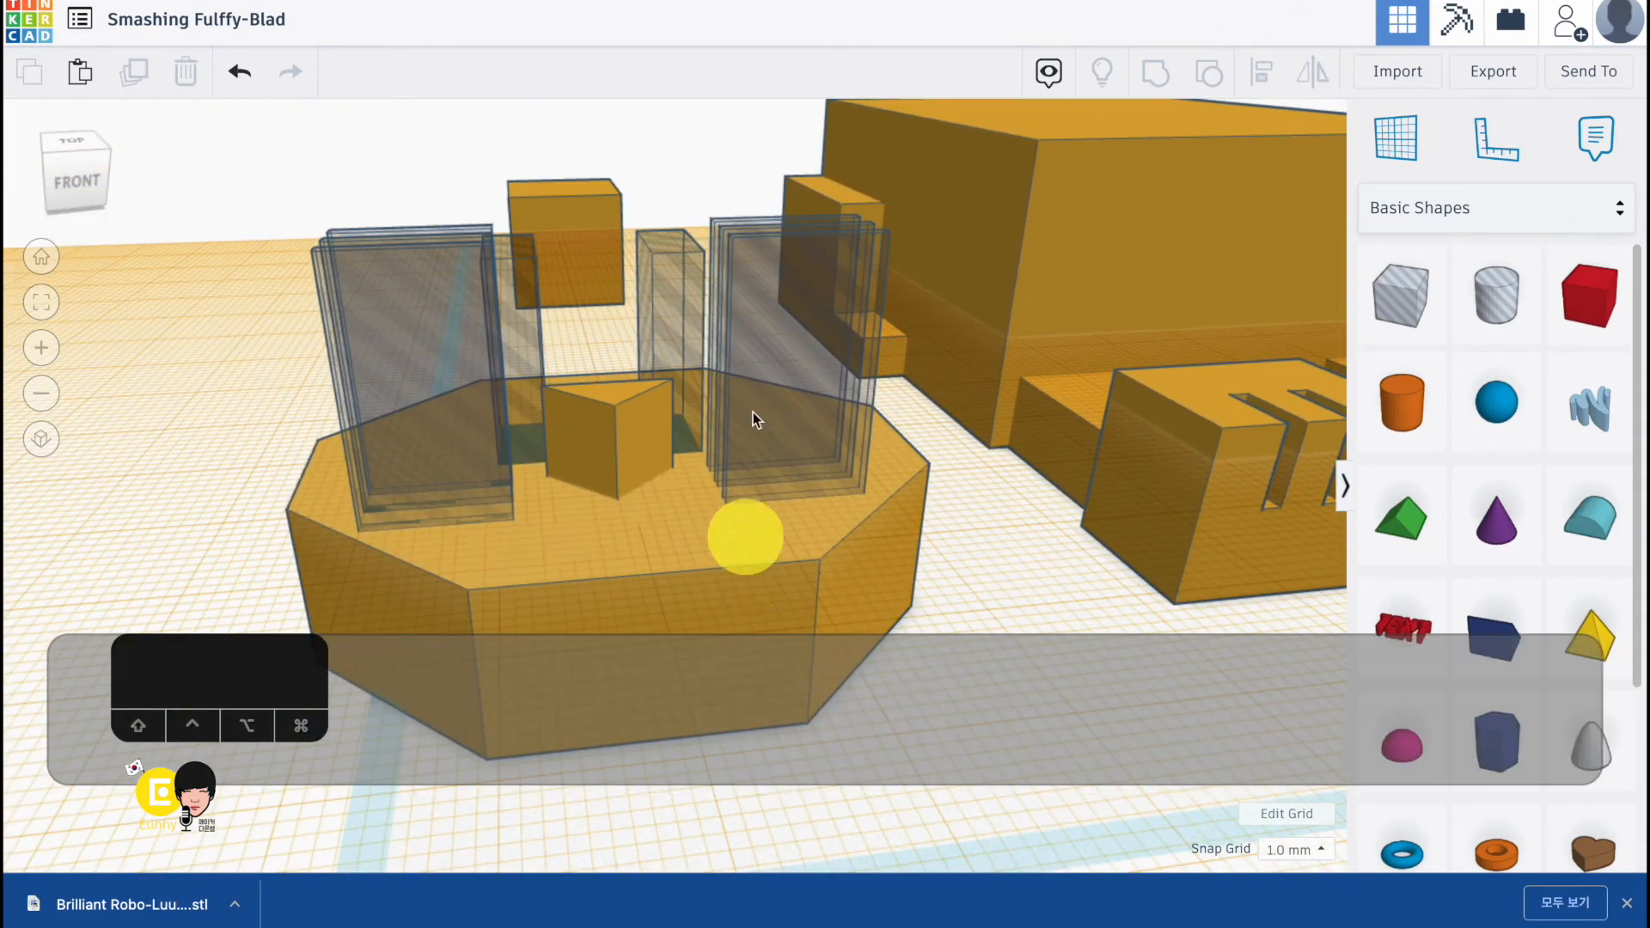
click(753, 277)
click(1154, 73)
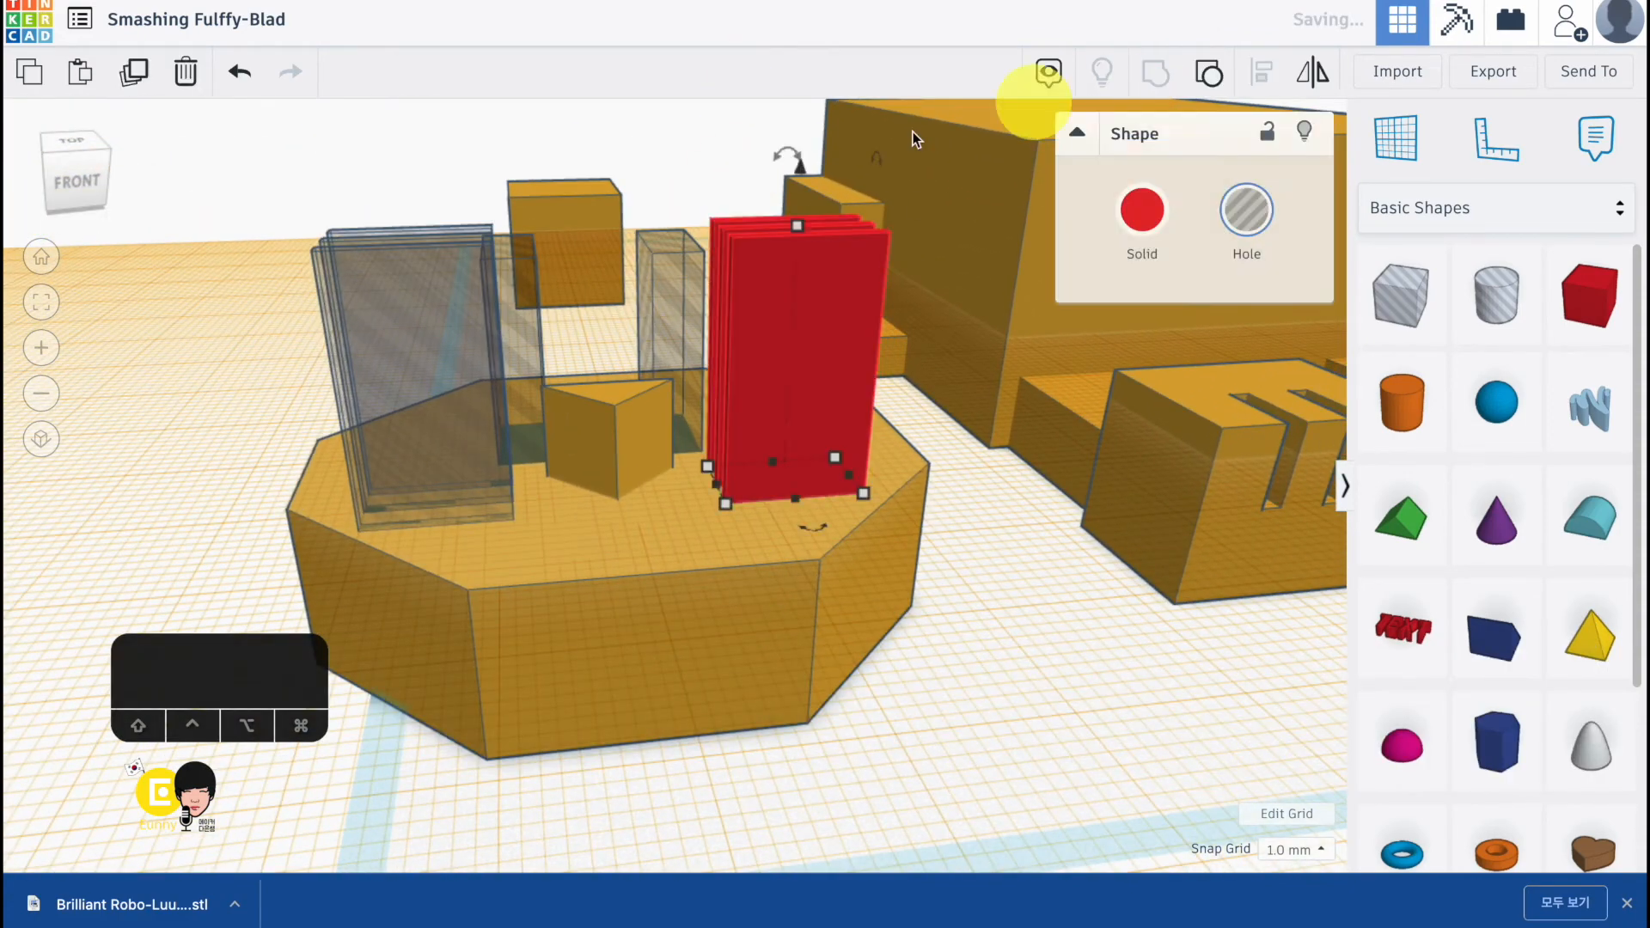
click(376, 250)
click(1154, 73)
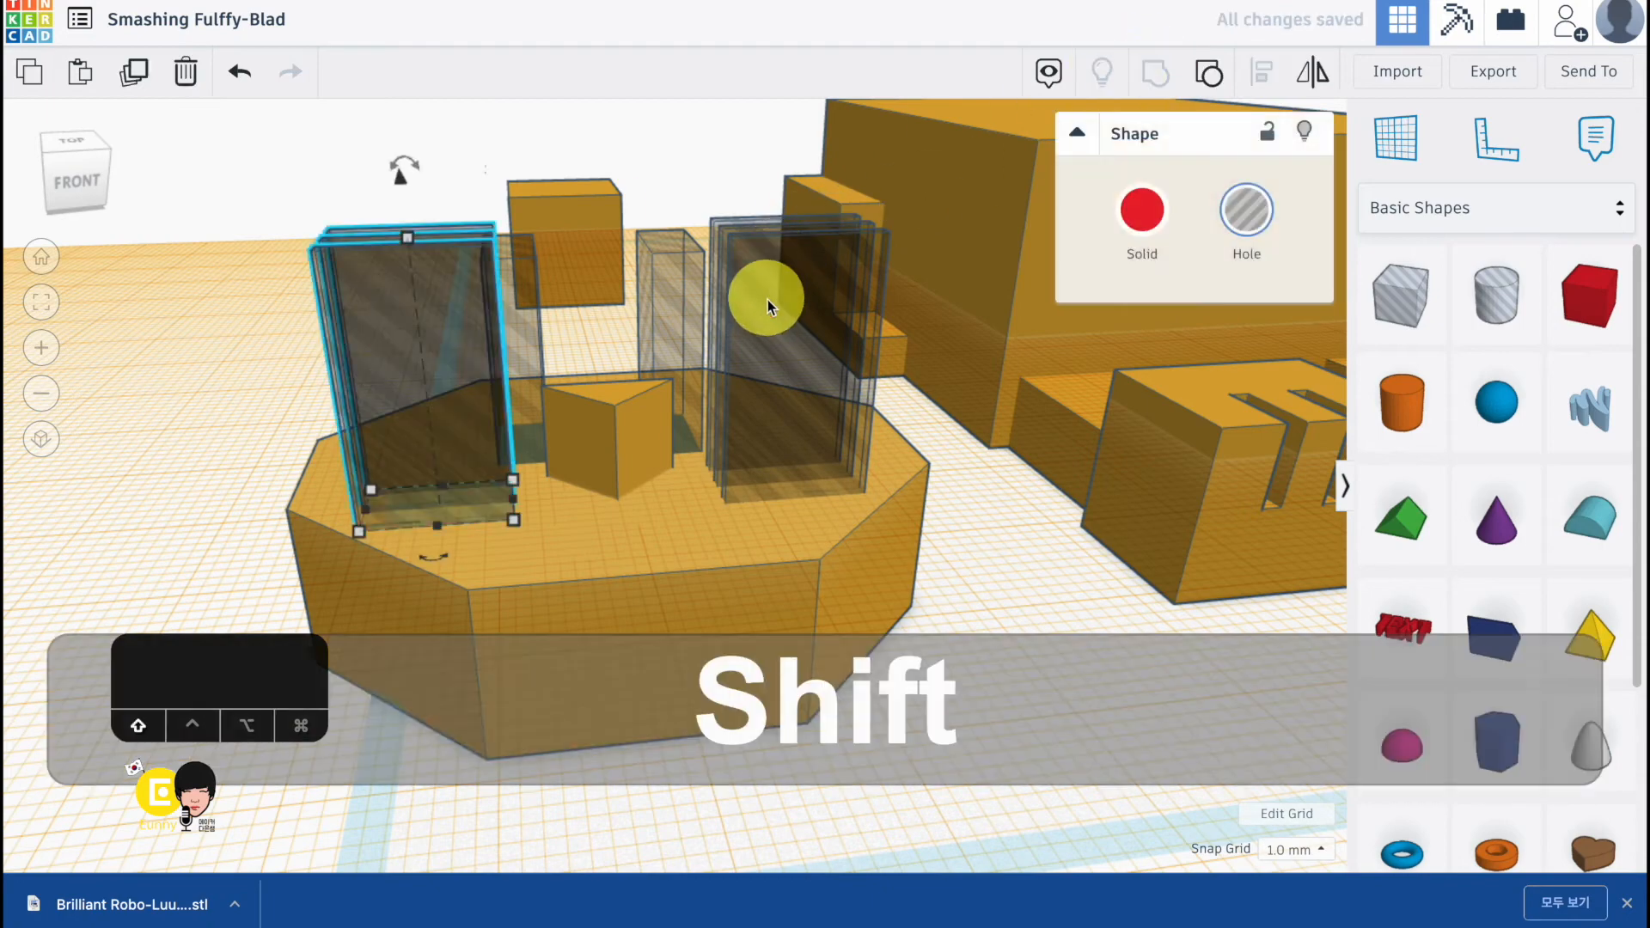
shift+click(768, 306)
- Align the whiskers, eyes and nose with the octagonal face so they are centred across its width
shift+right_drag(761, 405, 812, 192)
shift+click(842, 322)
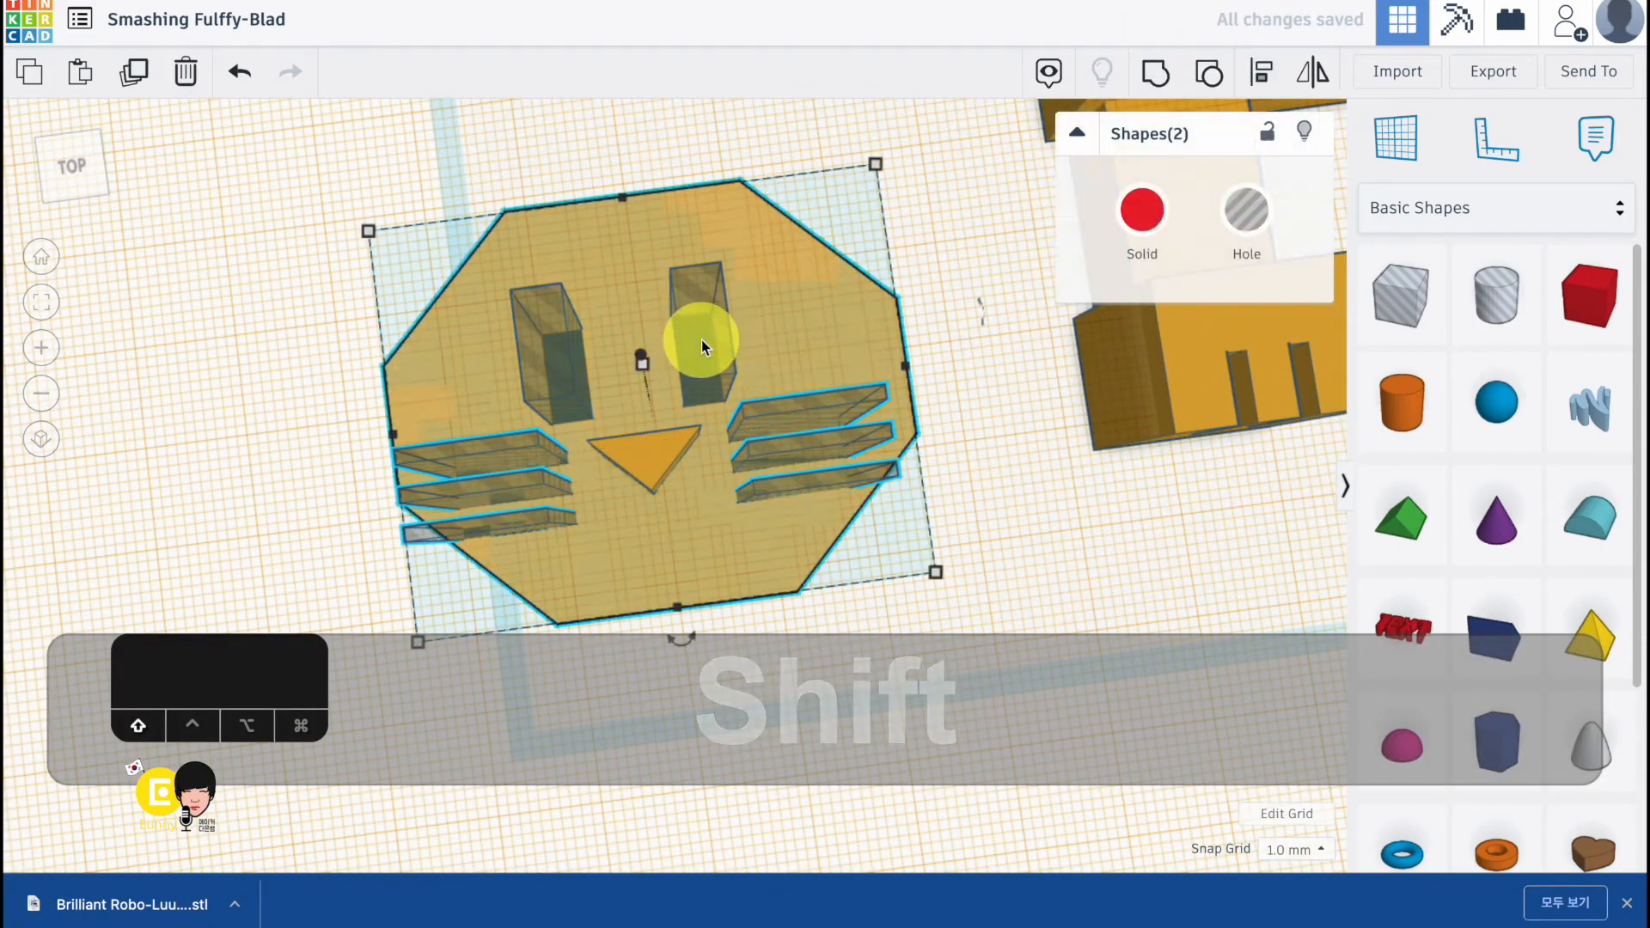
shift+click(653, 463)
shift+click(641, 358)
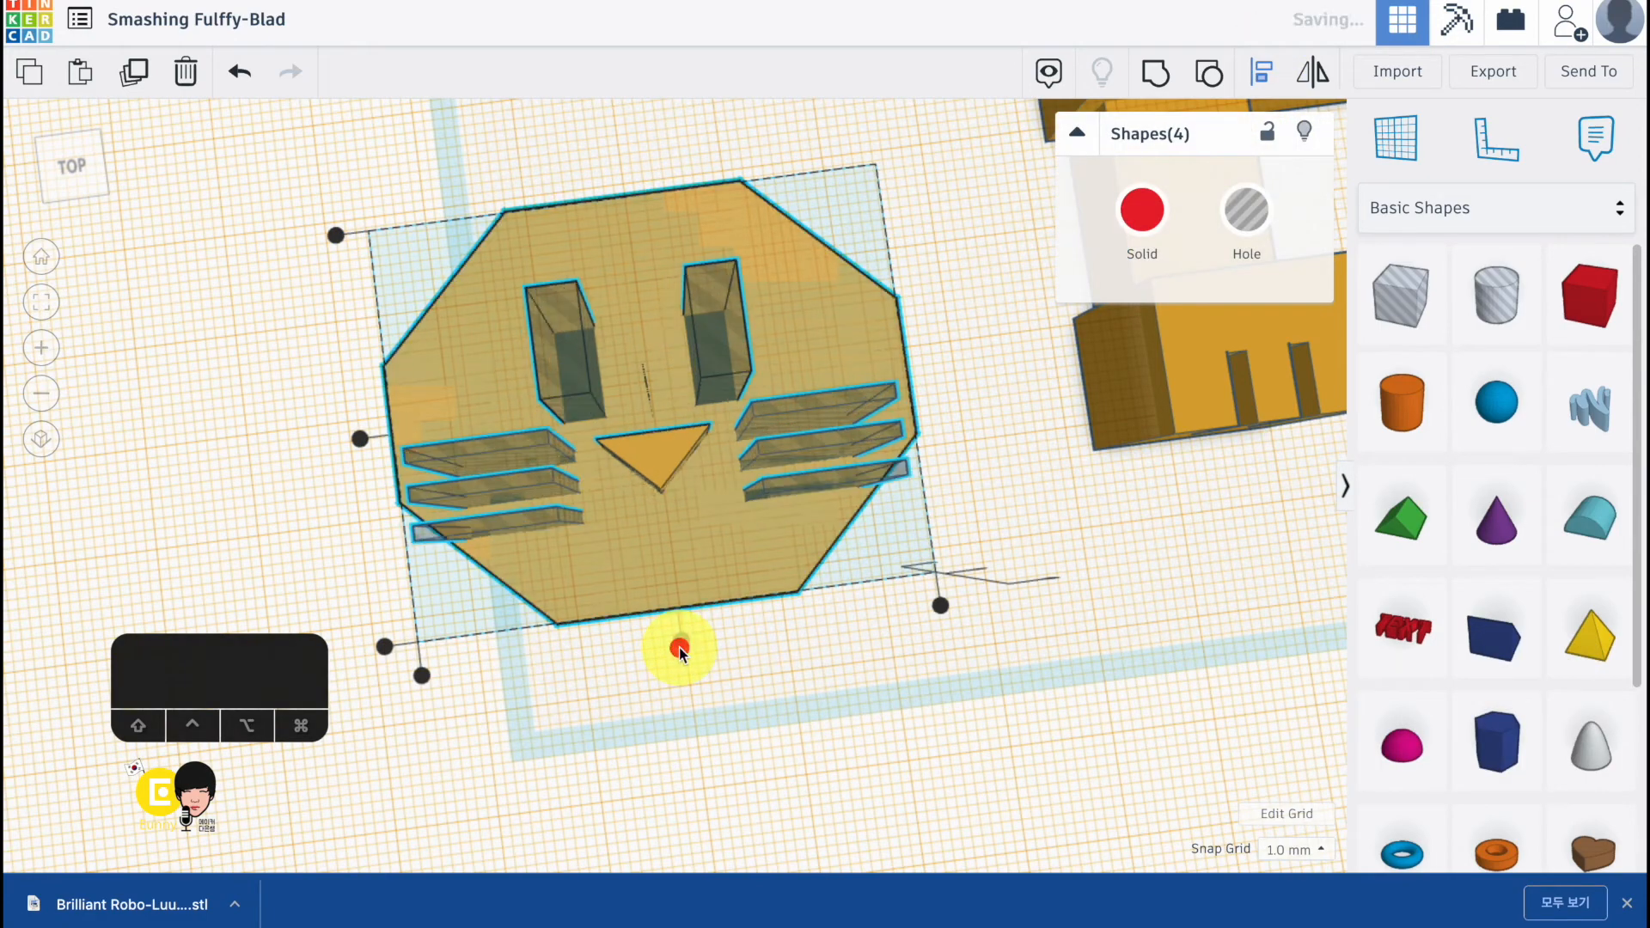
click(945, 670)
- Lower the grouped whisker holes so they cut into the face
click(746, 451)
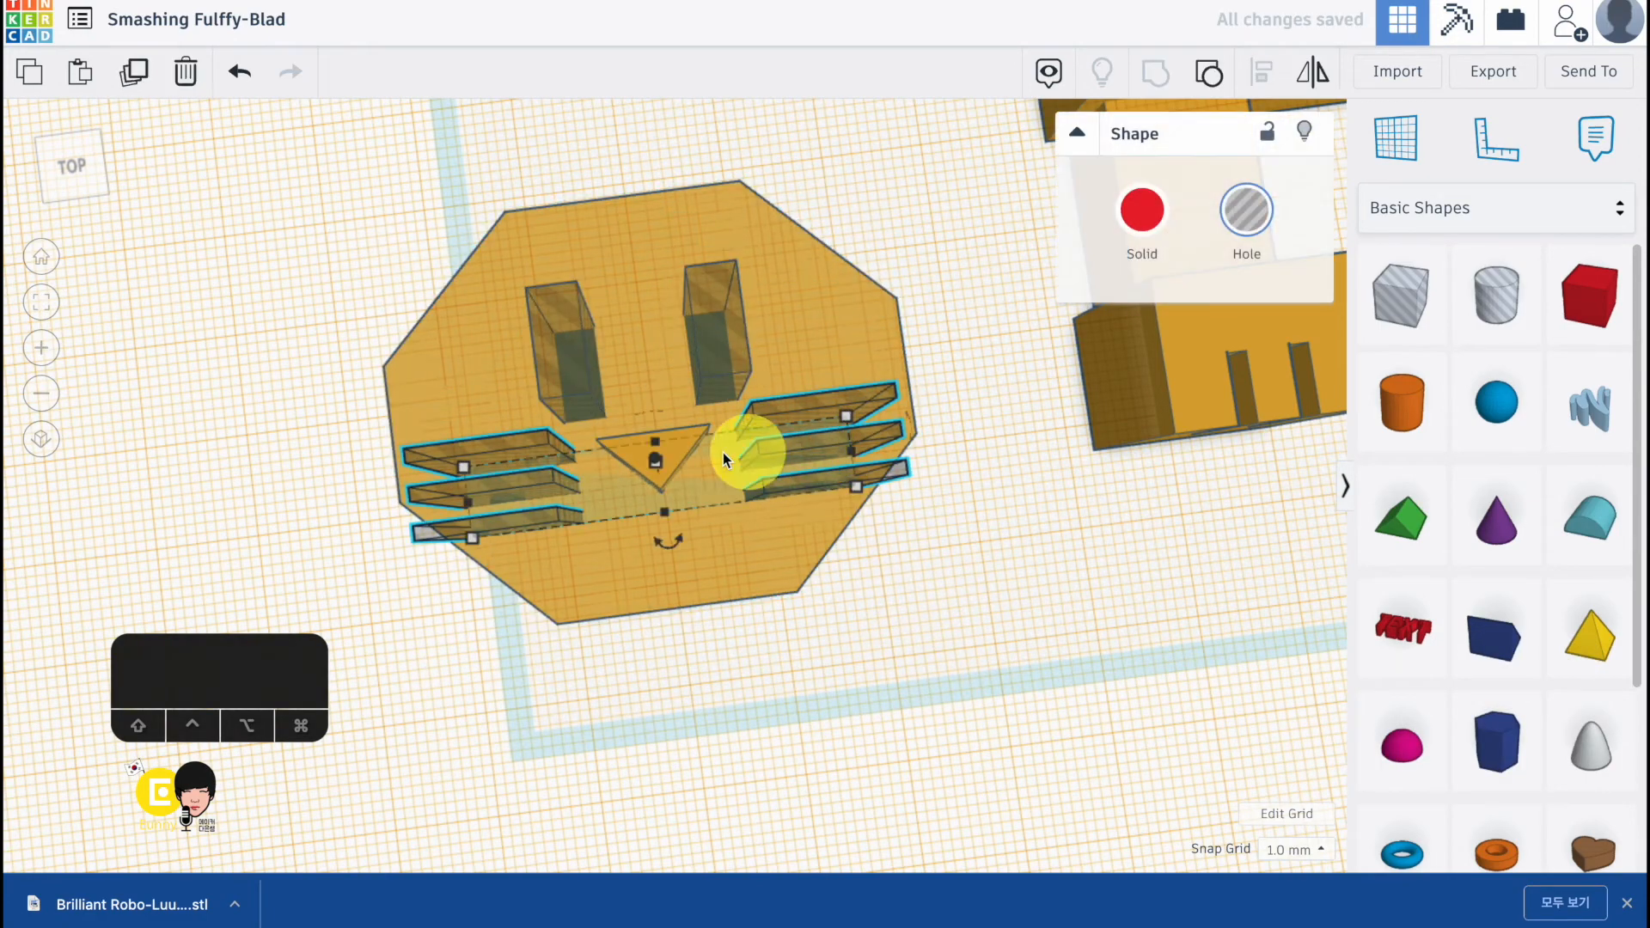
drag(655, 458, 658, 466)
click(892, 601)
- Set the triangular nose's height to 1.5 mm
click(661, 457)
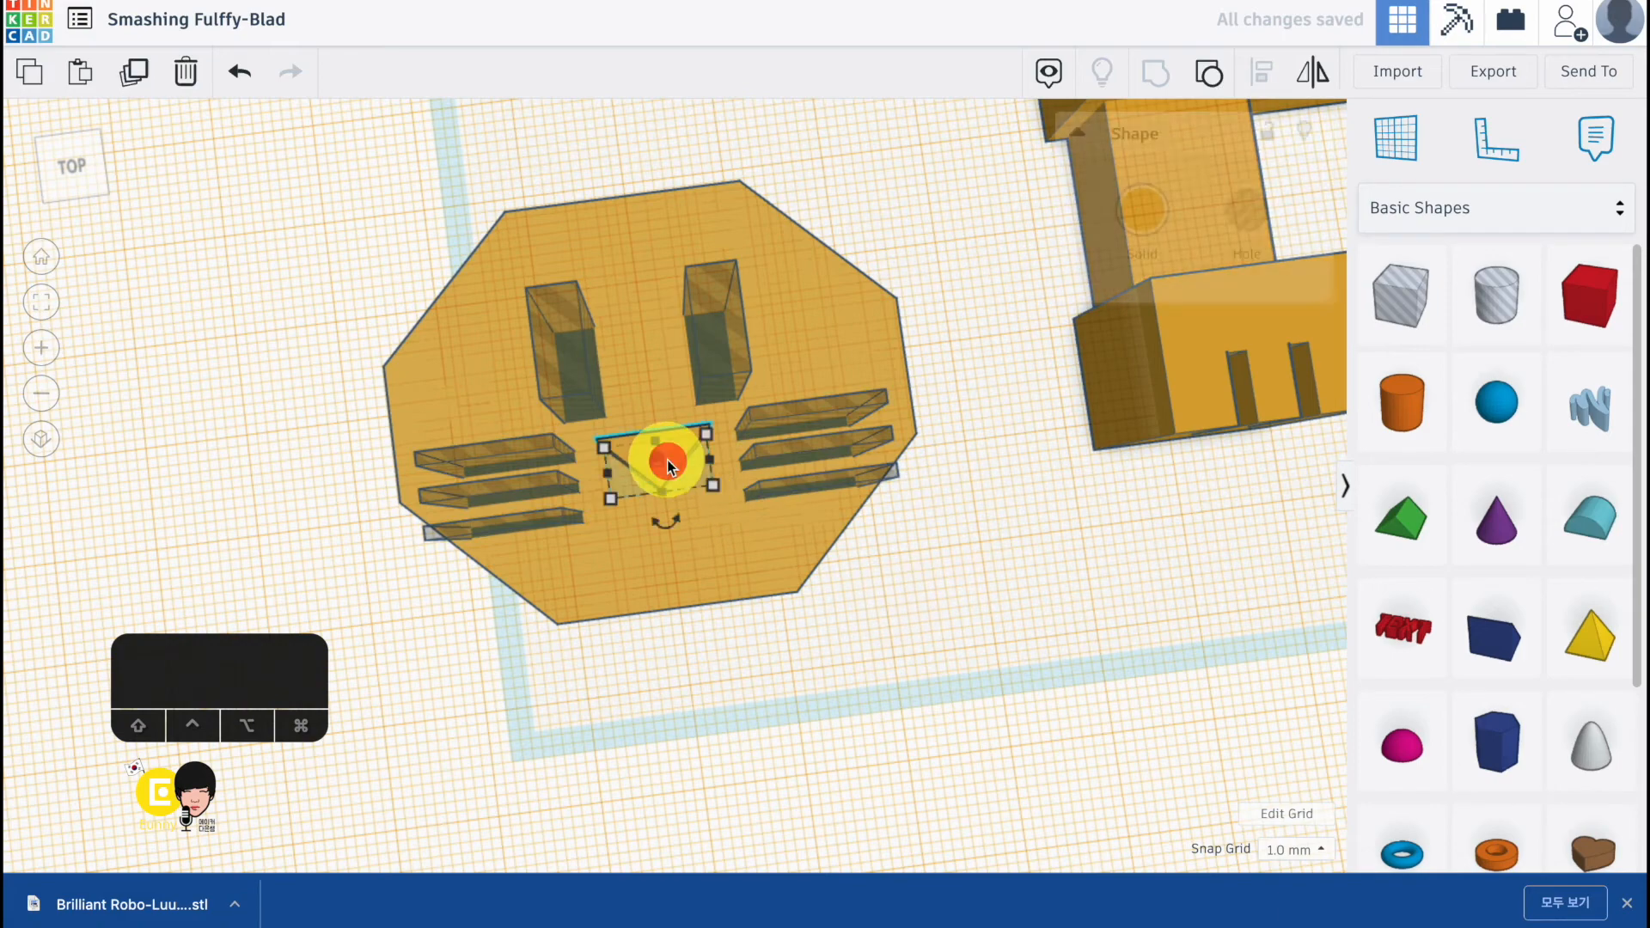
right_drag(667, 461, 653, 291)
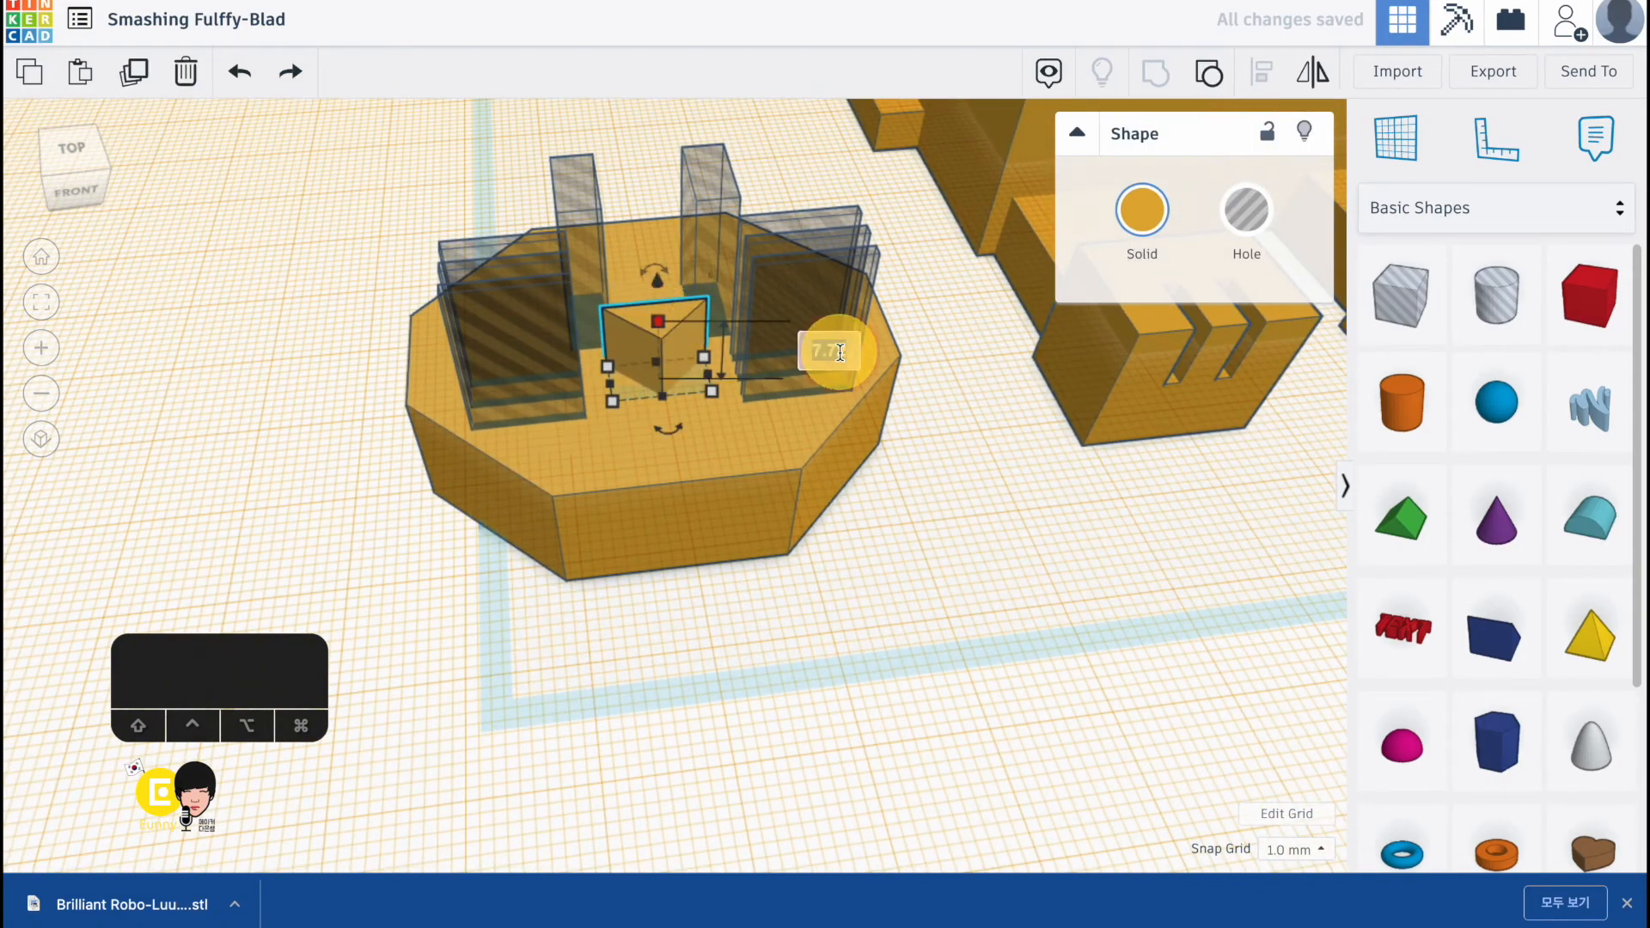
click(839, 352)
text(1.5)
key(Return)
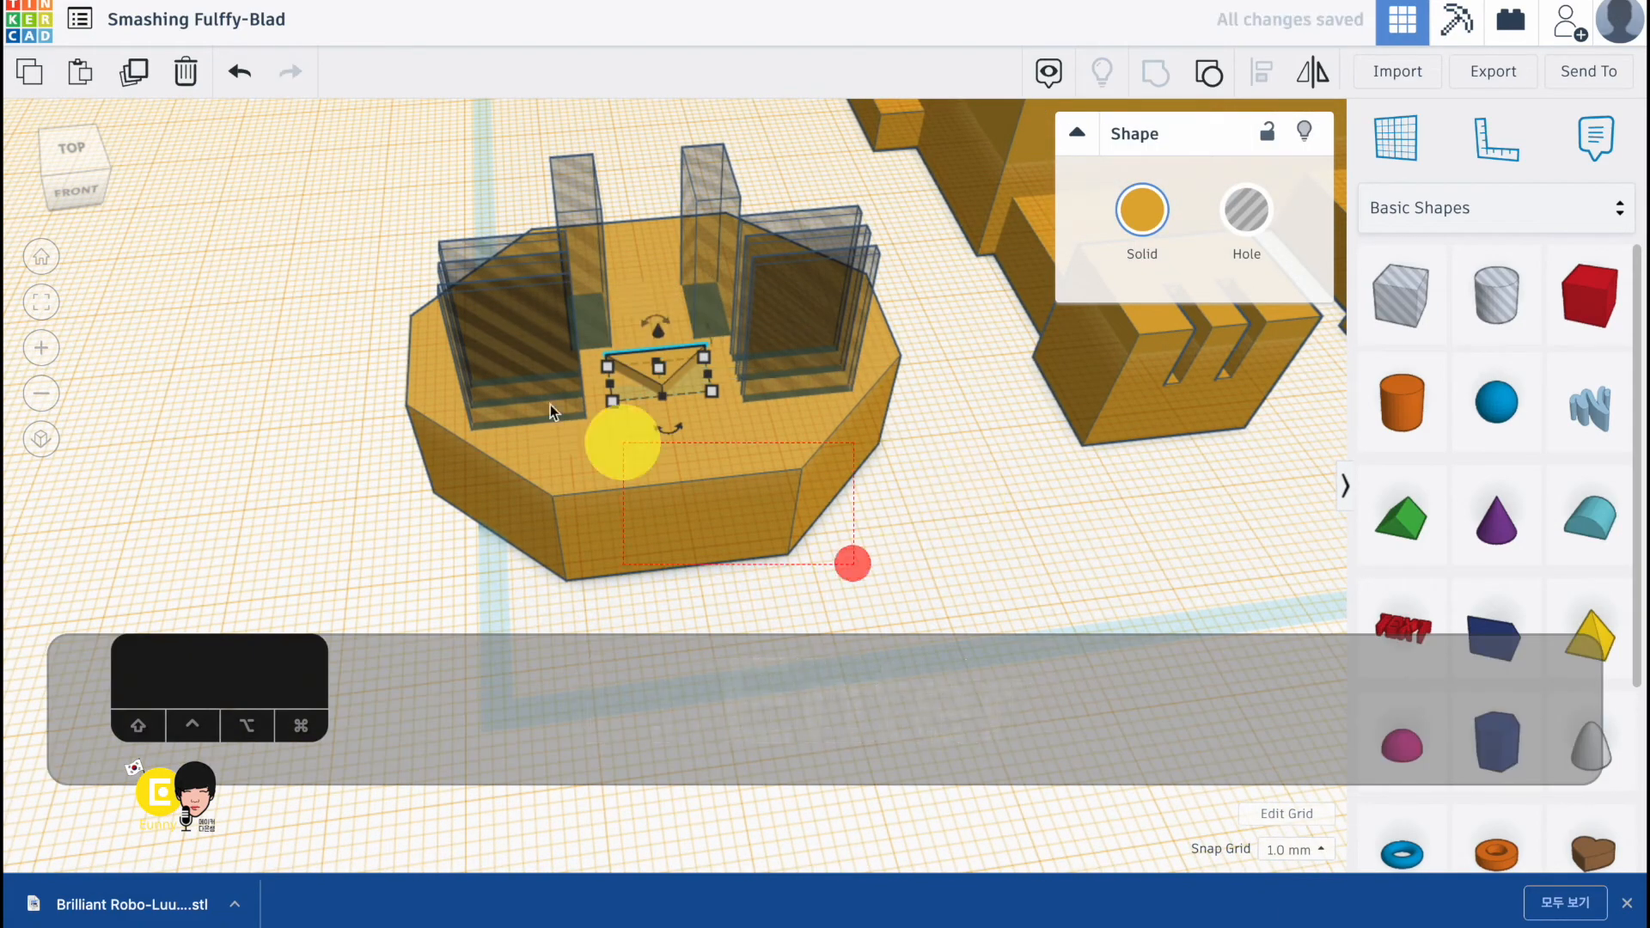
- Group the octagonal block with the nose and the eye and whisker holes to cut the facial features
drag(551, 413, 601, 273)
click(1155, 73)
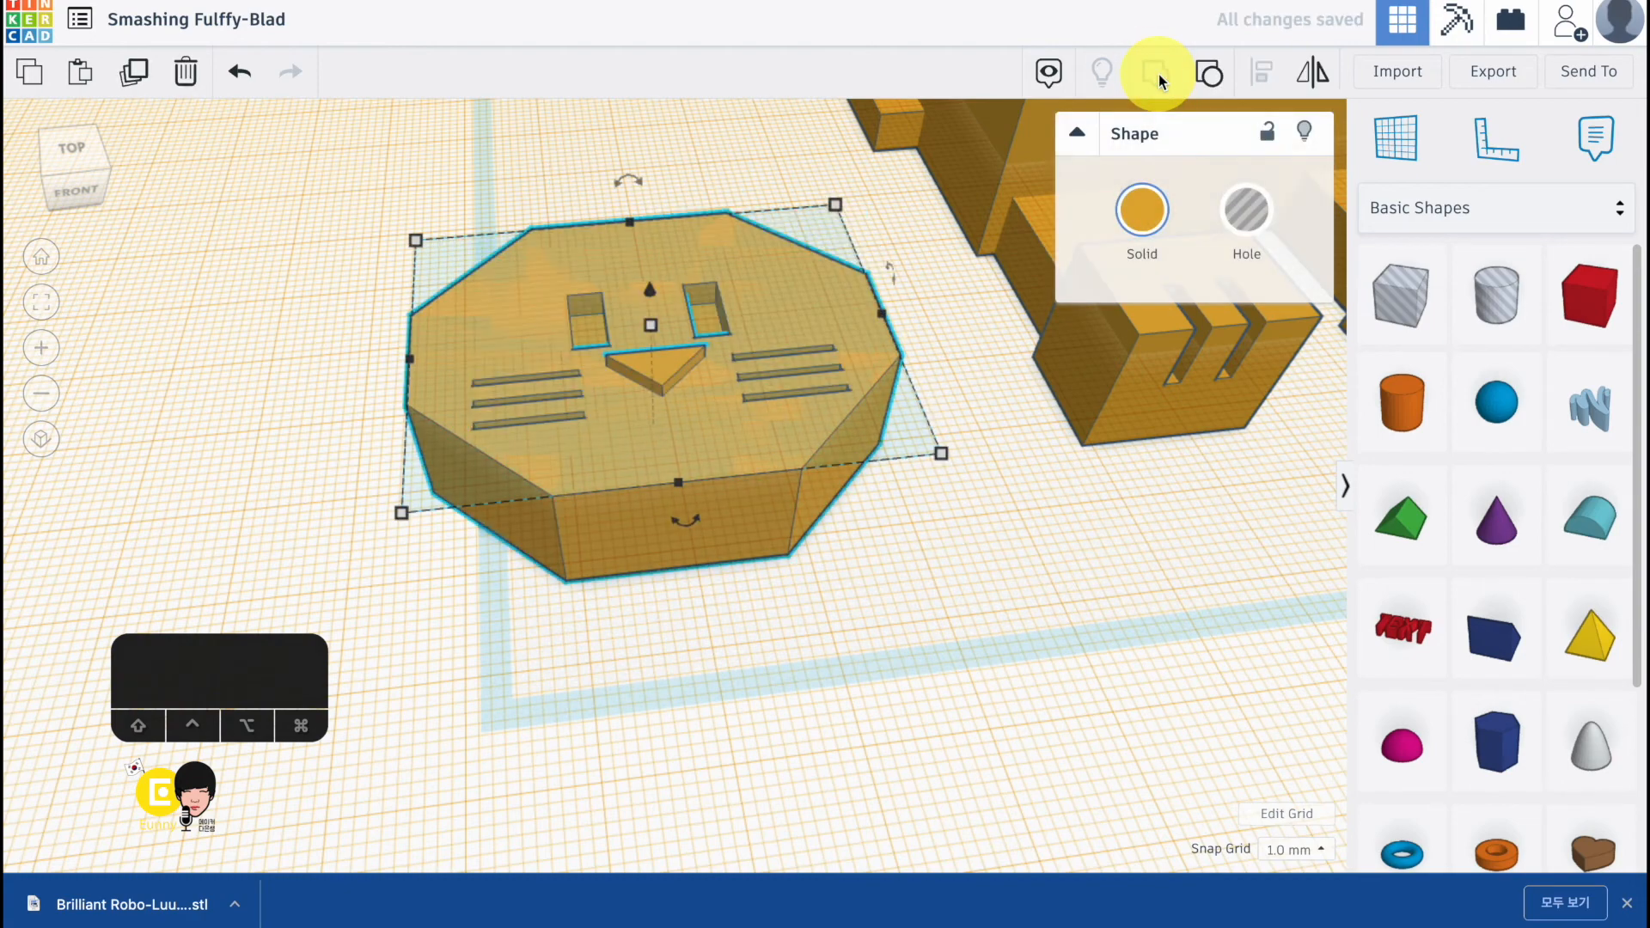
click(936, 633)
right_drag(927, 618, 868, 659)
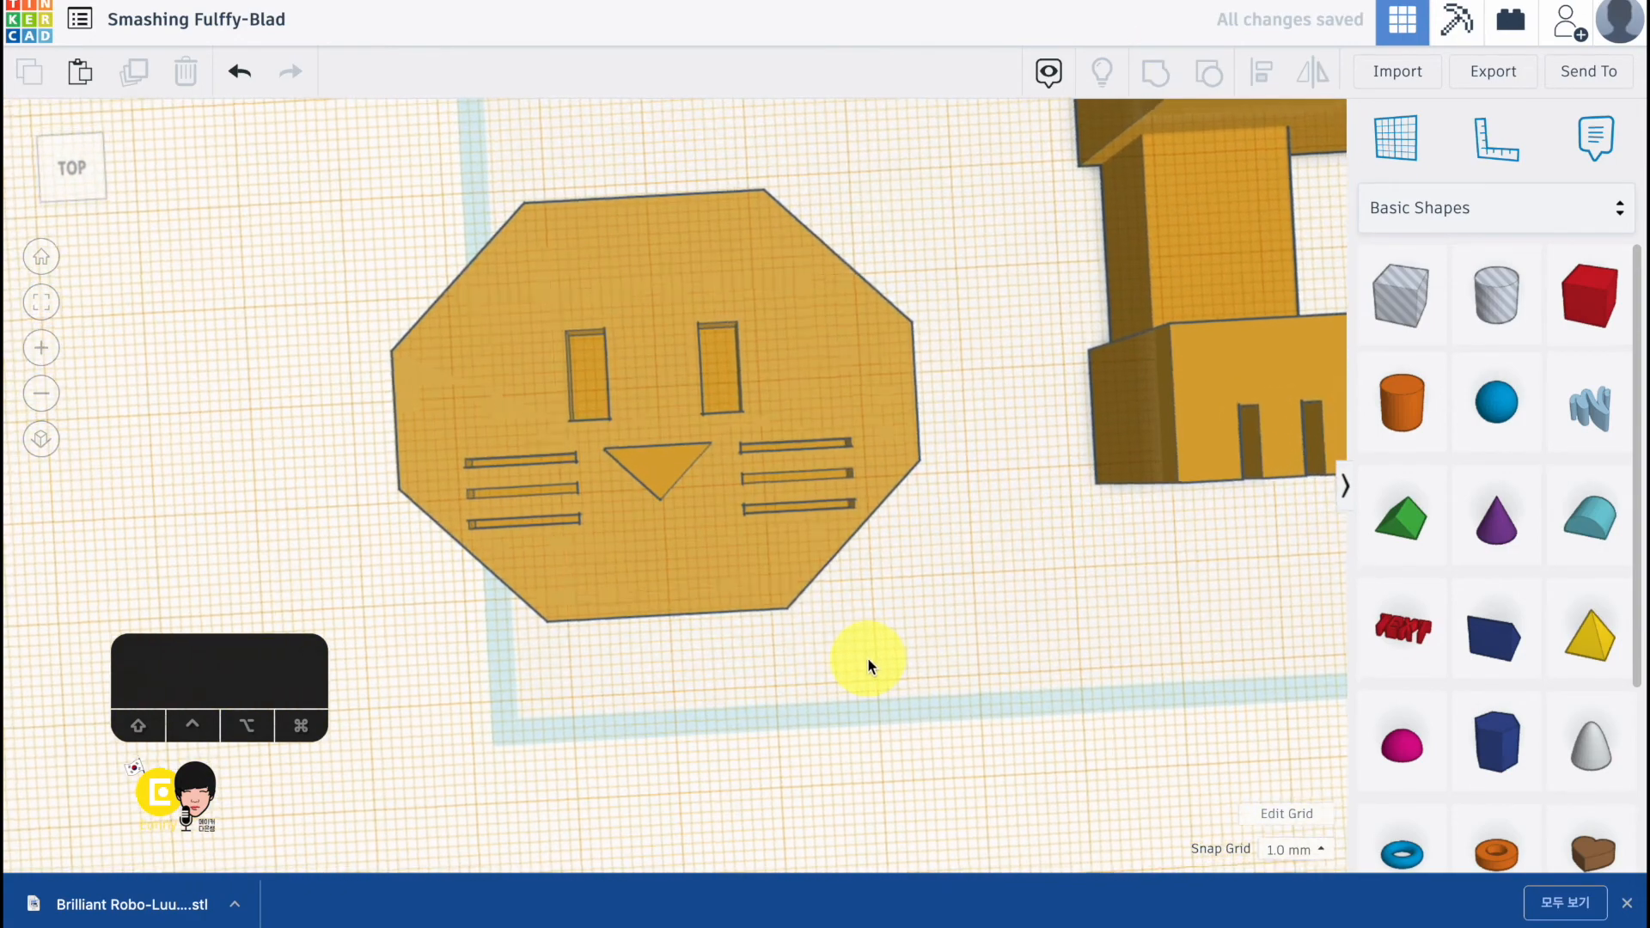
- Reset the workplane from the face back to the base grid
scroll(868, 662, down, 5)
click(1396, 137)
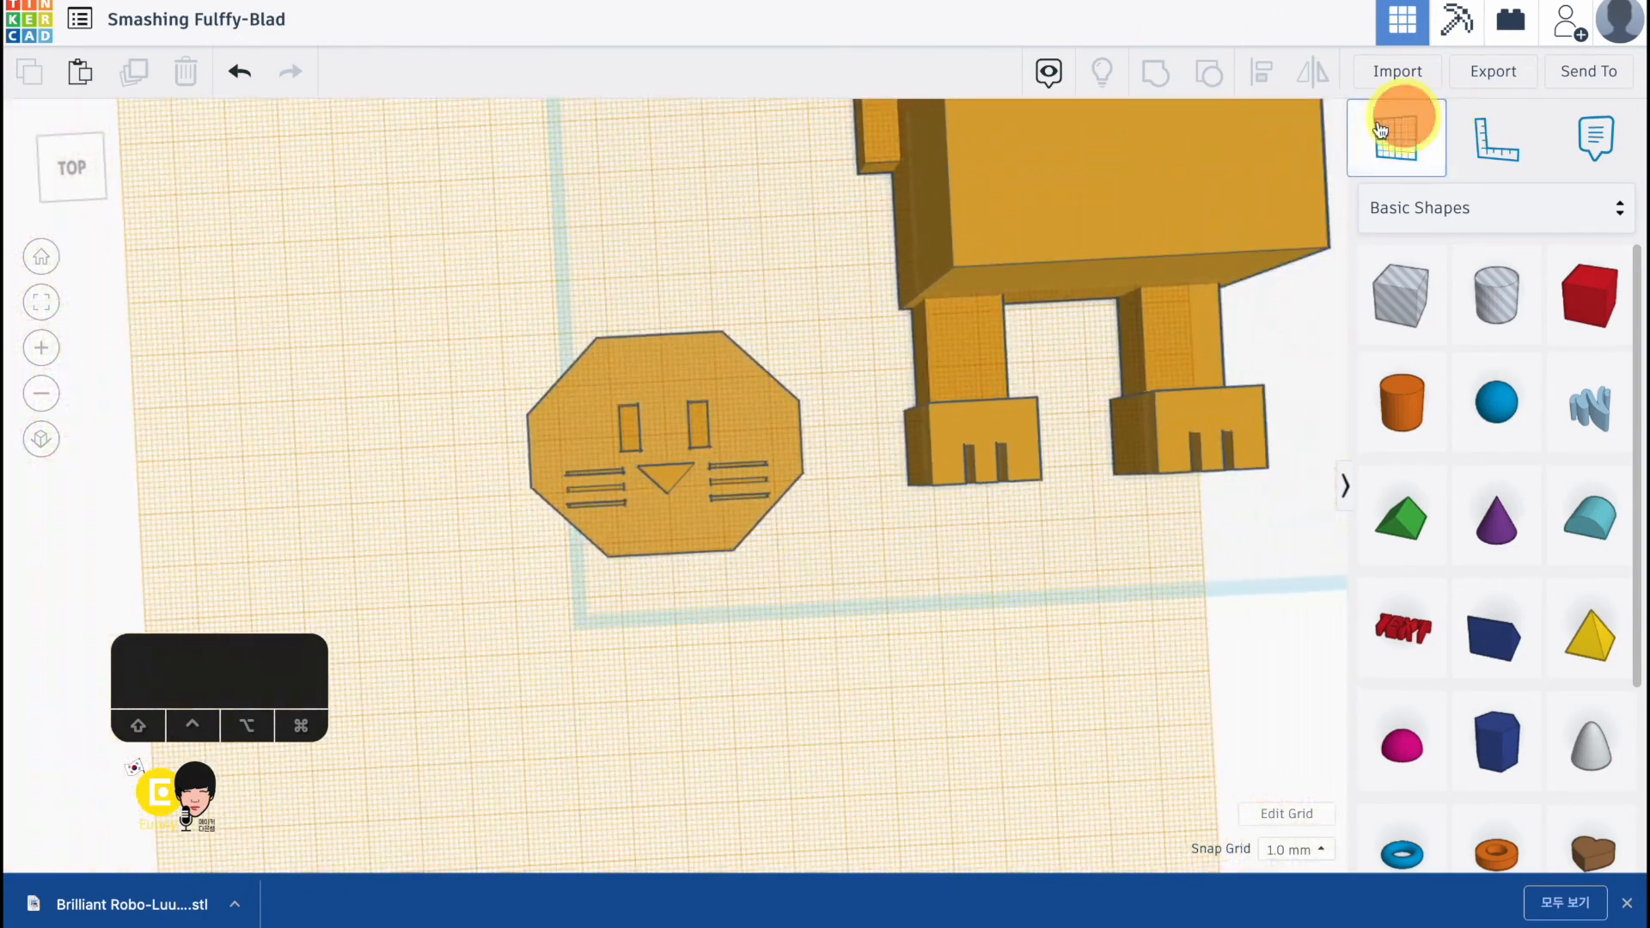
click(692, 219)
scroll(812, 464, down, 3)
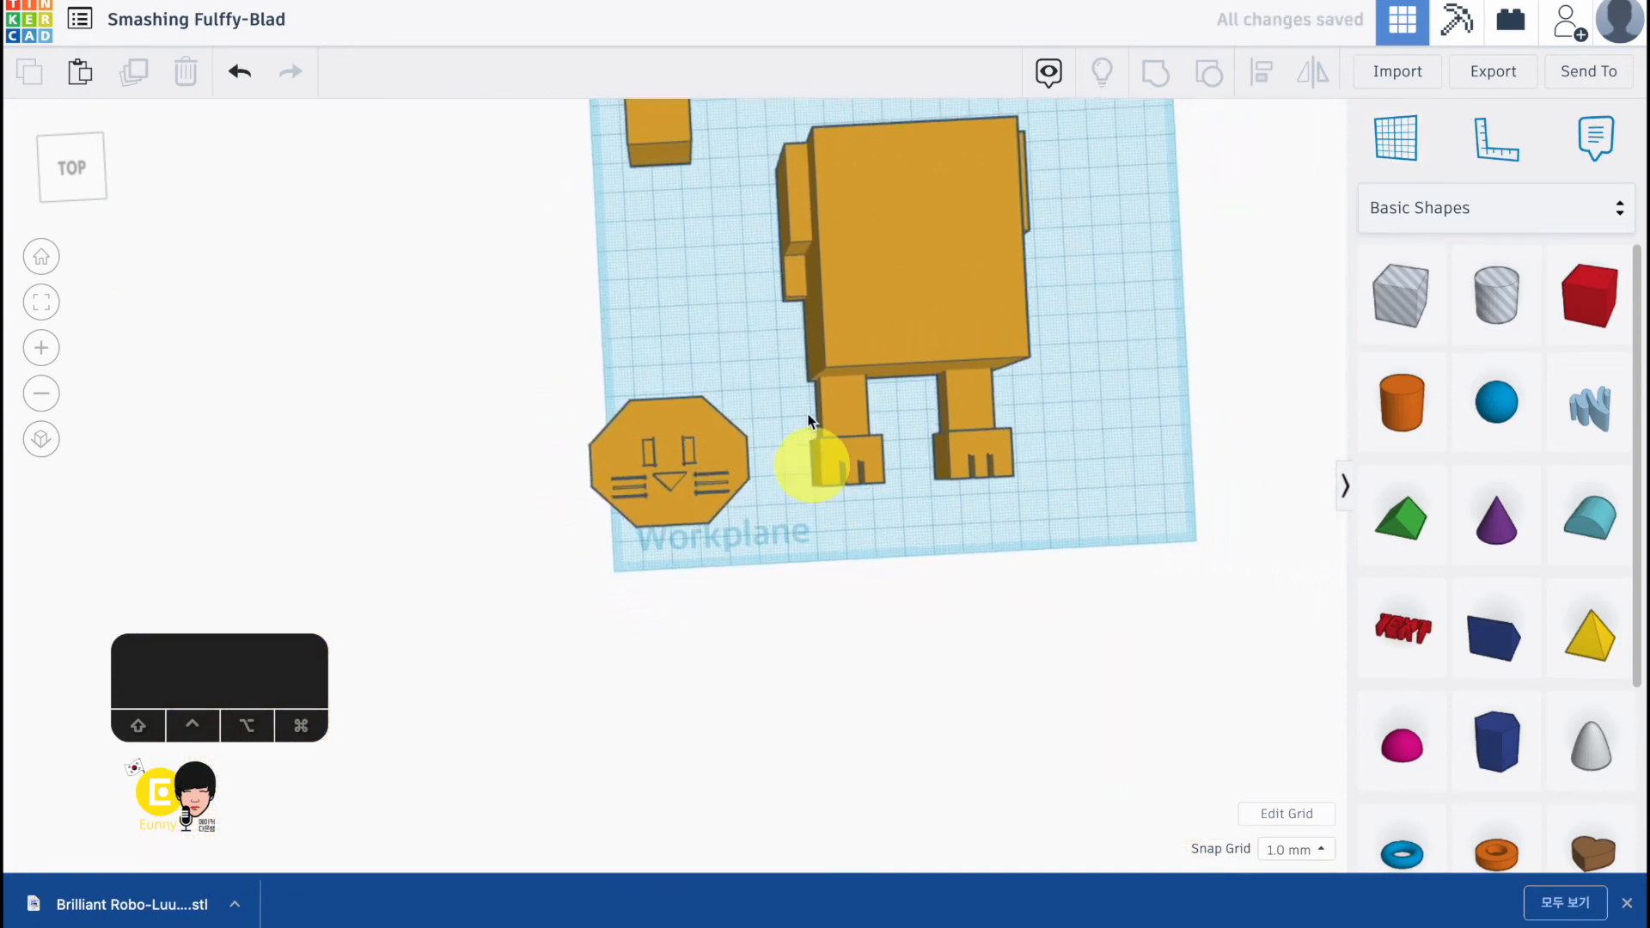
- Copy the spare box, place the copy over the octagonal face and enlarge it to 47 by 47 mm
click(659, 148)
key(ctrl+c)
key(ctrl+v)
drag(660, 153, 707, 481)
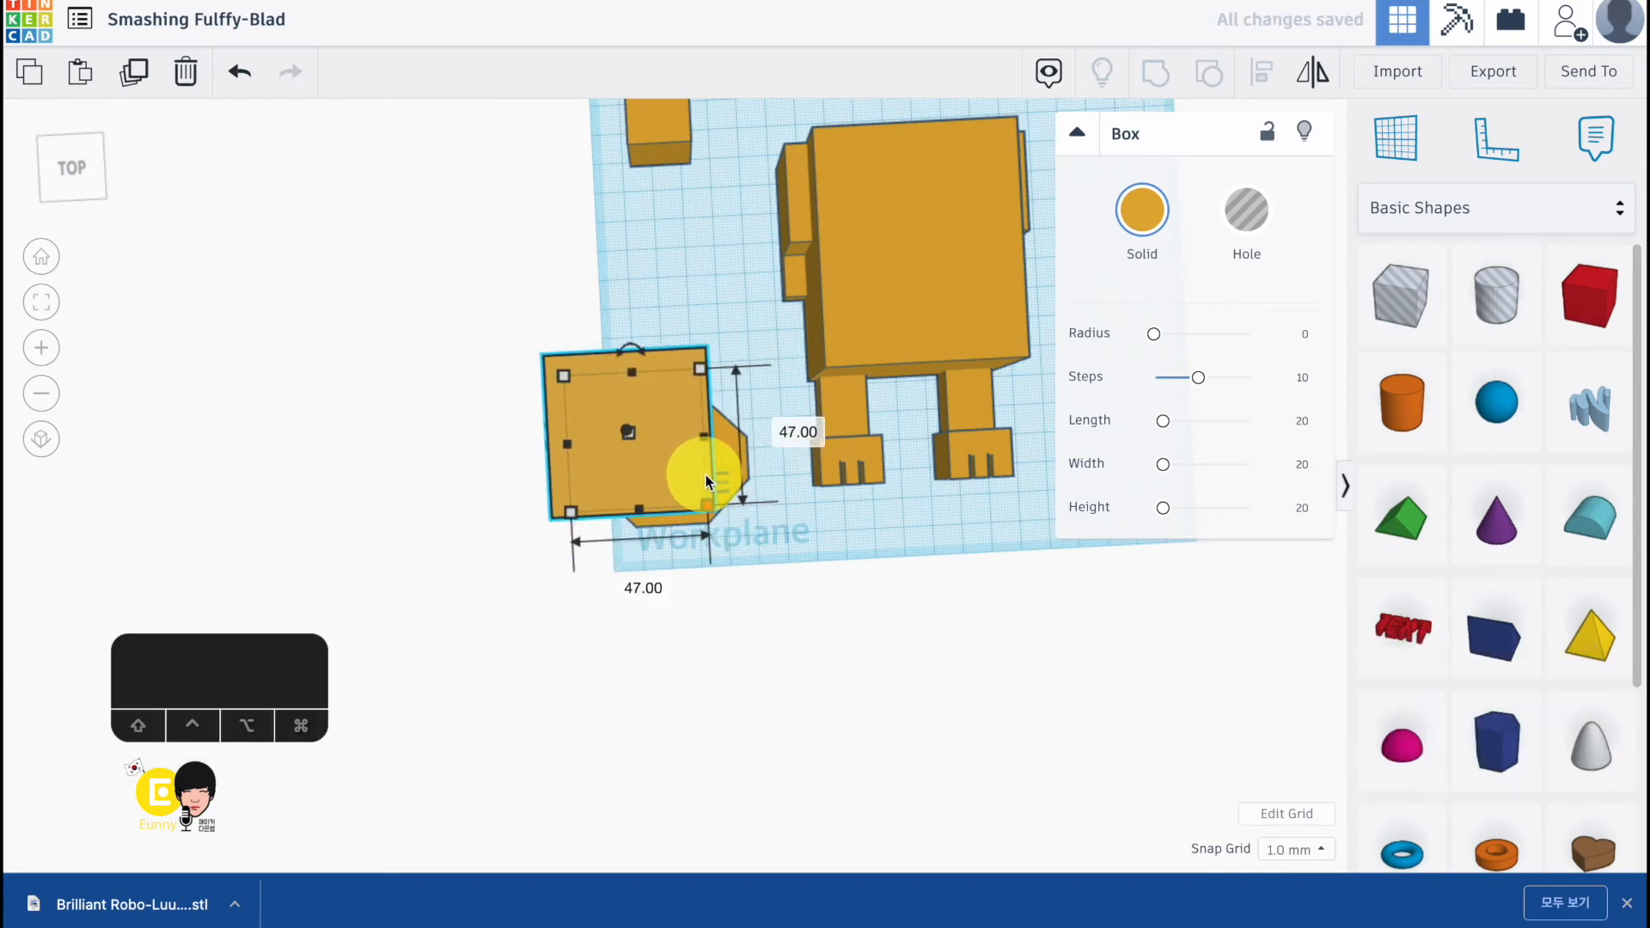
- Duplicate the 47 mm box in place and rotate the copy an eighth of a turn to form an eight-pointed star
key(ctrl+d)
drag(632, 351, 684, 385)
right_drag(684, 385, 665, 272)
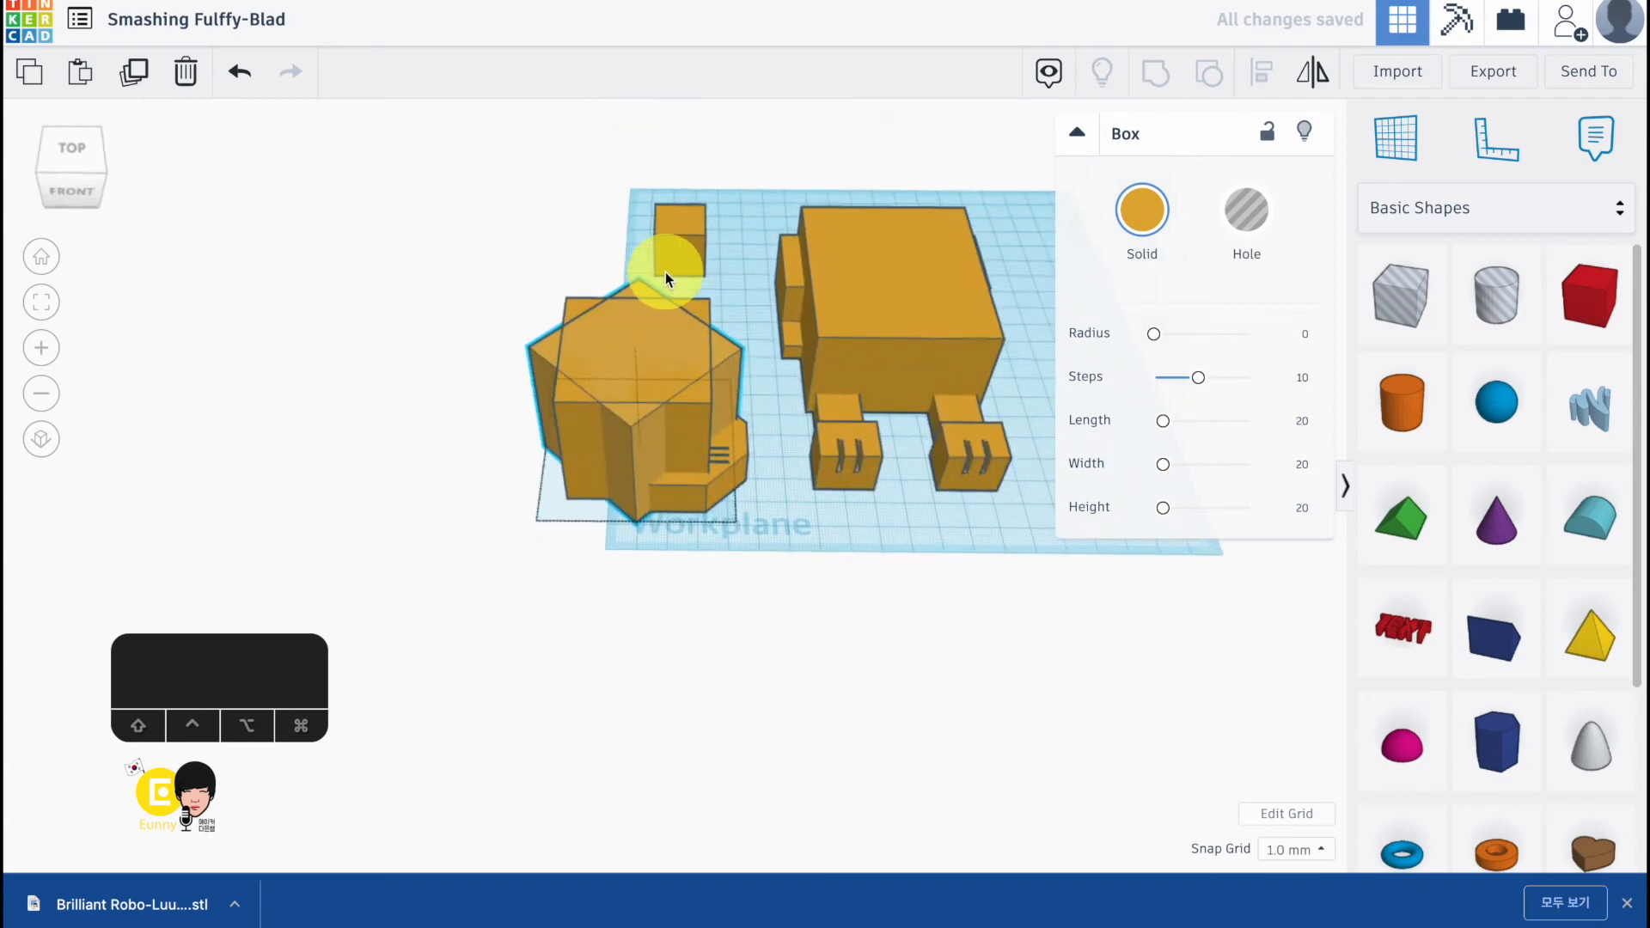
- Lower both star boxes below the top of the face and move them around it as a mane
shift+click(575, 405)
drag(636, 342, 647, 426)
right_drag(648, 426, 636, 552)
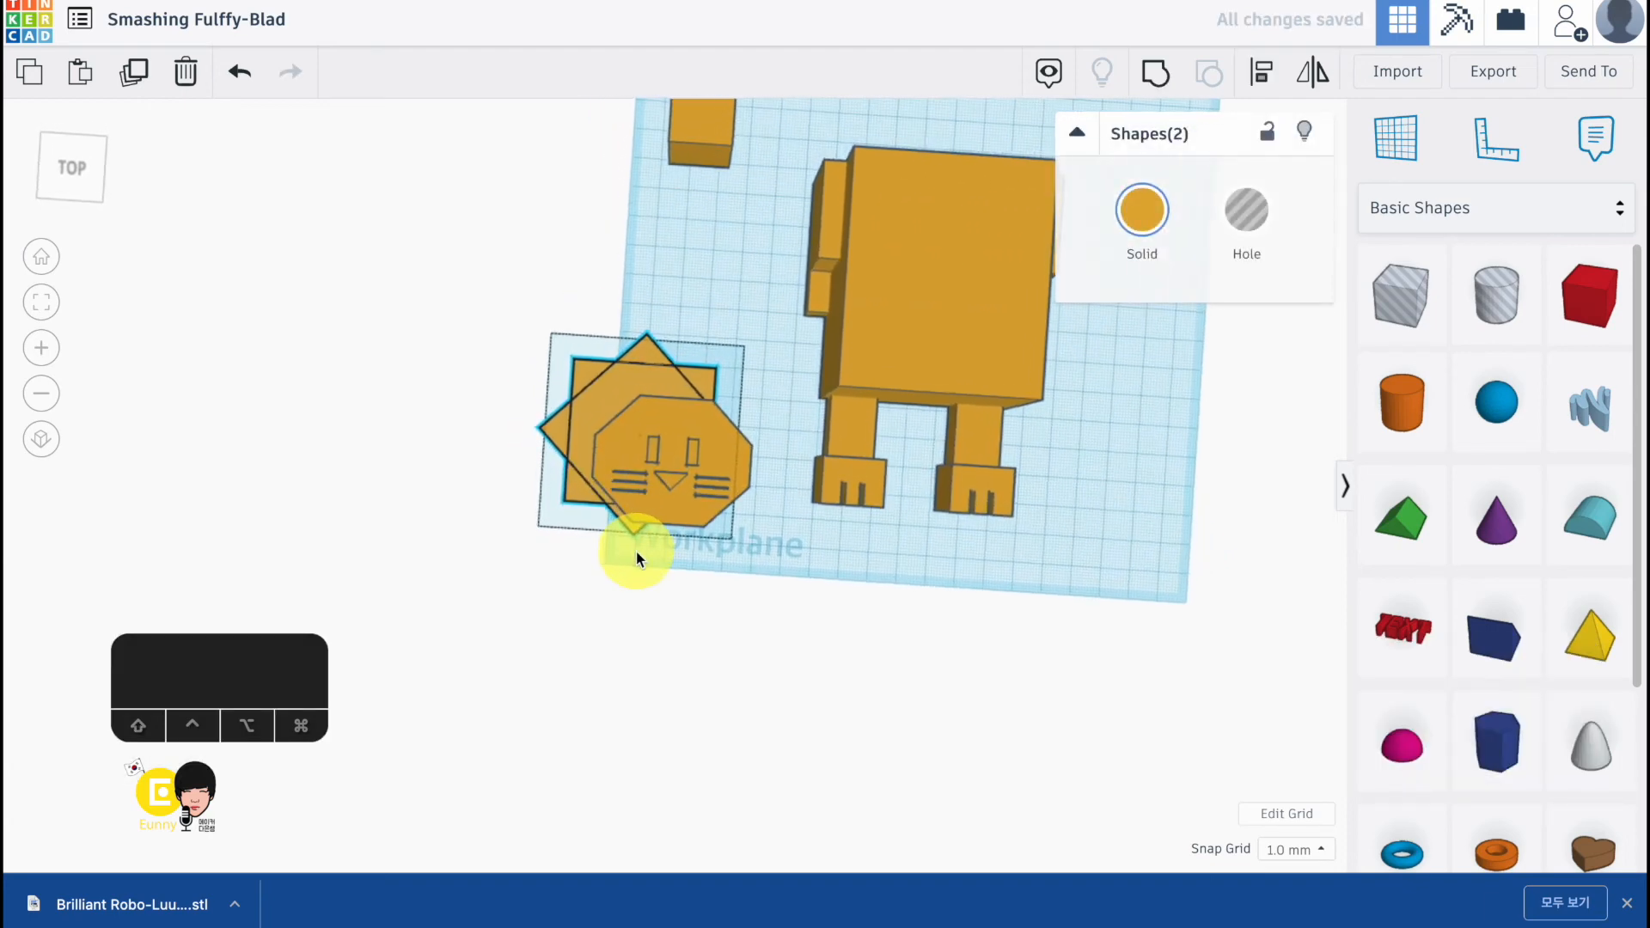
drag(648, 342, 649, 401)
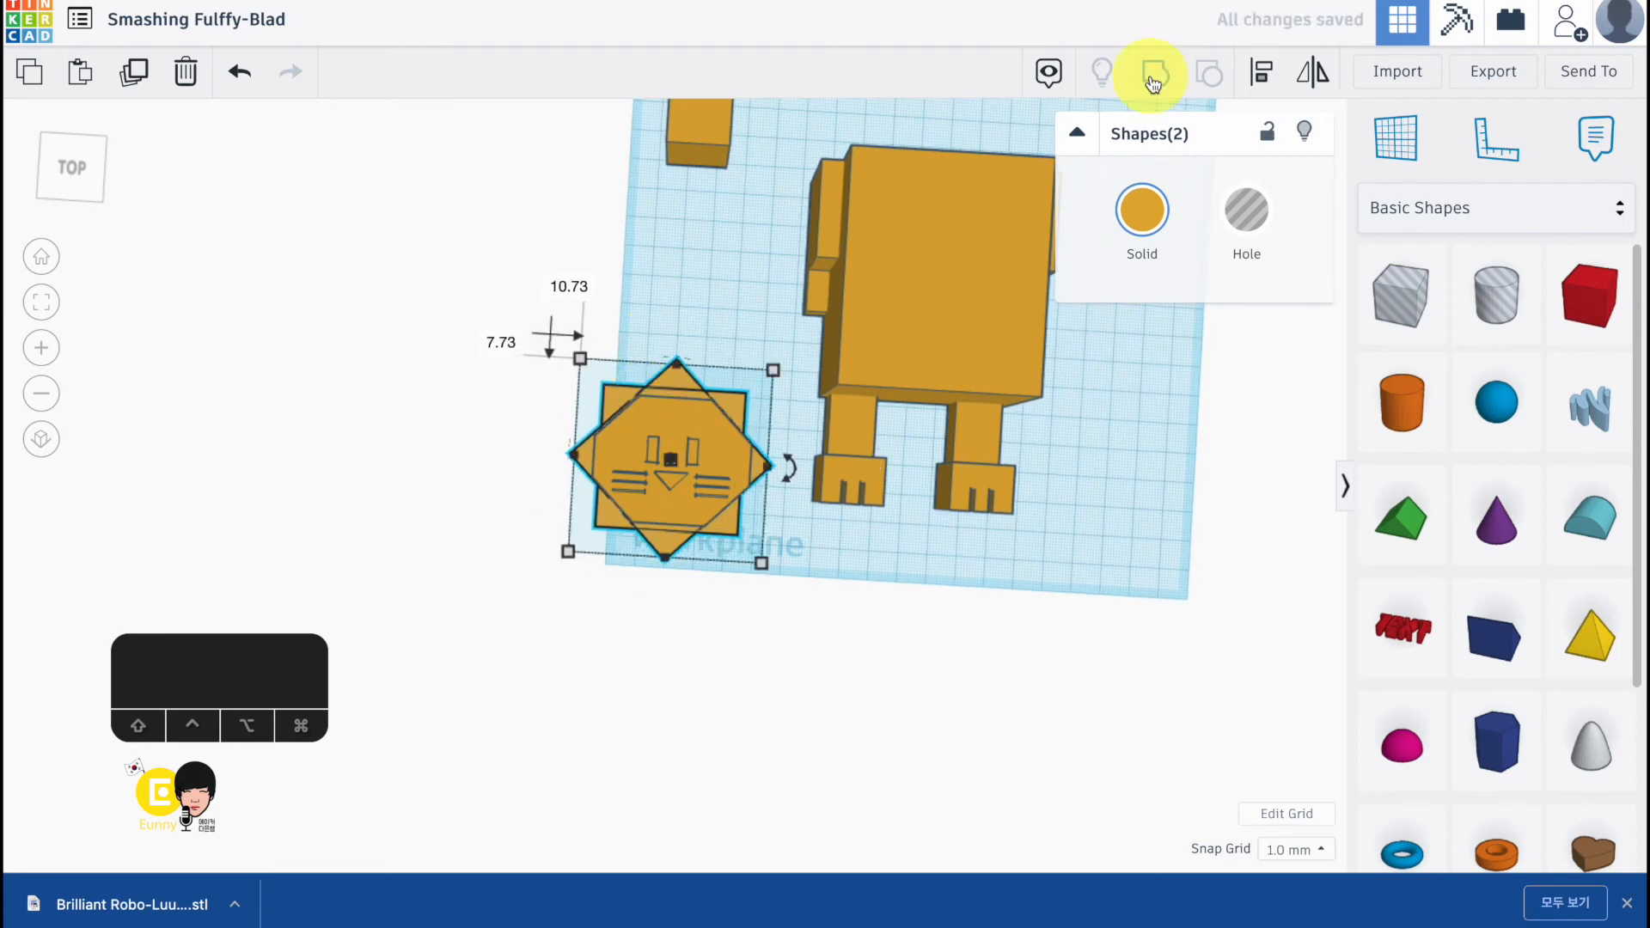
- Group the two boxes into one star-shaped mane and widen it to 76 mm
click(1154, 82)
drag(571, 456, 556, 459)
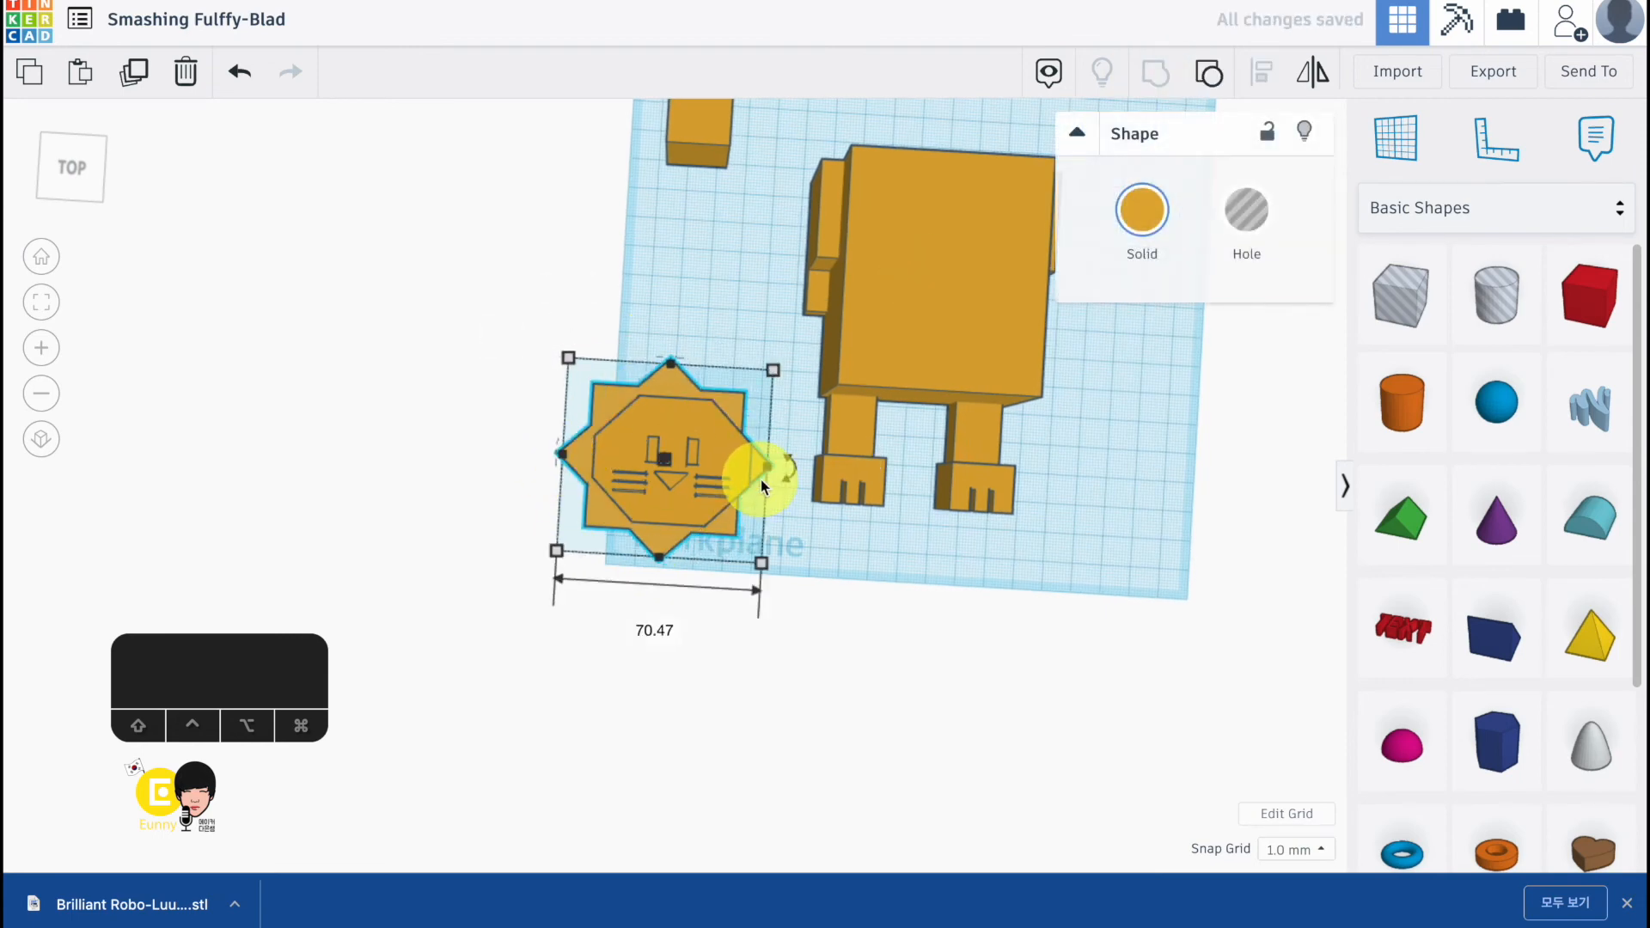
drag(766, 468, 783, 468)
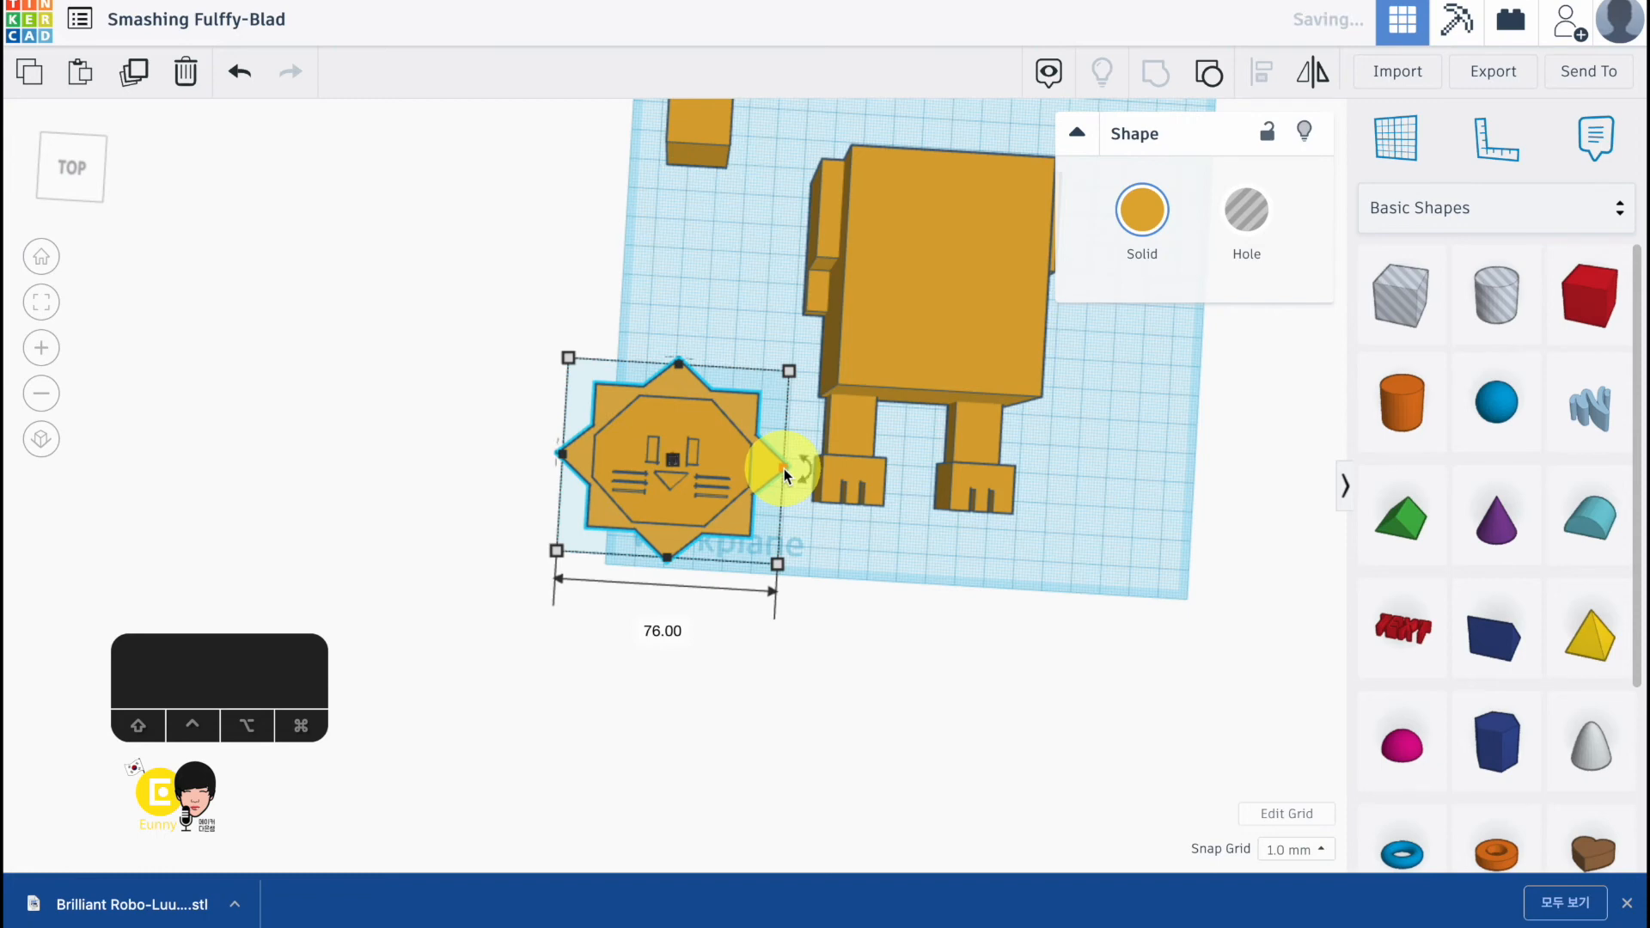
- Align the star-shaped mane with the octagonal face
shift+click(673, 460)
click(1260, 73)
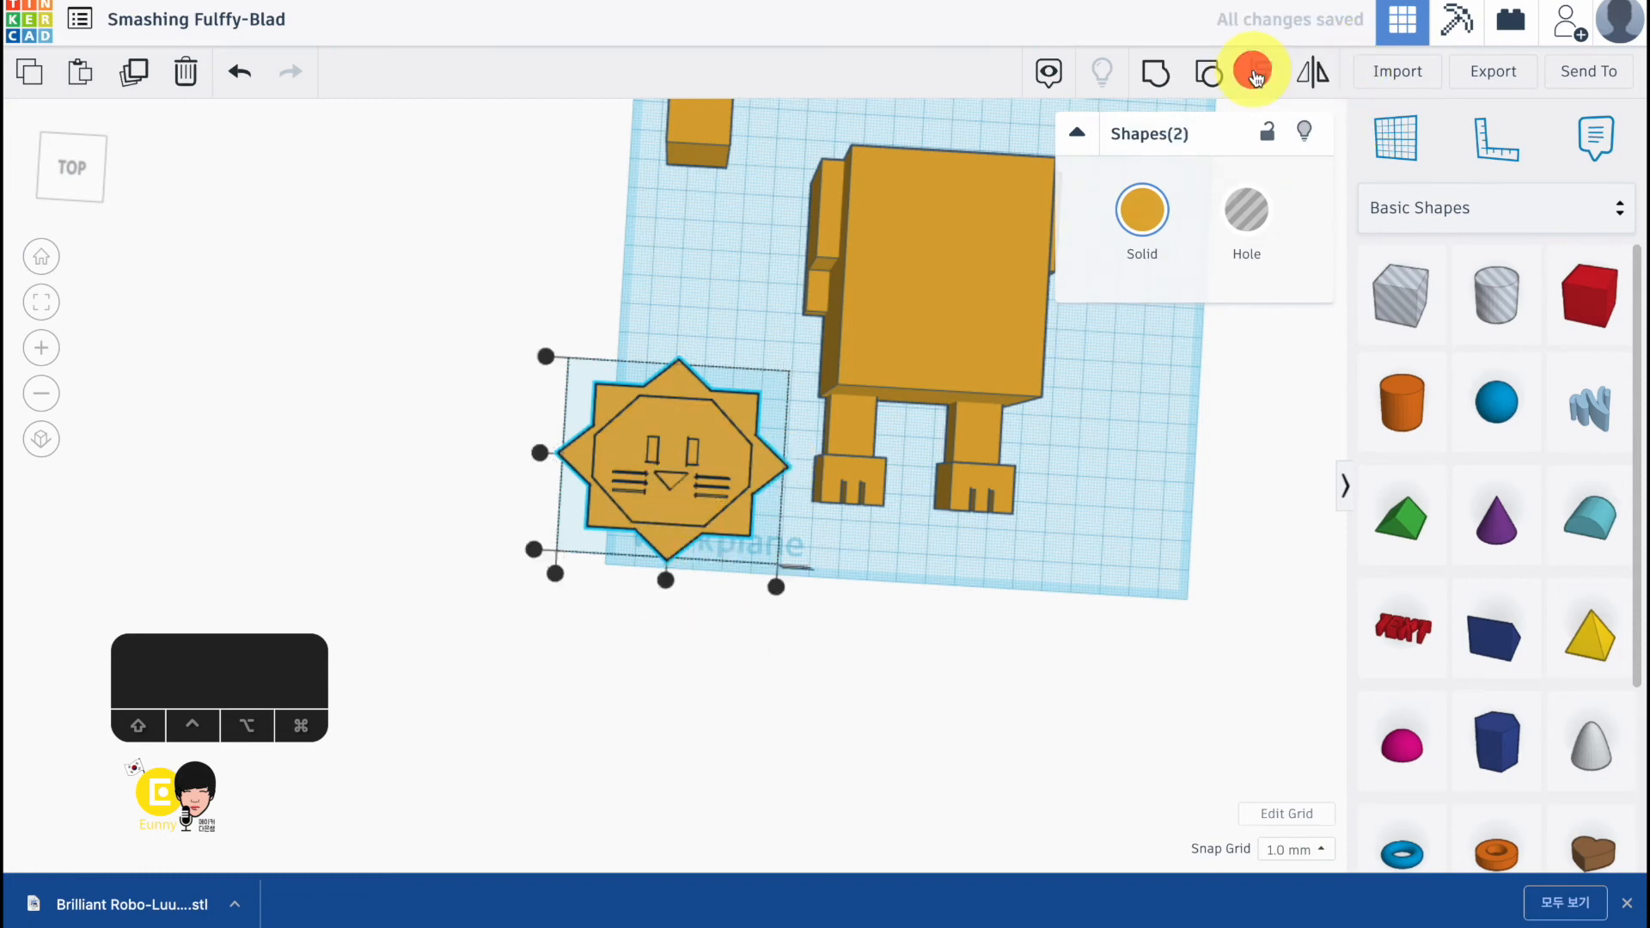
click(853, 624)
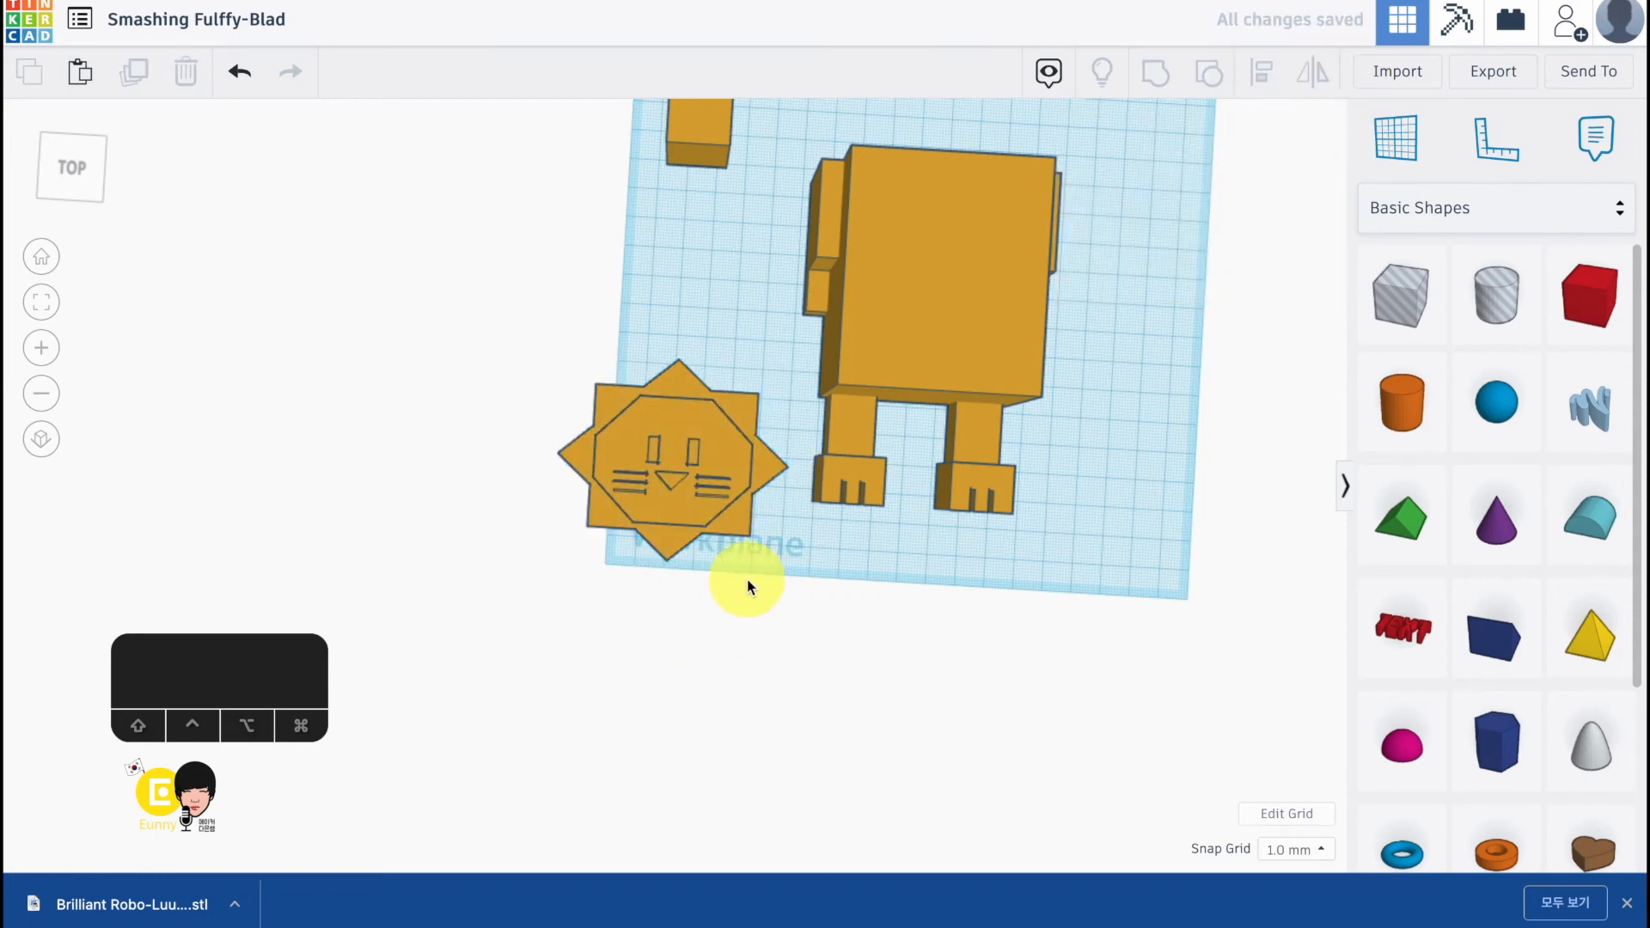
- Set the star-shaped mane's height to about 13 mm
drag(752, 571, 698, 497)
right_drag(698, 497, 427, 324)
click(606, 502)
click(611, 488)
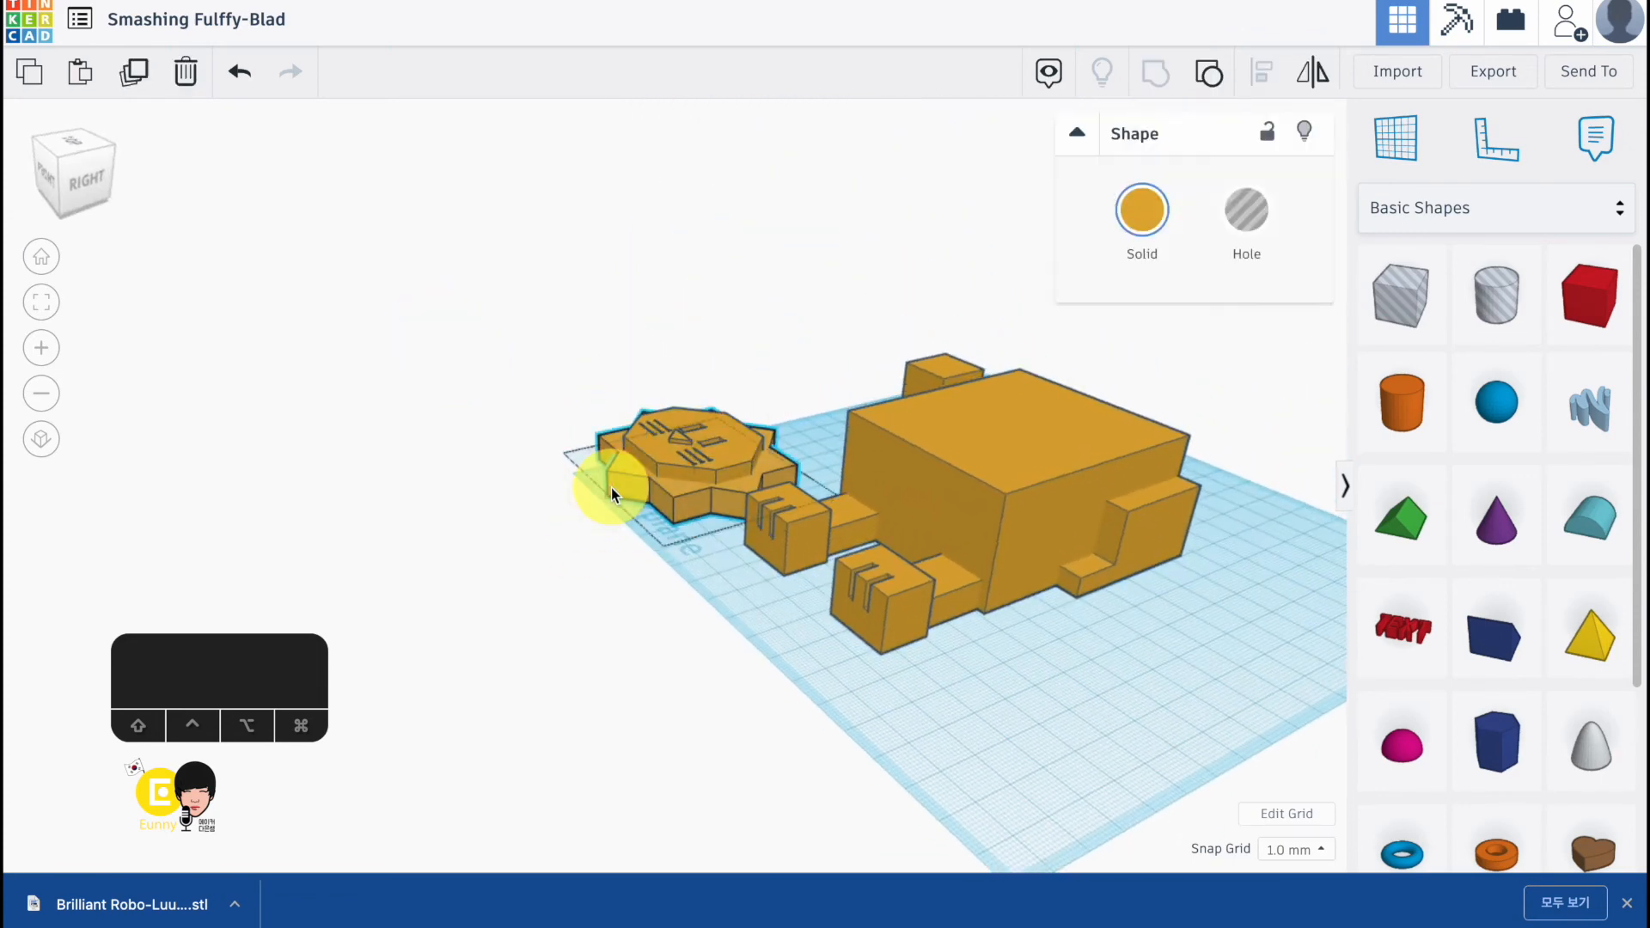
right_drag(611, 487, 650, 455)
drag(693, 450, 693, 445)
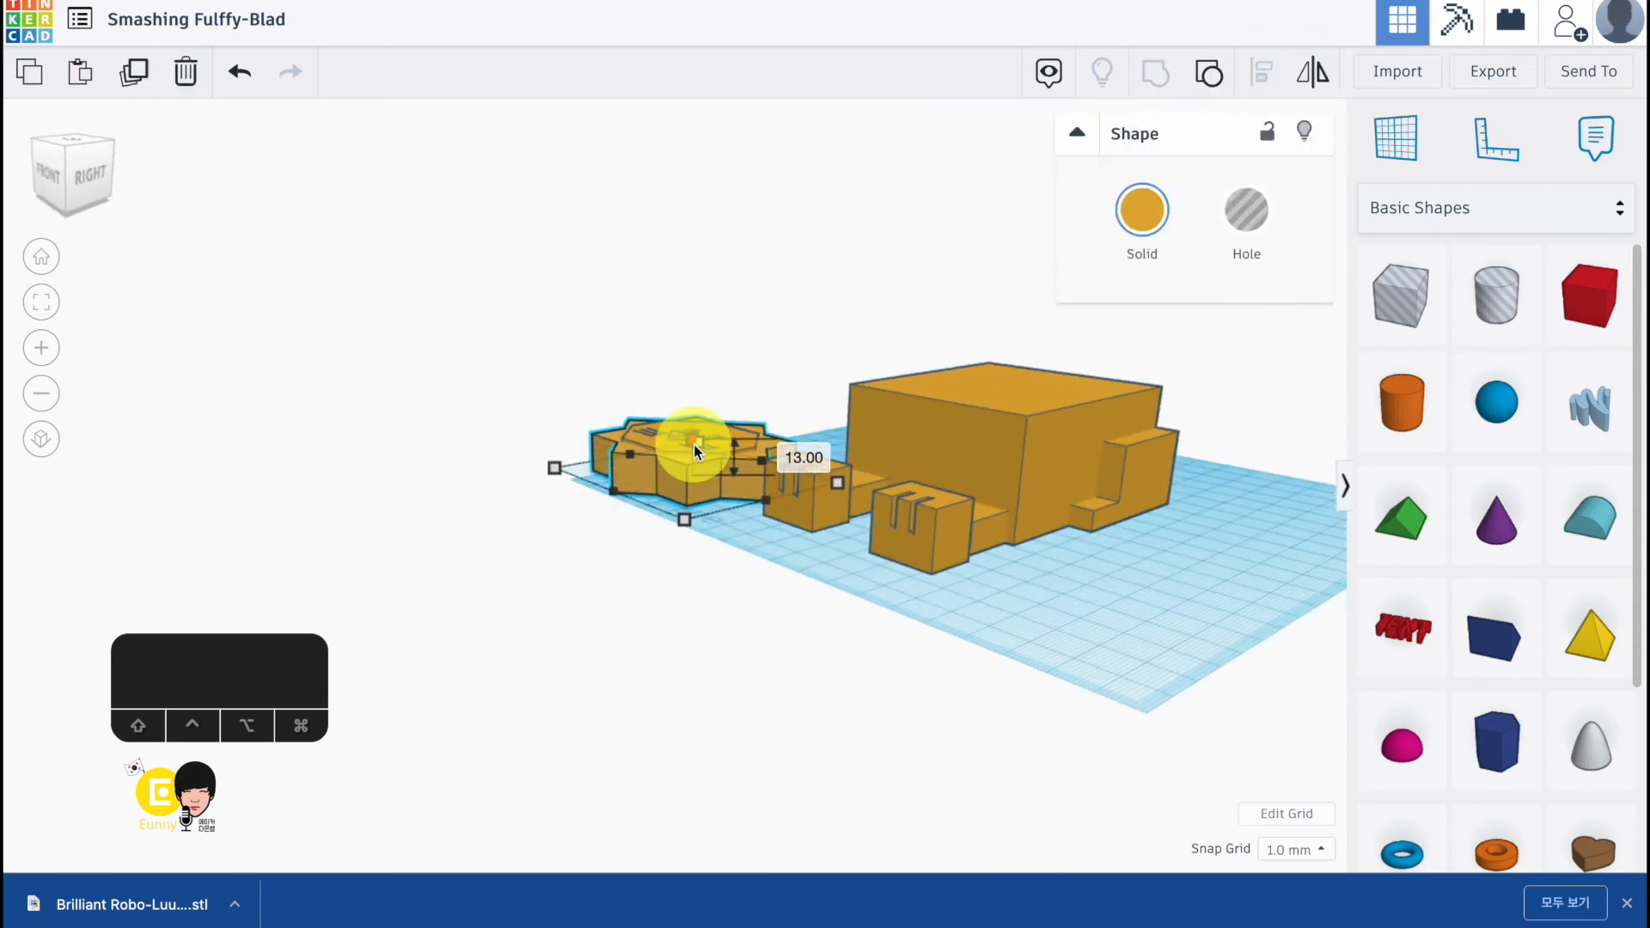
- Rotate the mane and face upright together and place them against the front of the body above the front legs
click(525, 431)
right_drag(524, 431, 700, 560)
click(667, 467)
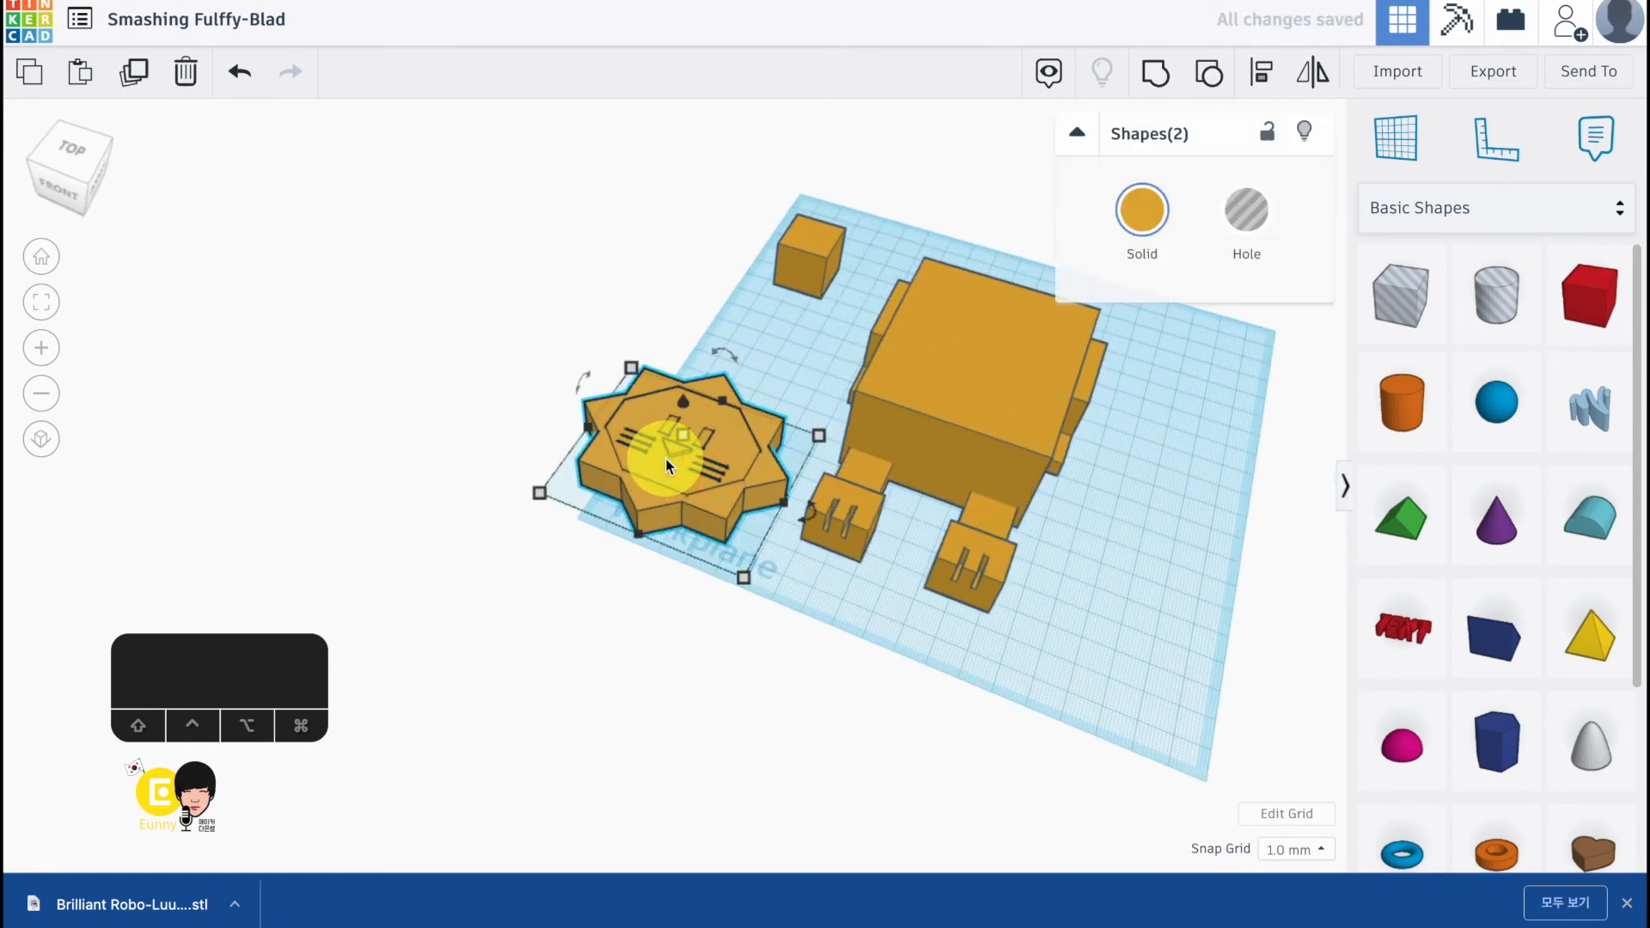
drag(578, 369, 565, 432)
drag(739, 456, 993, 477)
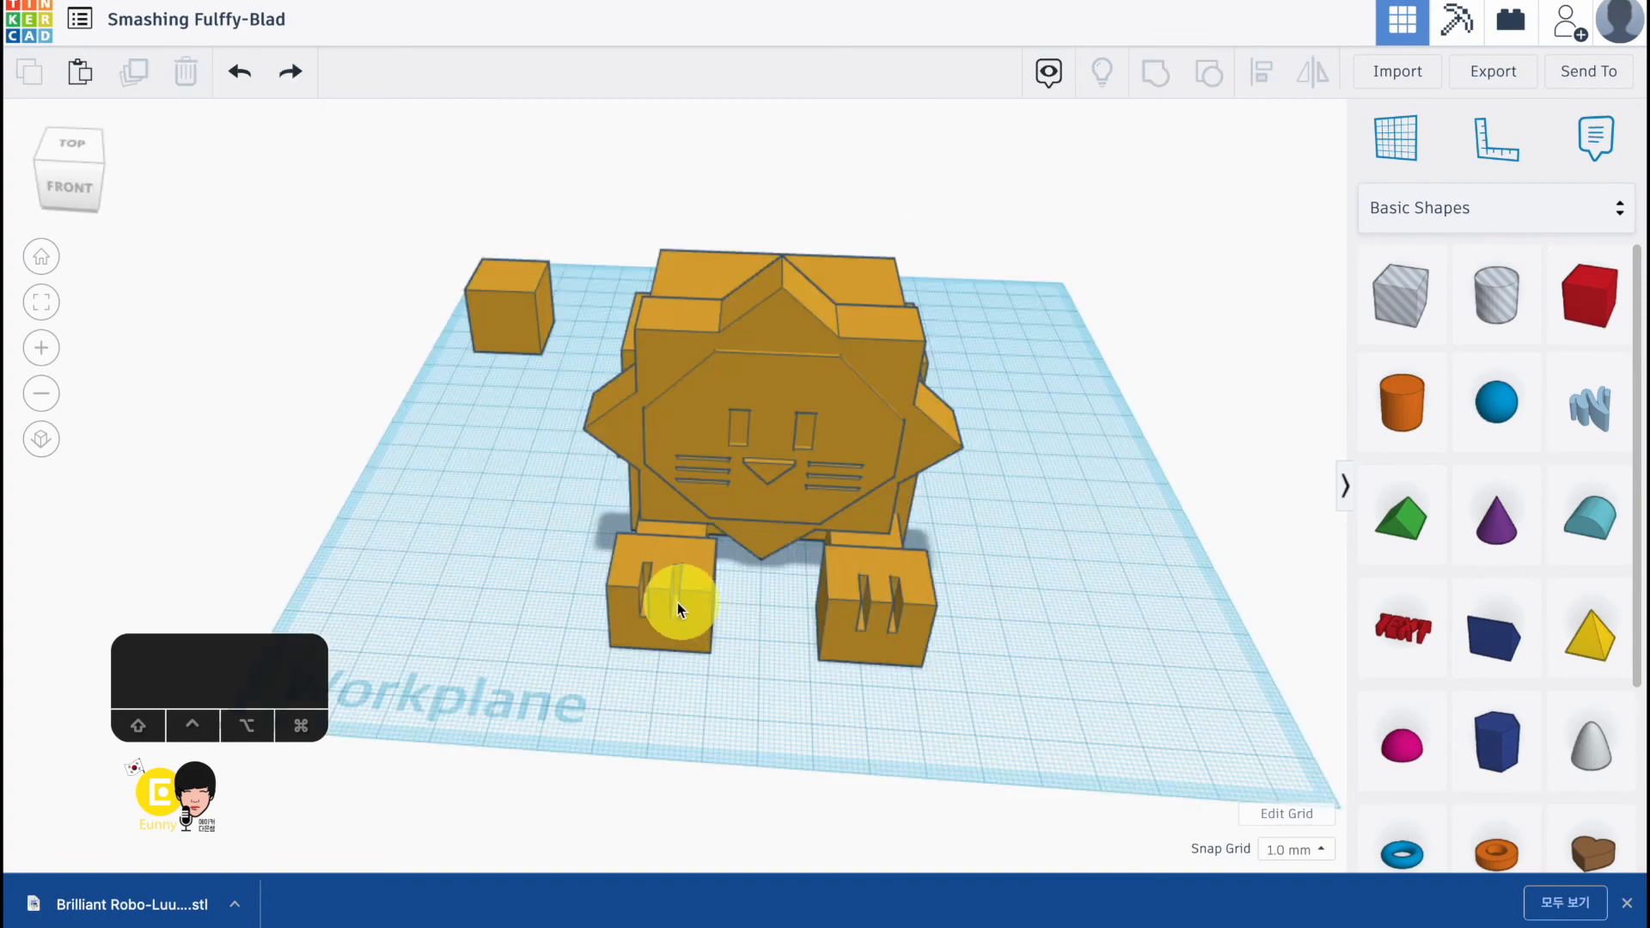
- Group the two front legs with their slotted feet into one shape
click(677, 602)
right_drag(808, 660, 808, 732)
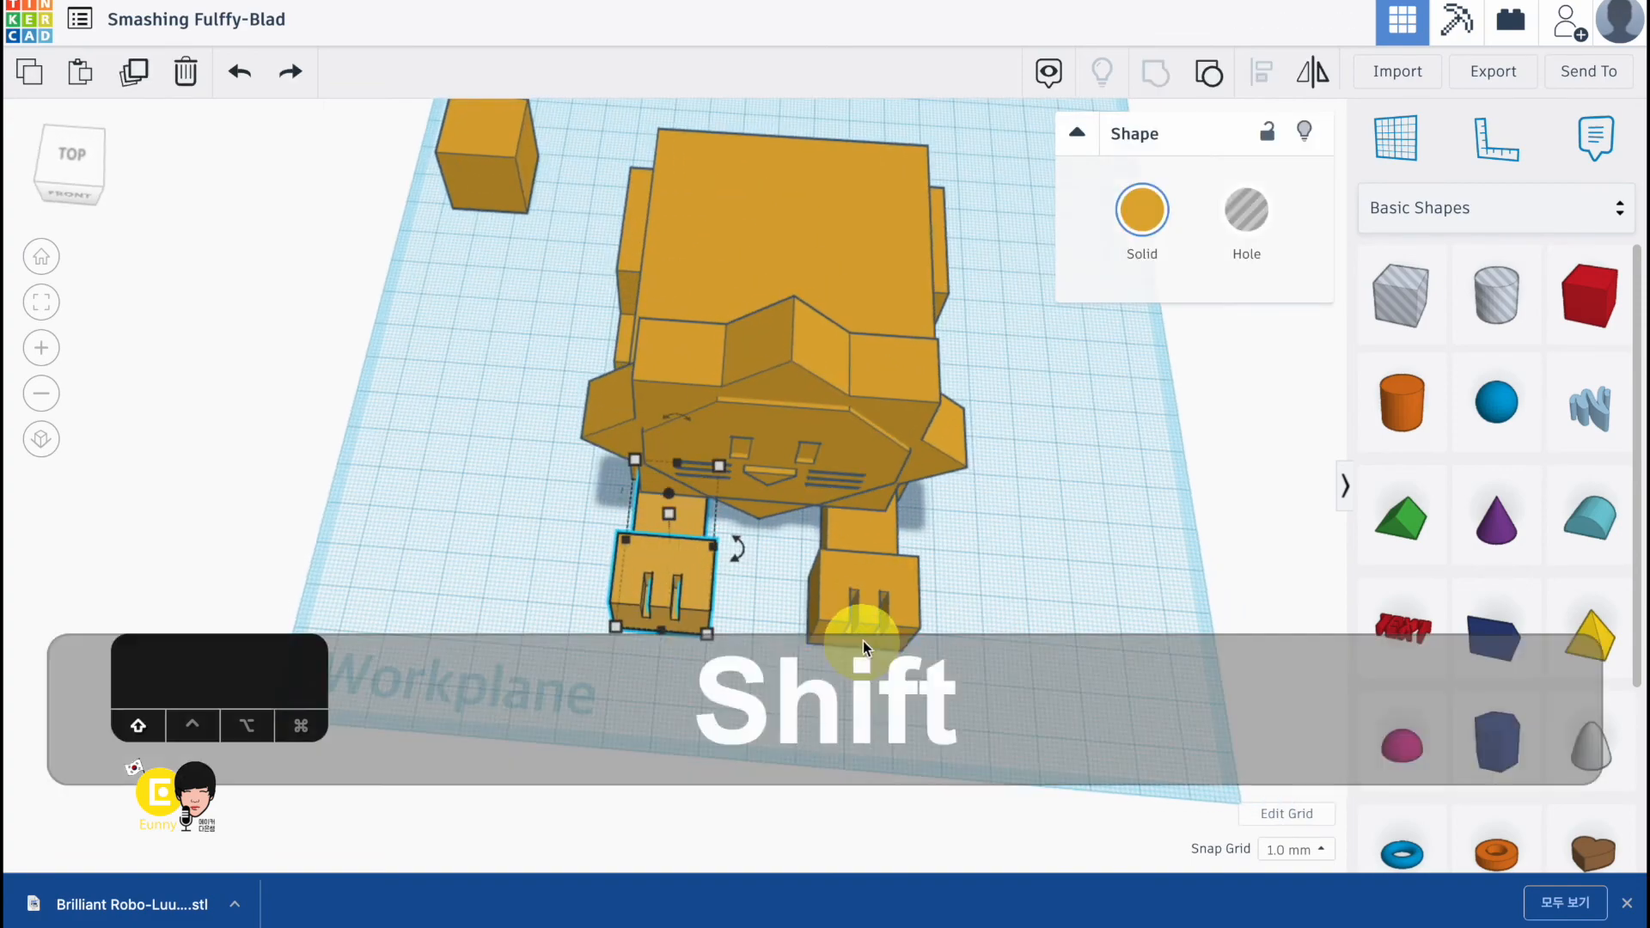
shift+click(863, 628)
click(1155, 71)
- Centre the body, legs, mane and face on one another across the animal's width
drag(1002, 284, 552, 711)
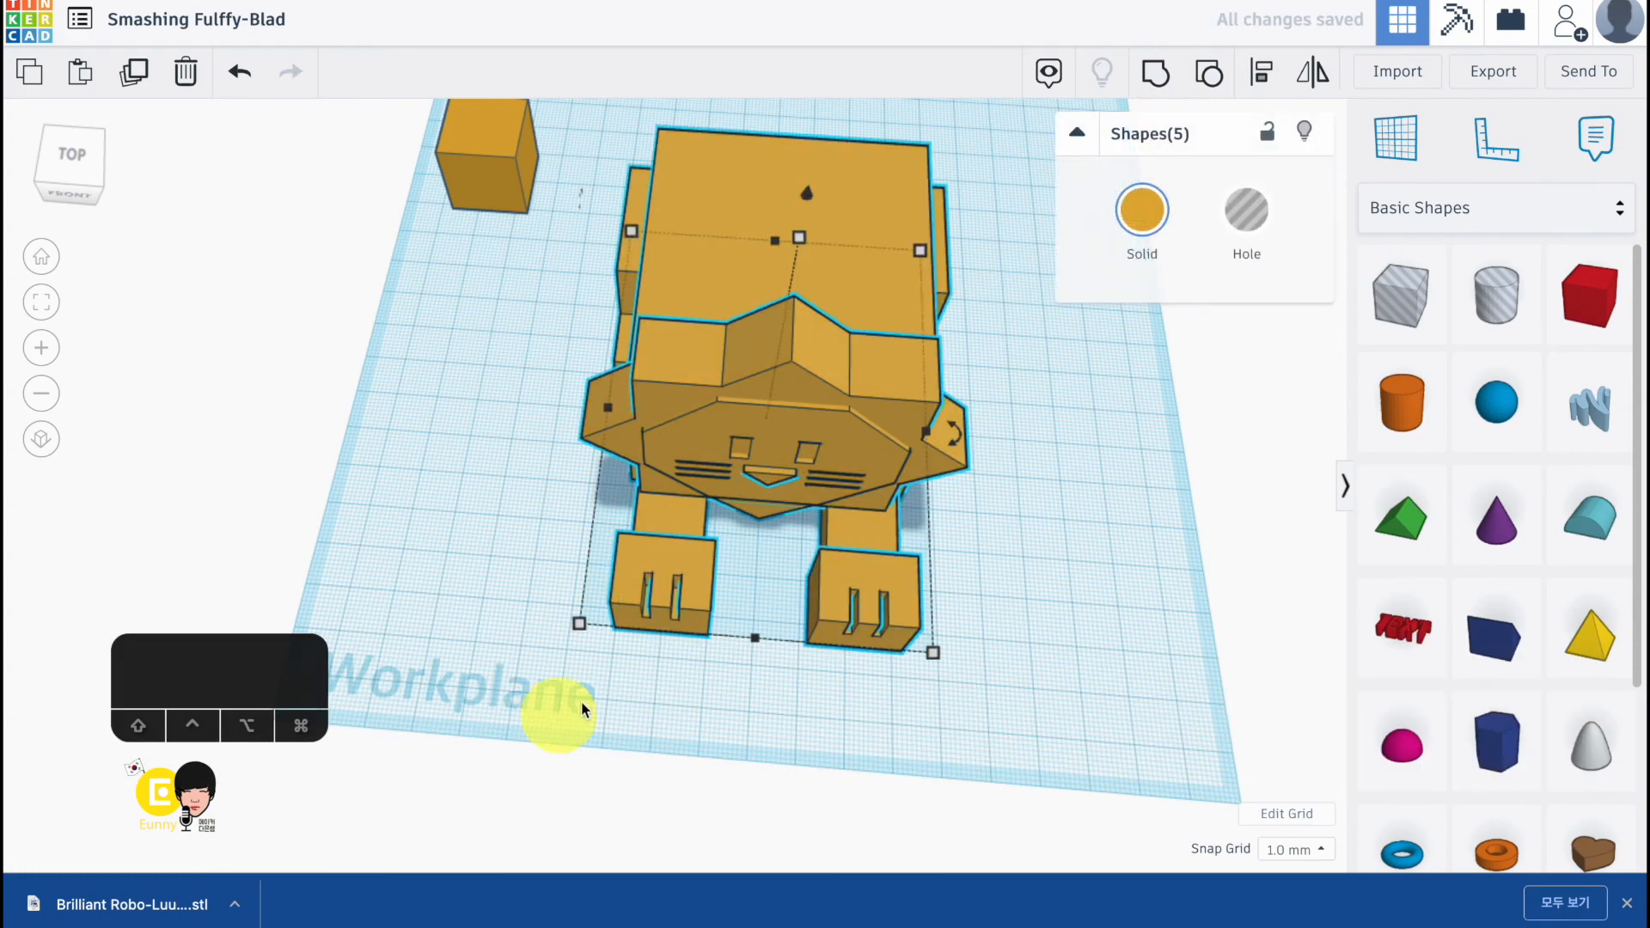
click(1262, 73)
click(758, 677)
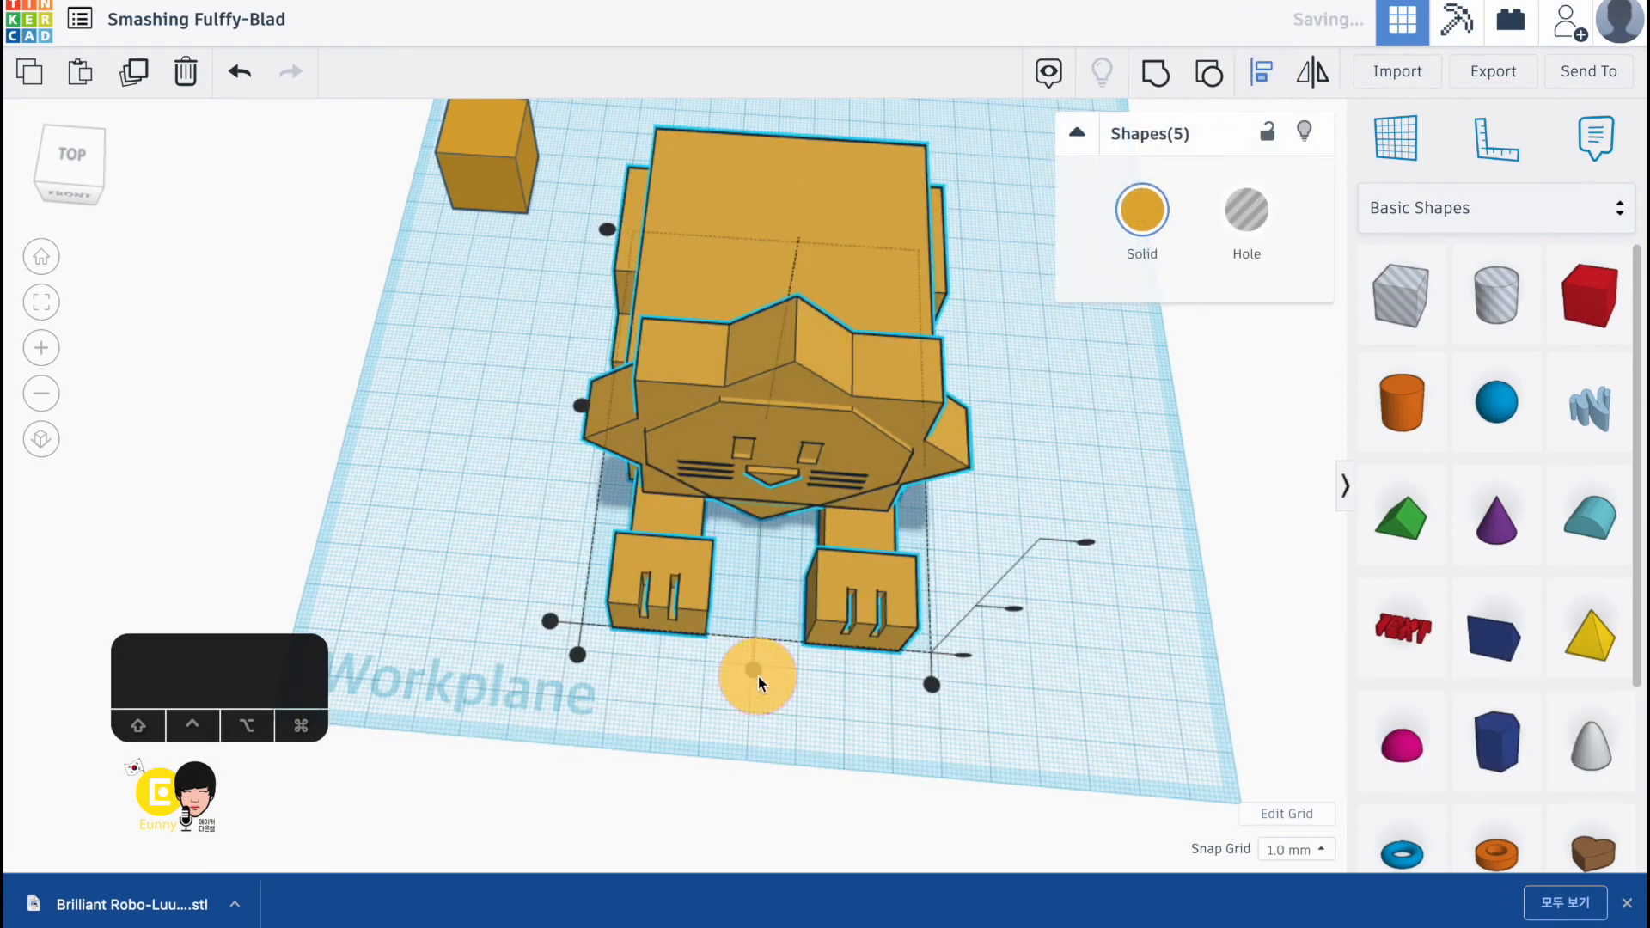
click(1098, 454)
click(1099, 457)
- Duplicate the body box, shrink the copy to about 63 by 53.5 mm, make it taller and raise it 3 mm
right_drag(1023, 469, 627, 455)
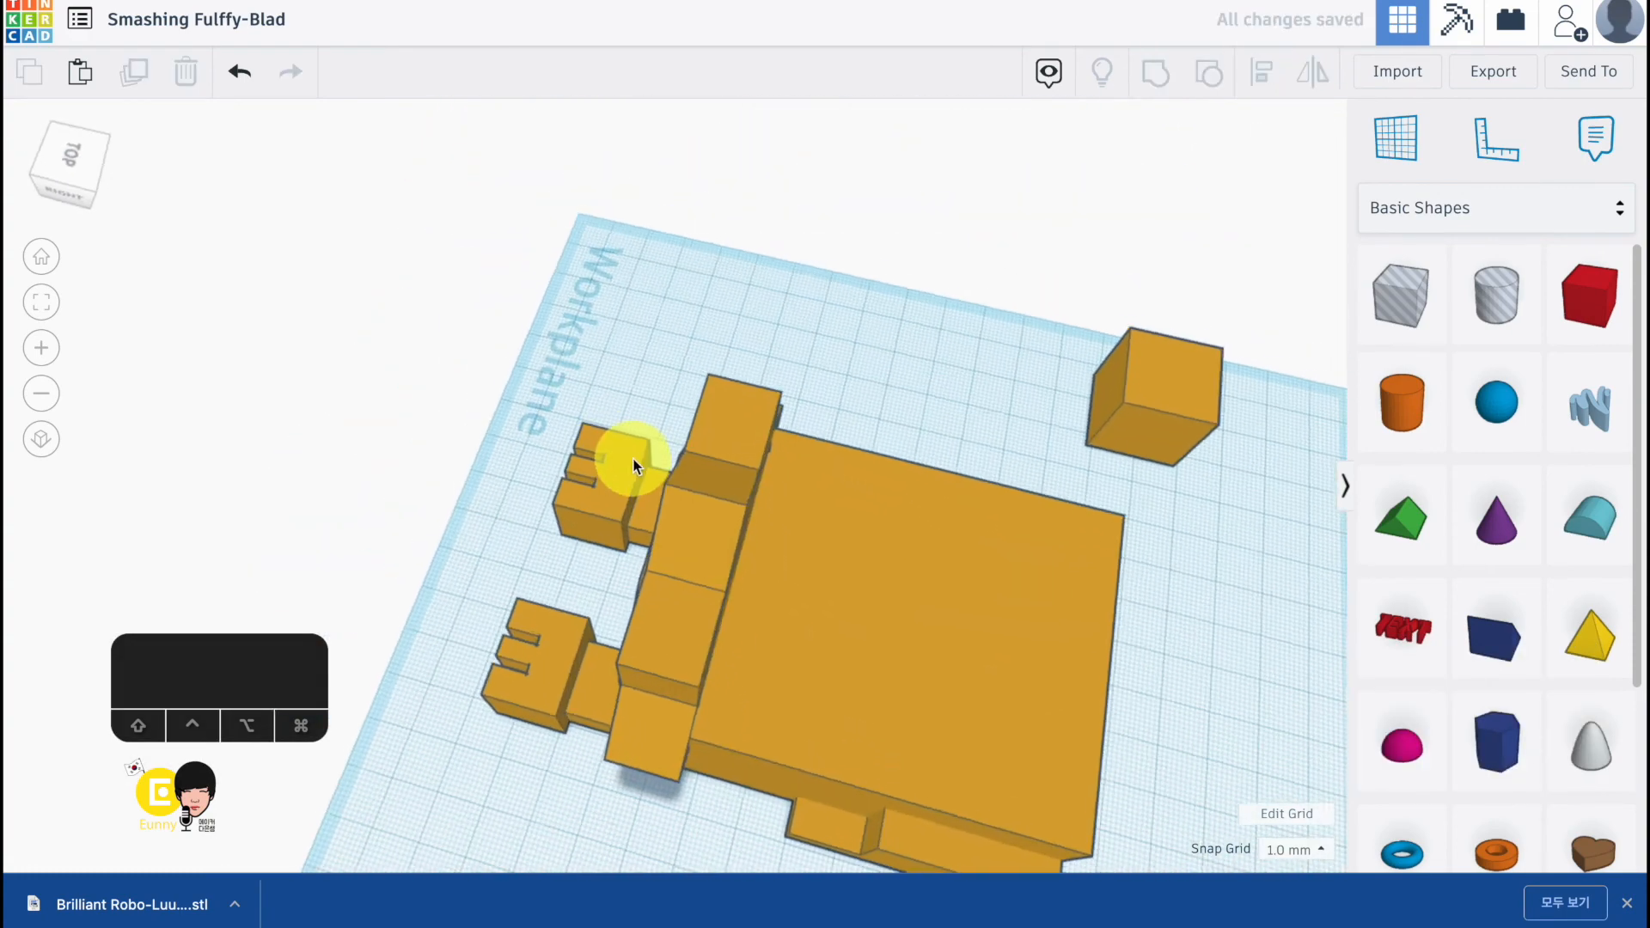
click(885, 612)
ctrl+drag(885, 612, 666, 441)
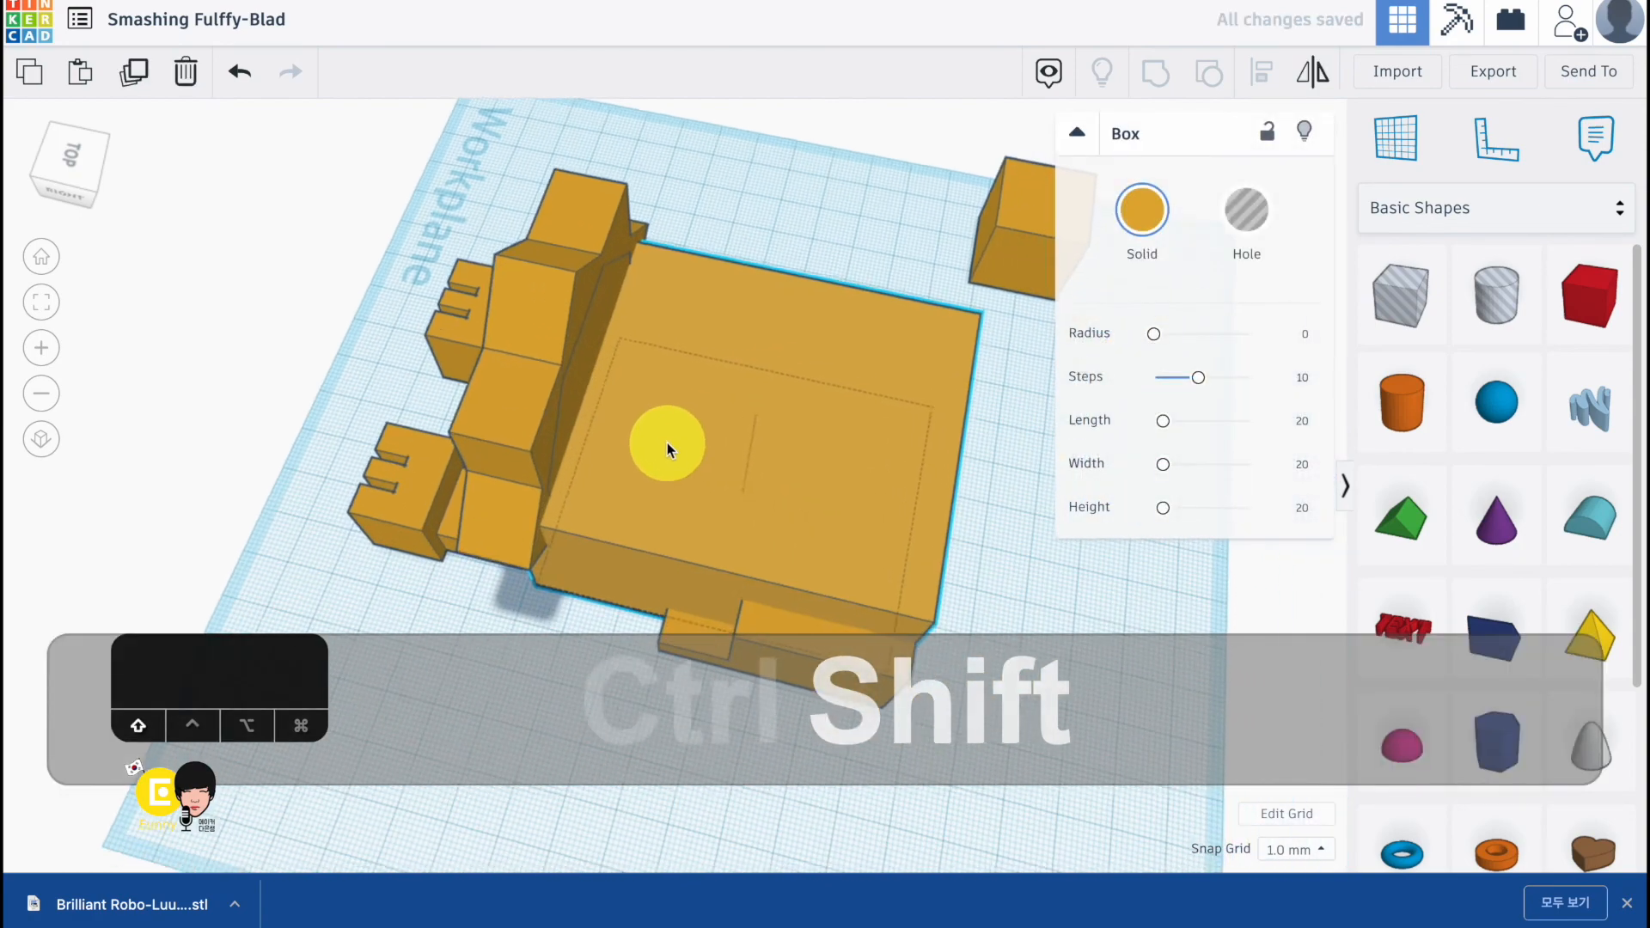
shift+drag(891, 670, 840, 620)
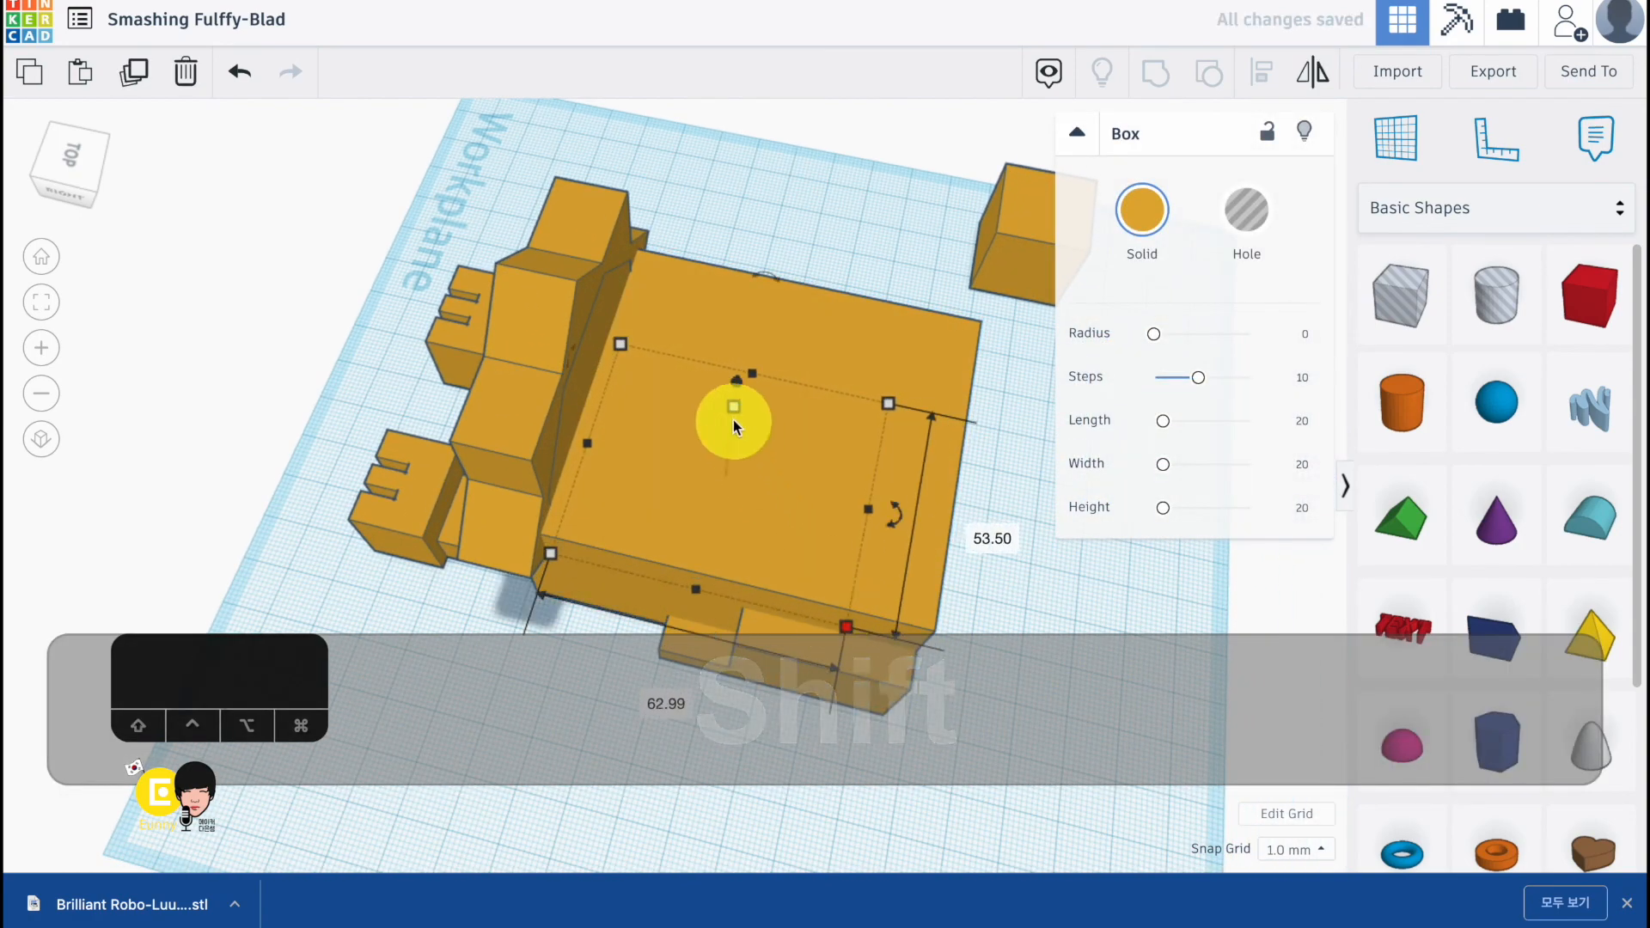
drag(734, 419, 748, 268)
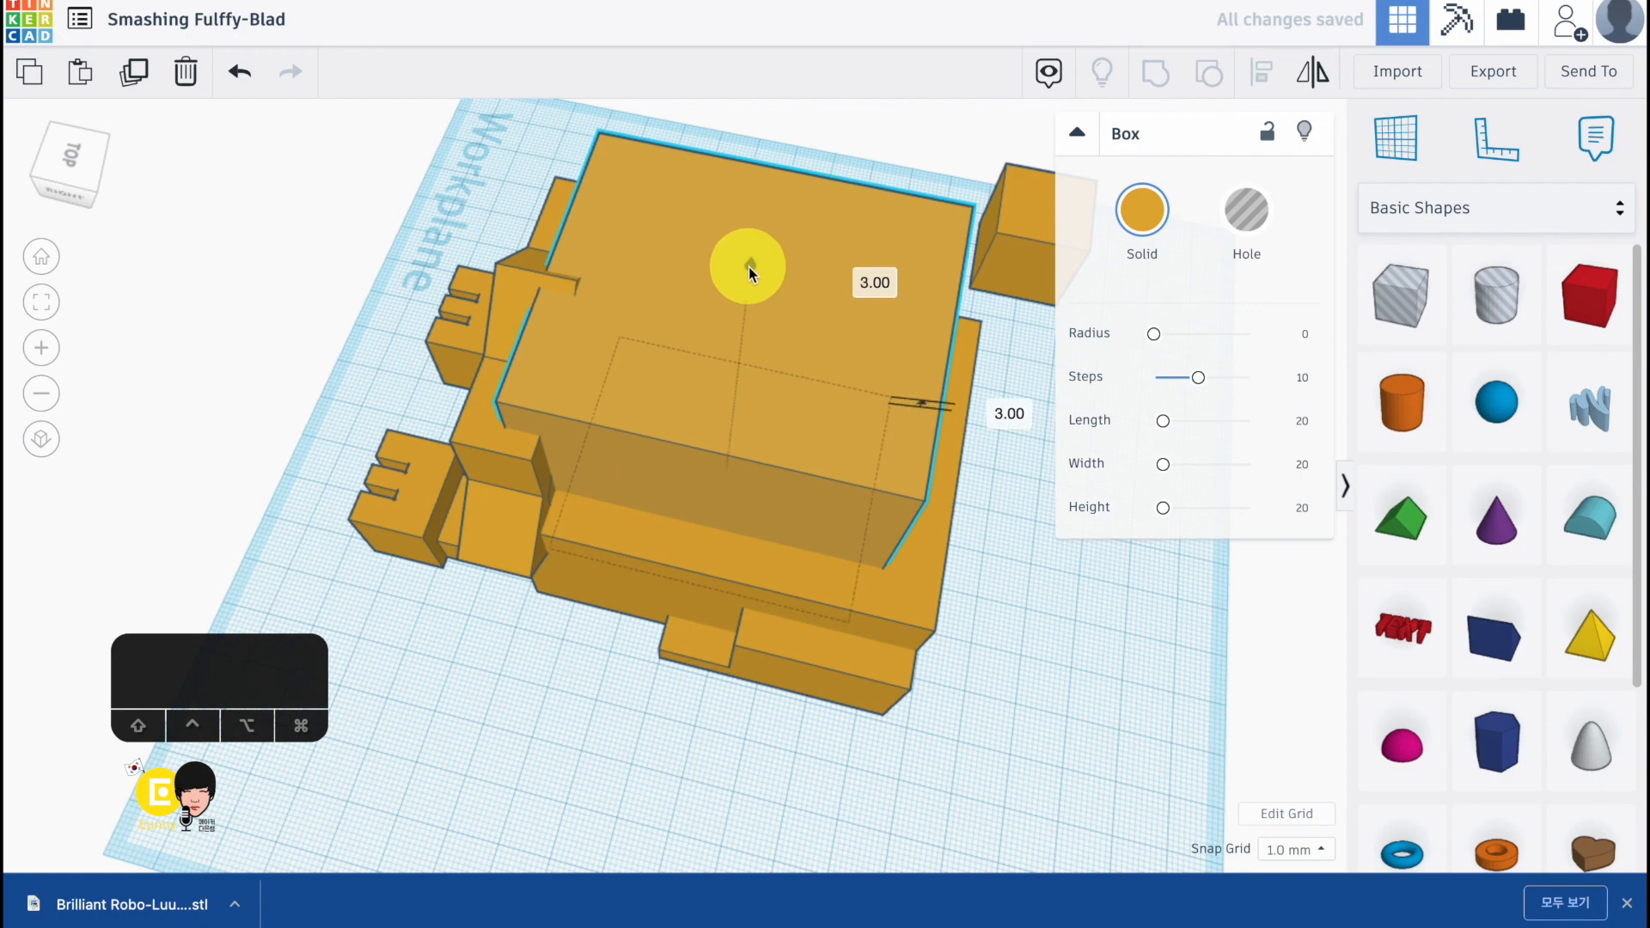
- Centre the smaller inner box on the body in both length and width
shift+click(833, 590)
click(1258, 76)
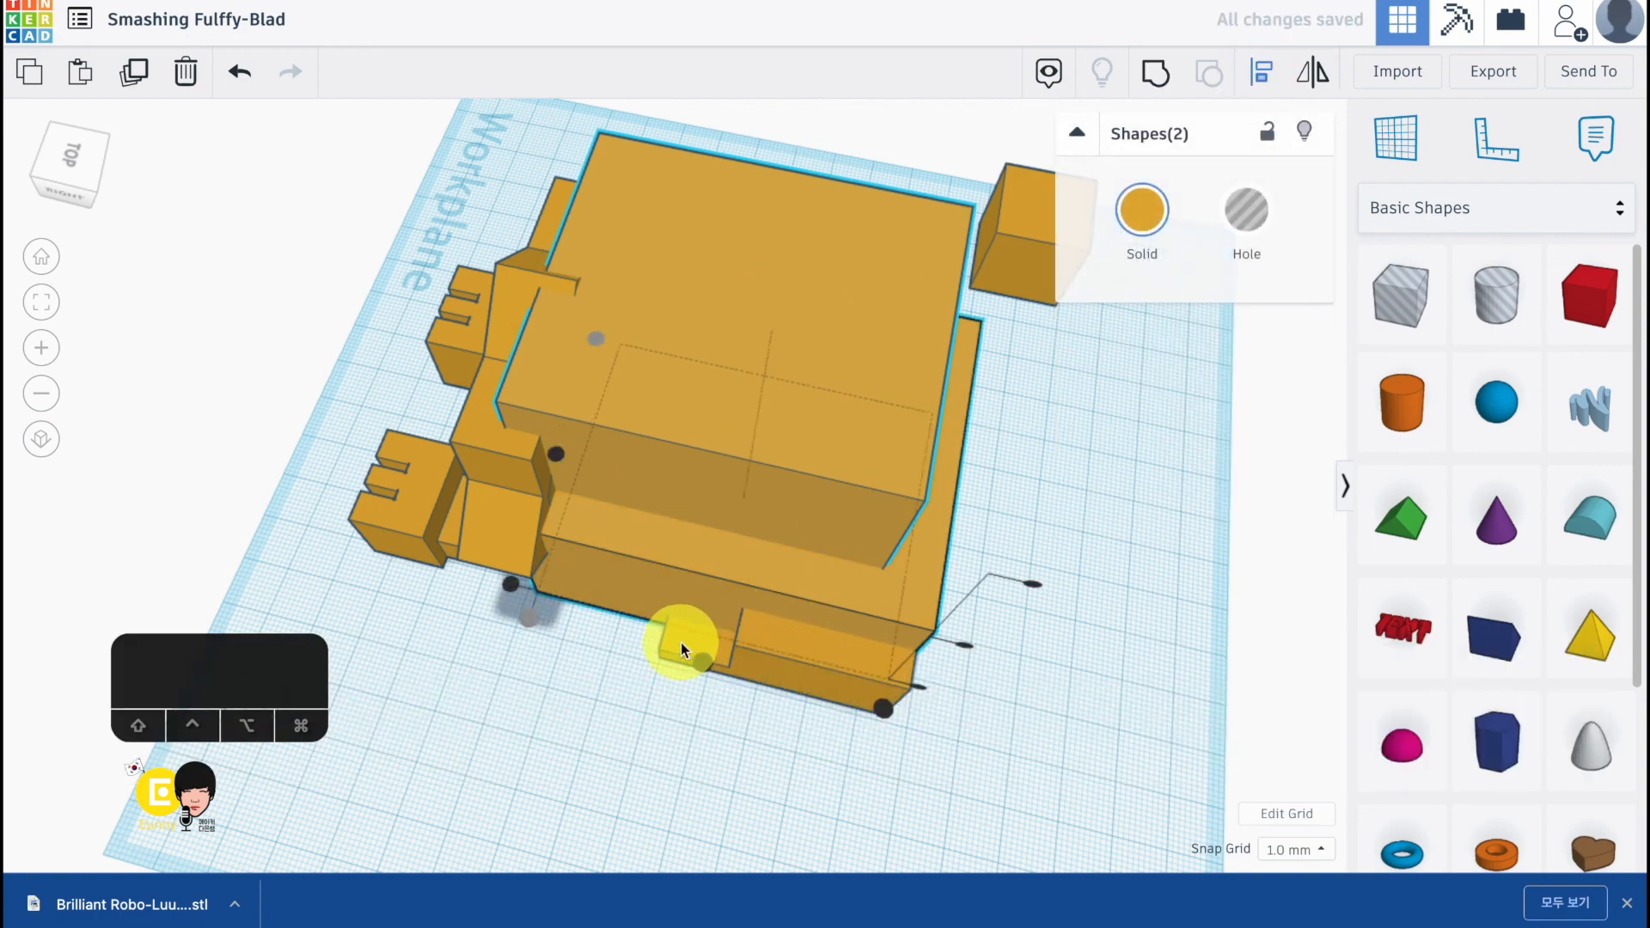
click(701, 660)
click(556, 453)
click(1048, 509)
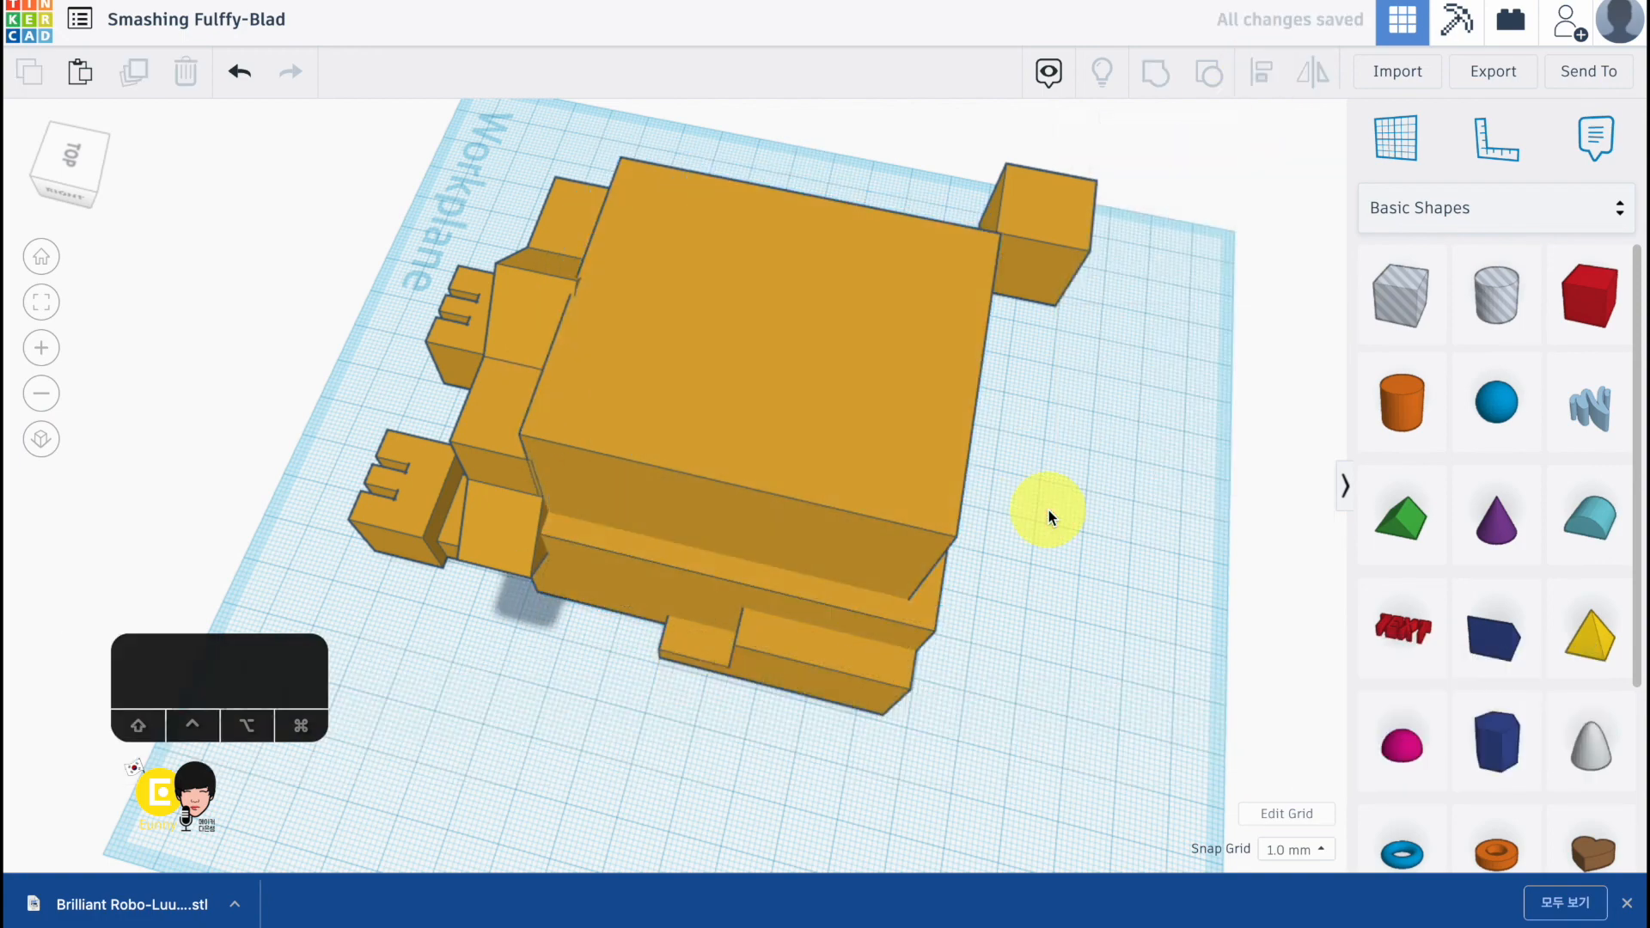
- Turn the inner box into a hole and nudge it 1 mm towards the rear of the body
click(772, 400)
click(1246, 213)
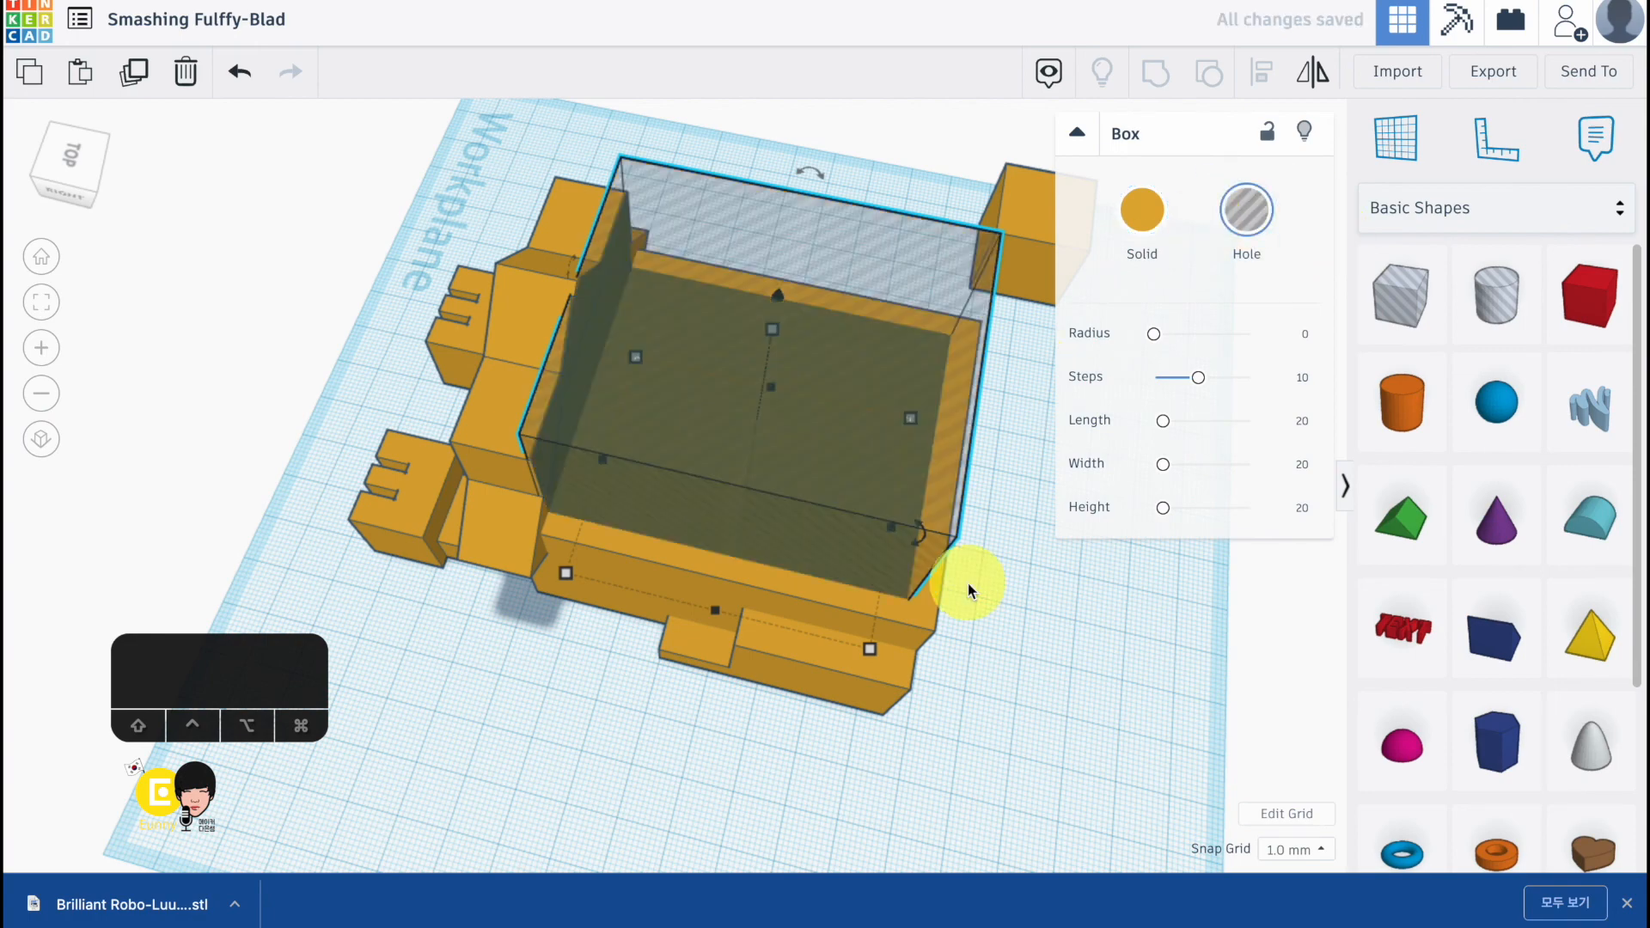
key(Right)
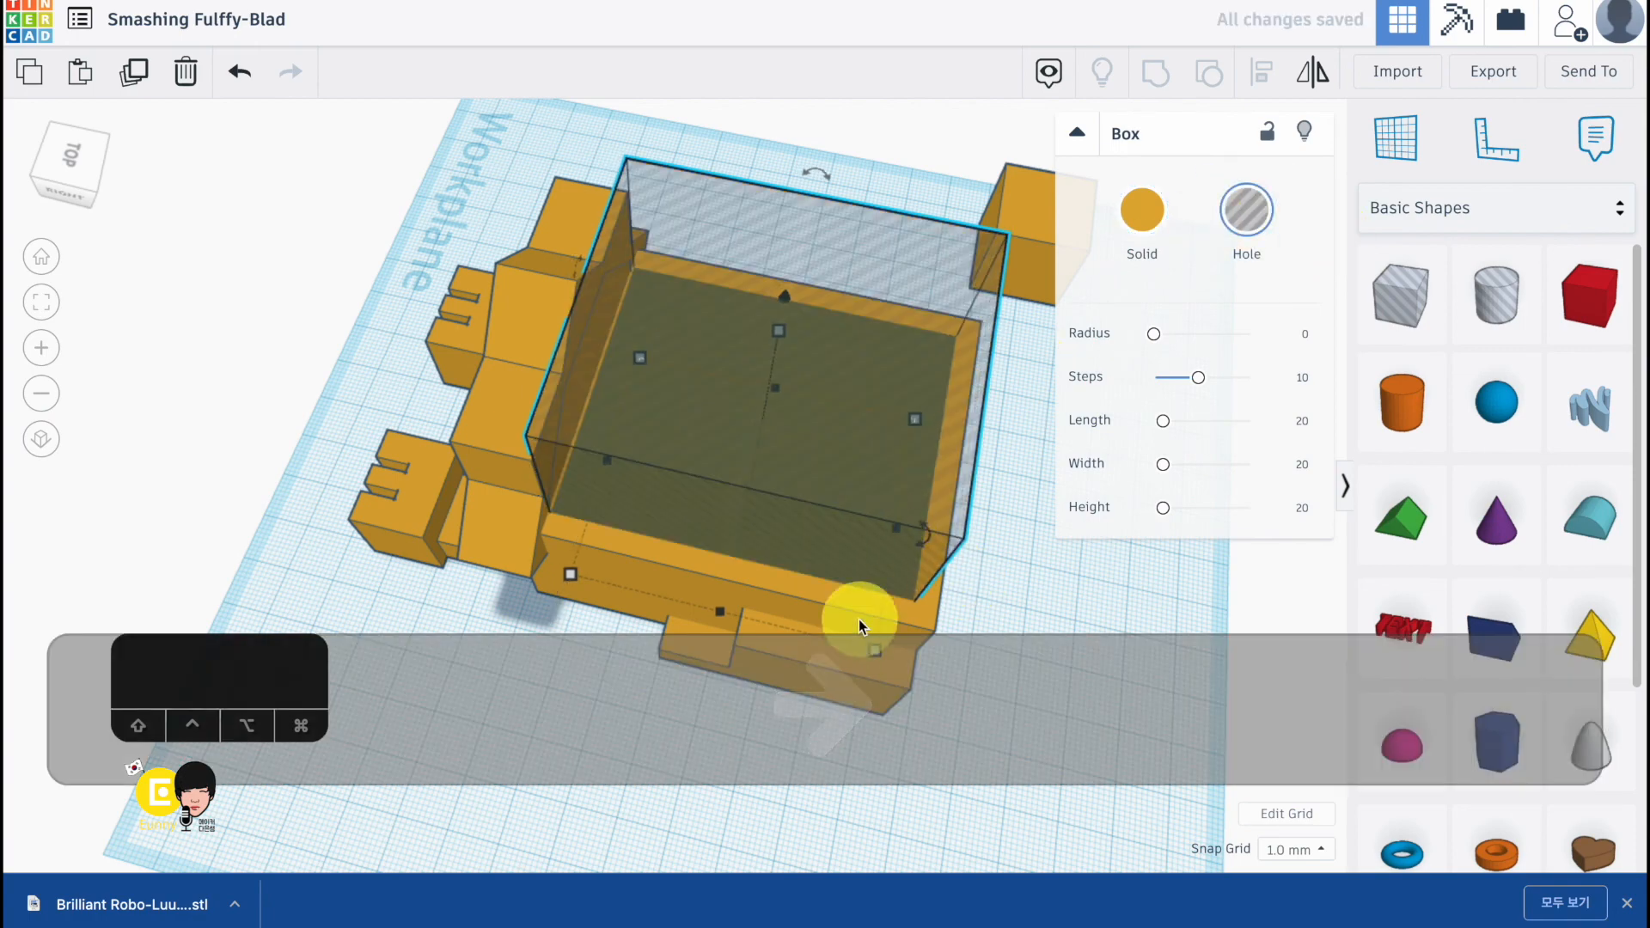
- Group the body and legs with the hole box, leaving the mane out, to hollow the body into an open container
shift+click(849, 607)
shift+click(891, 678)
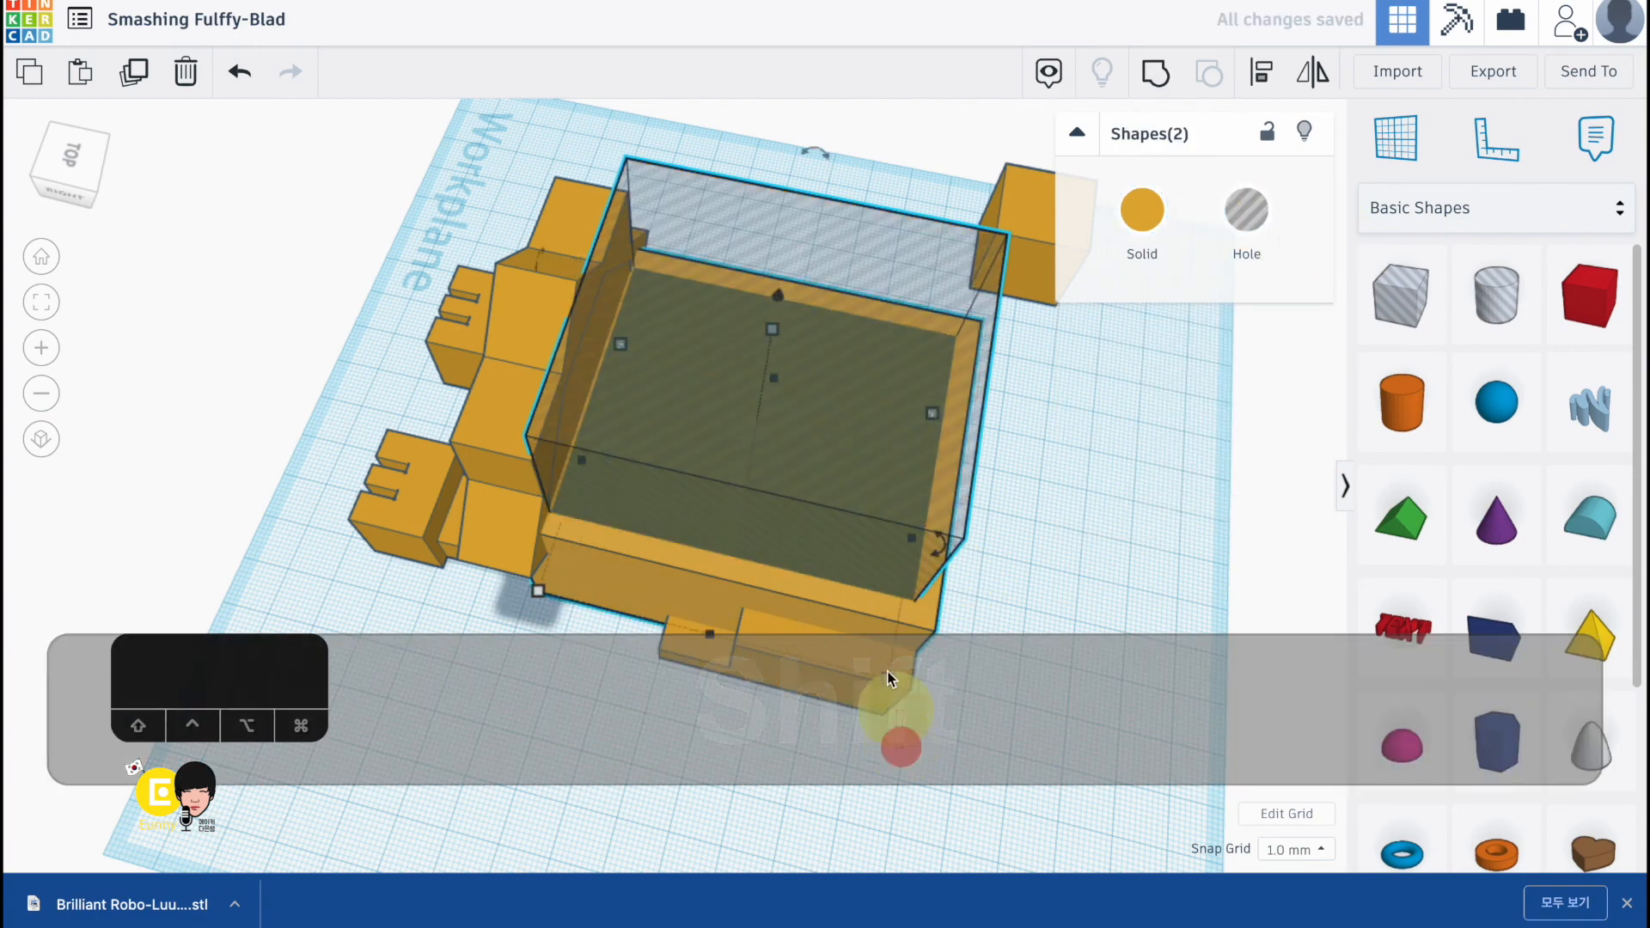
drag(405, 166, 901, 687)
shift+click(479, 406)
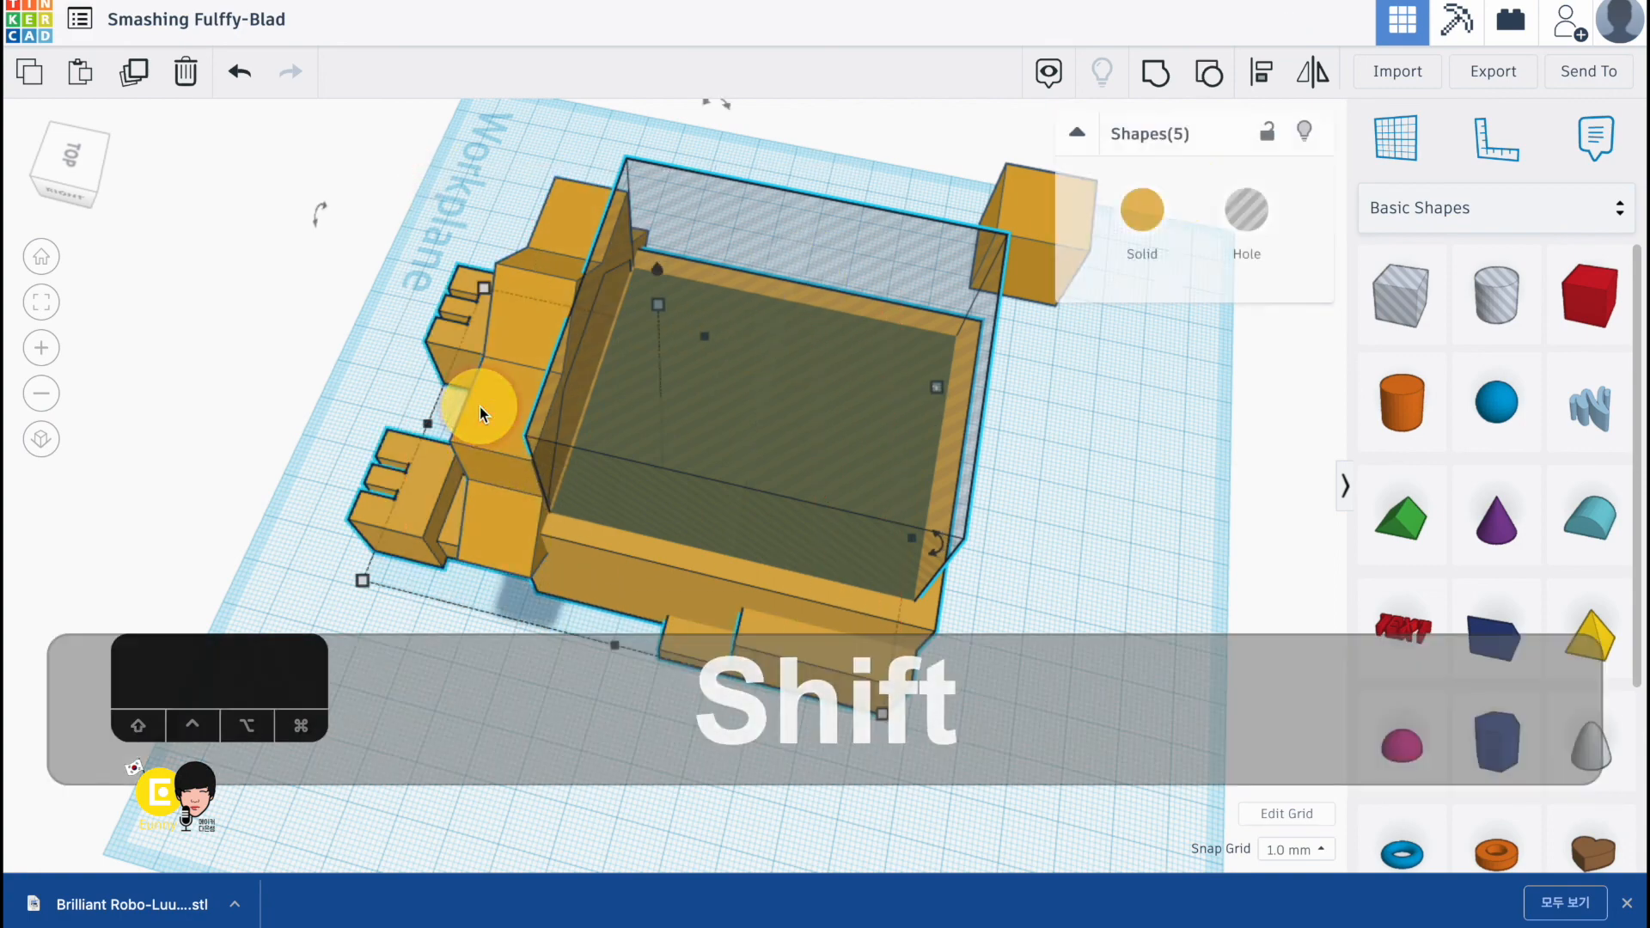
click(1155, 72)
click(1112, 646)
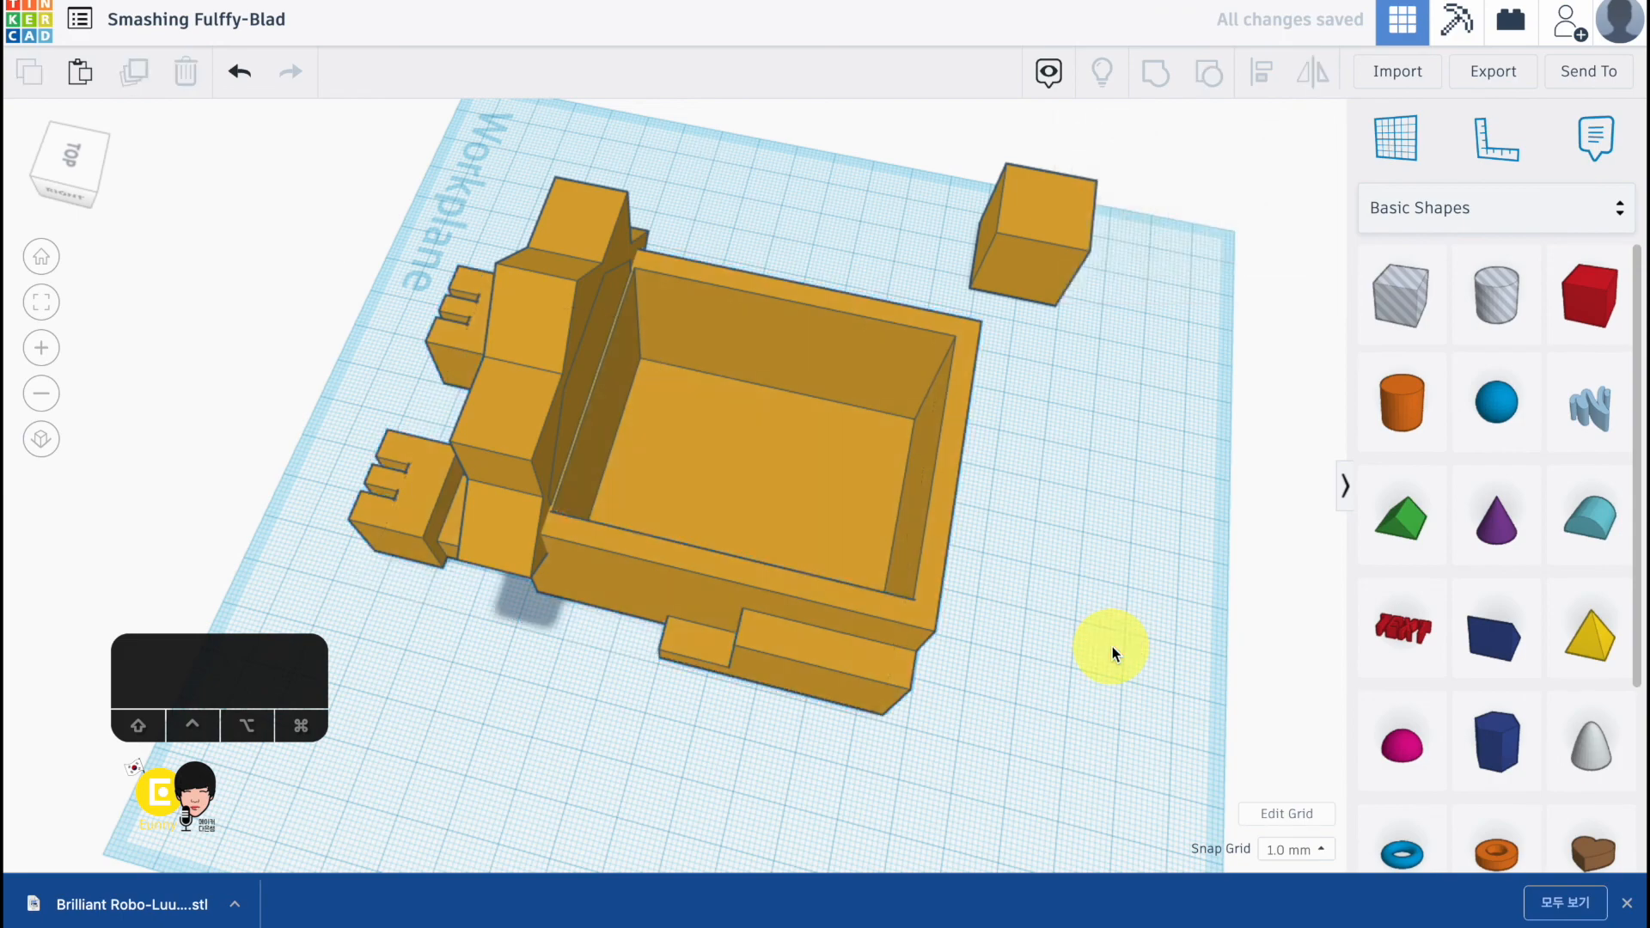
right_drag(698, 684, 1200, 539)
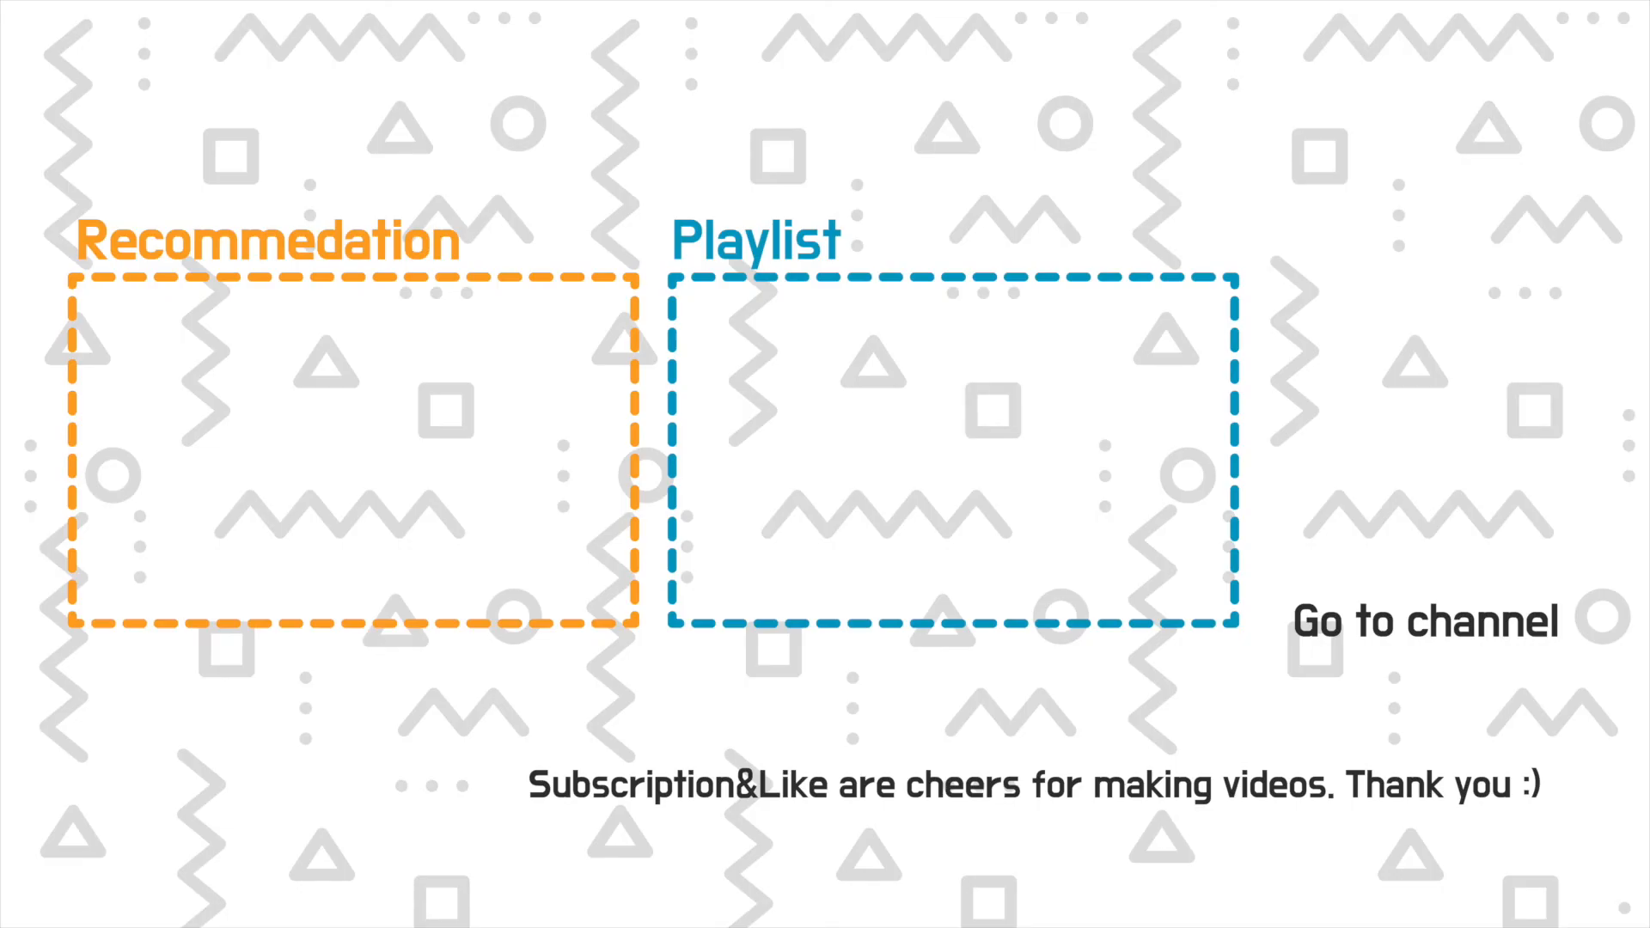